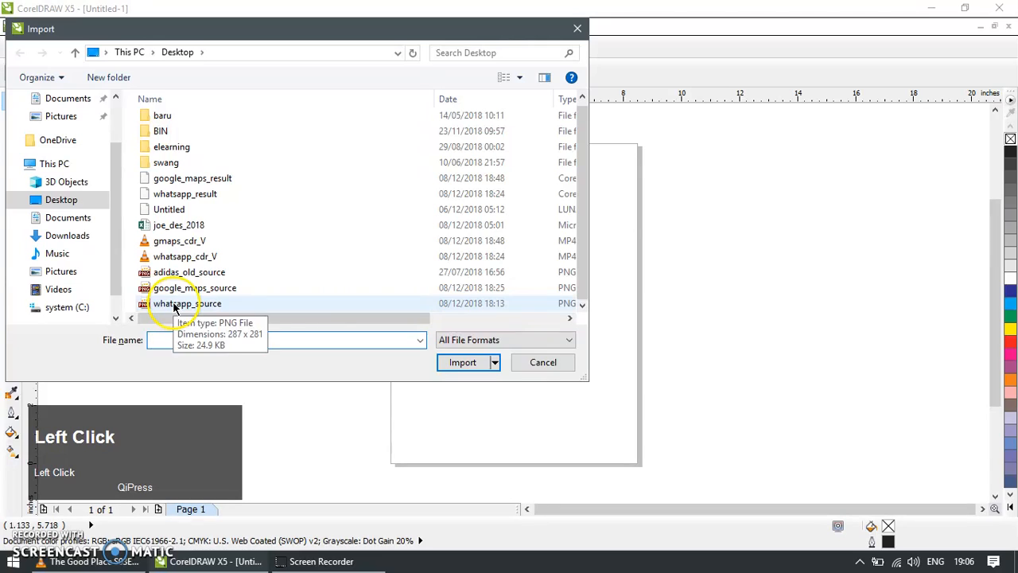
Step: Import the adidas_old_source image and place it beside the page as the tracing reference
left_click(191, 272)
left_click(466, 386)
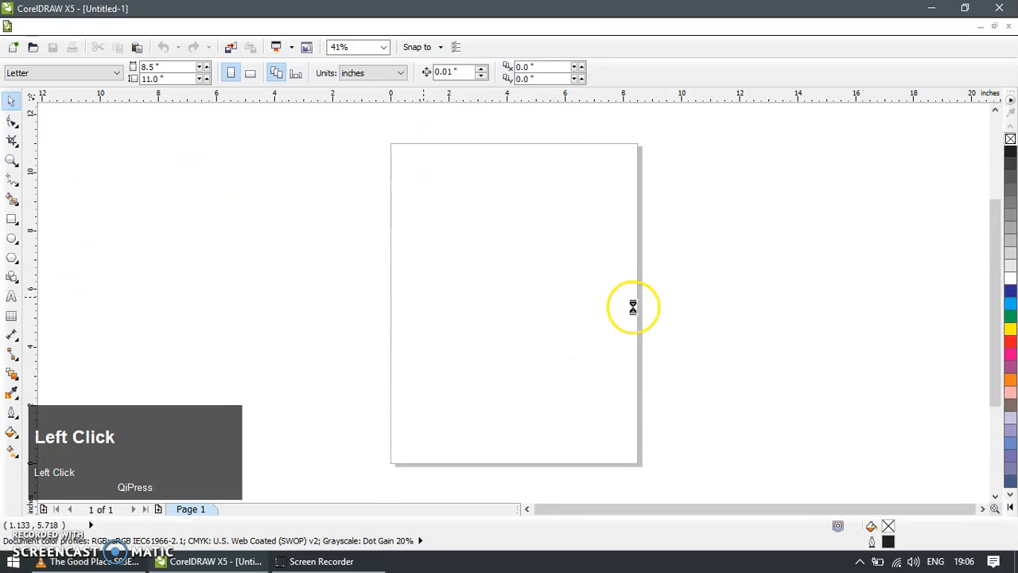
left_click(693, 283)
left_click(629, 258)
scroll(561, 284, "down", 5)
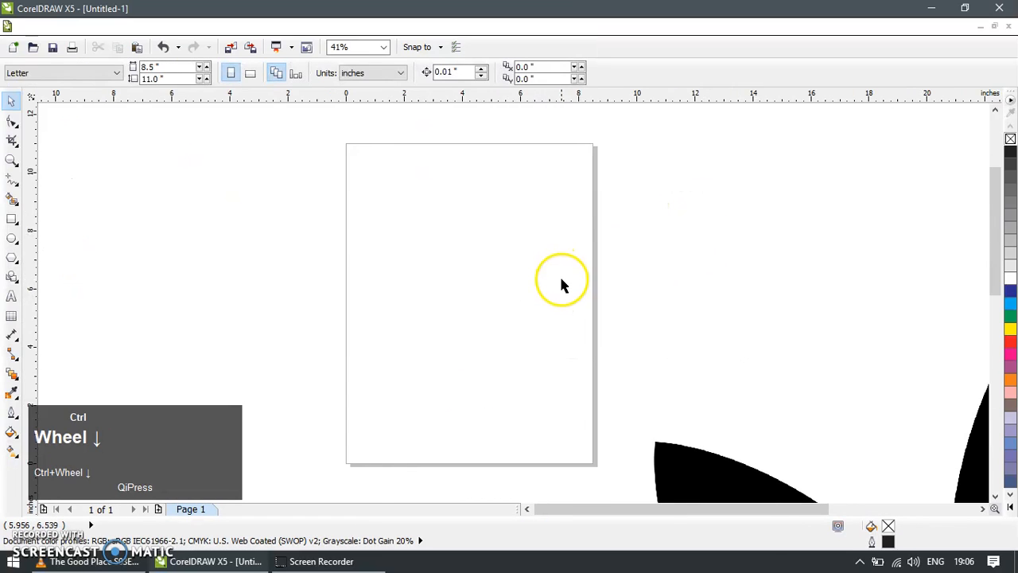
left_click(669, 315)
left_click_drag(668, 315, 724, 266)
key("z")
left_click(704, 297)
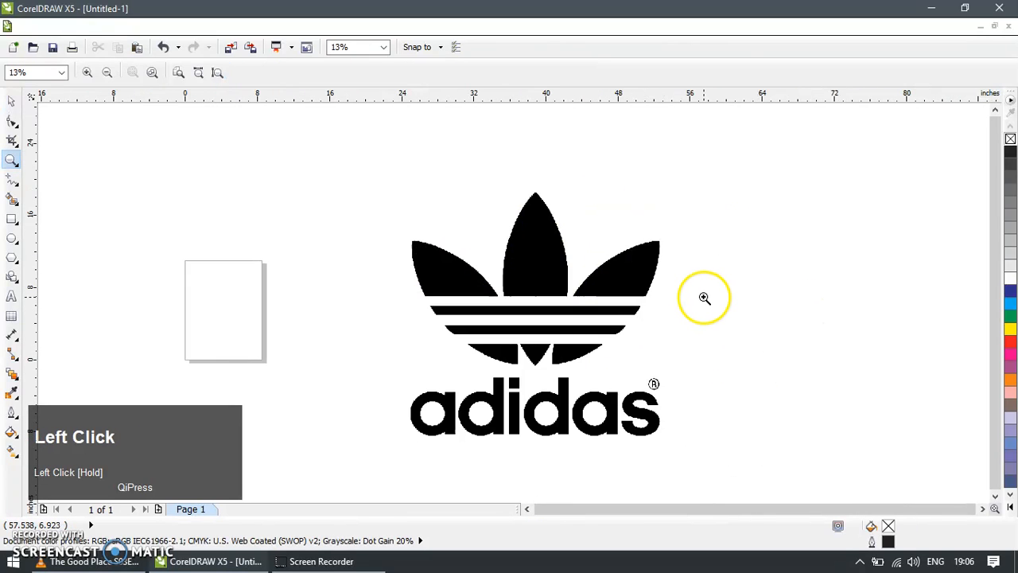
Step: Draw a circle about 26 inches in diameter overlapping the right part of the logo and colour its outline red
key("F7")
left_click_drag(591, 178, 832, 420)
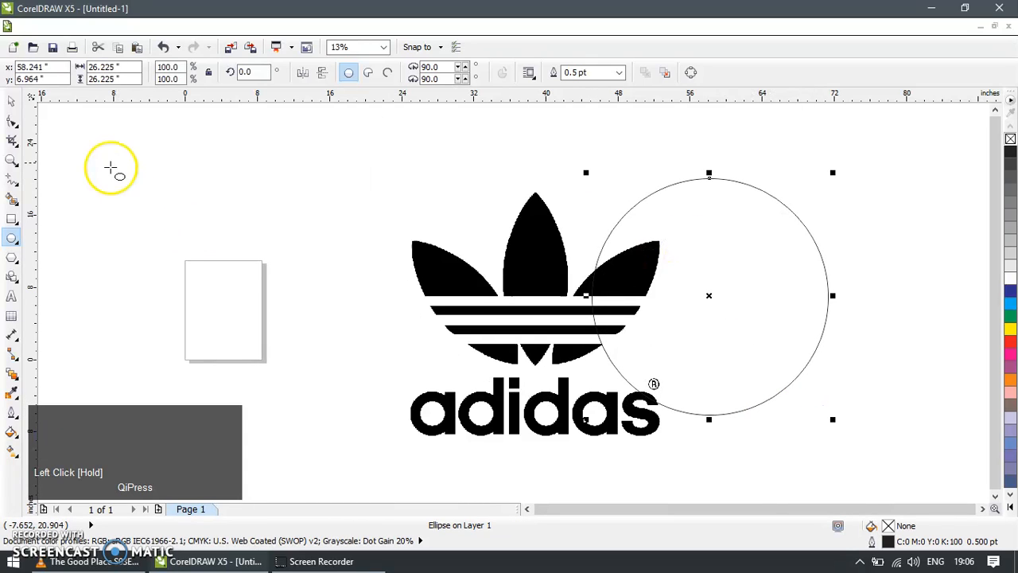
left_click(10, 104)
left_click(1011, 342, "alt")
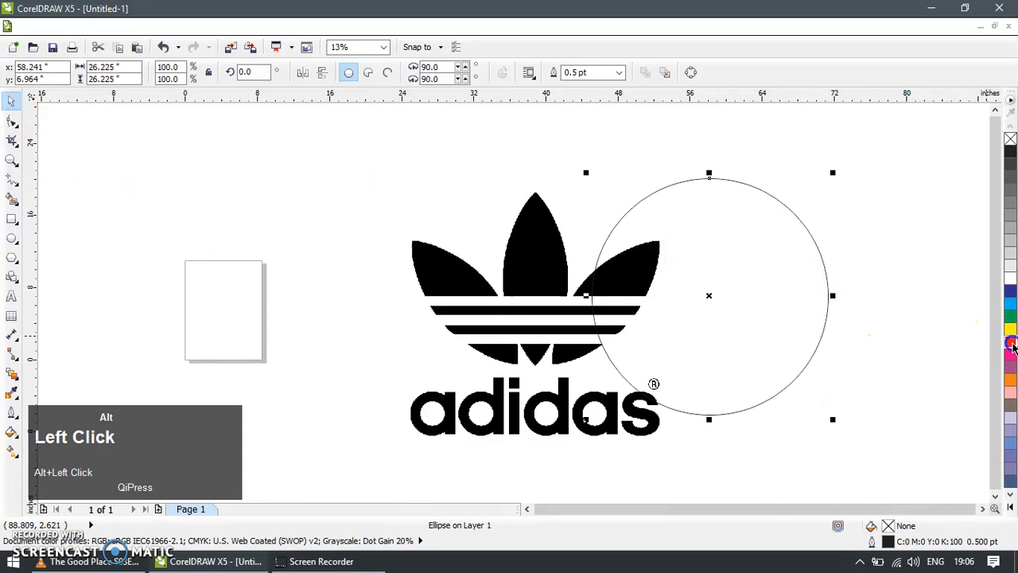
Step: Try outline widths of 2 pt and 6 pt on the red circle
key("F12")
left_click(413, 196)
type("2")
key("Return")
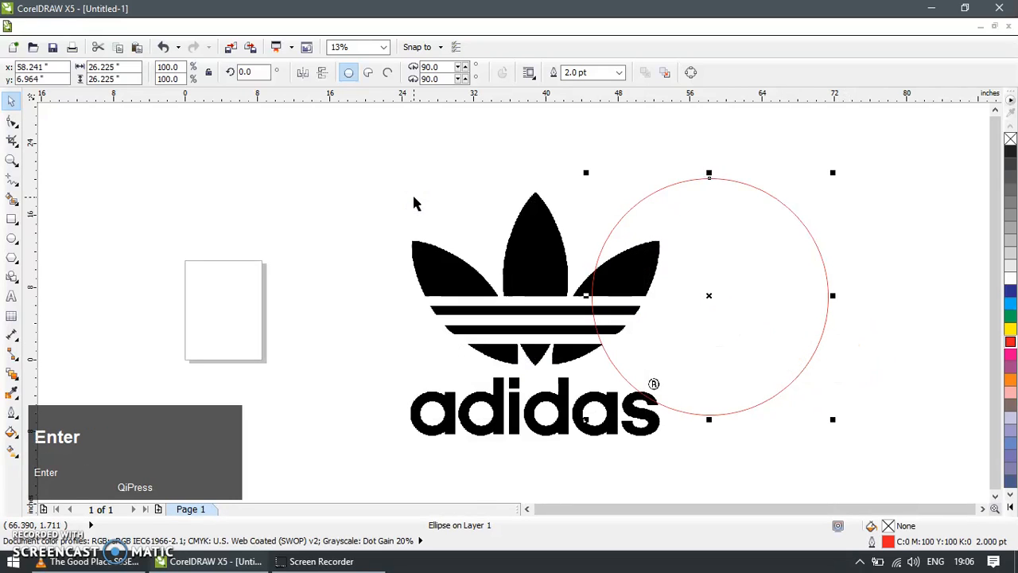
key("F12")
left_click(413, 197)
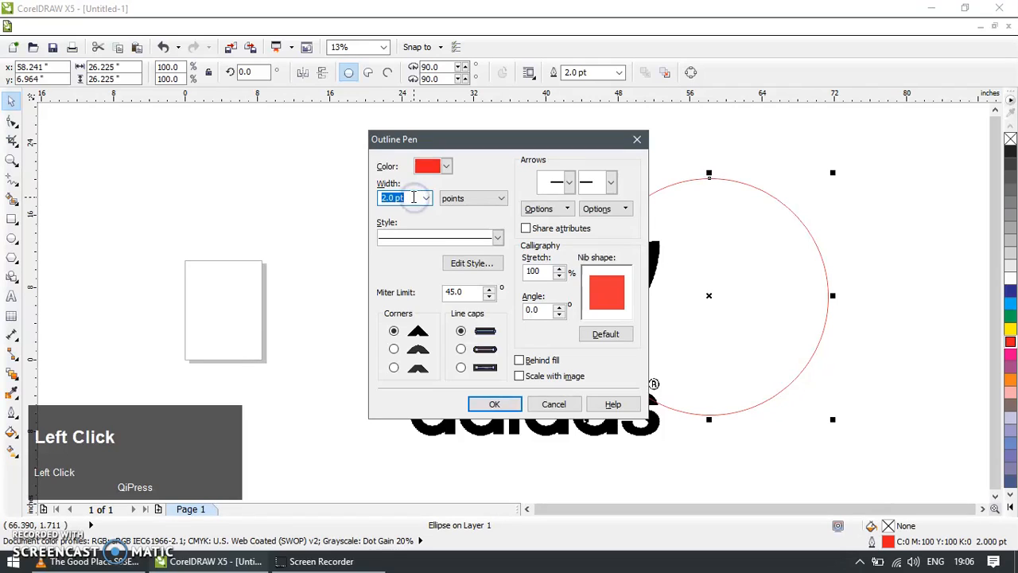
type("6")
key("Return")
Step: Set the red circle's outline width to 10 pt
key("F12")
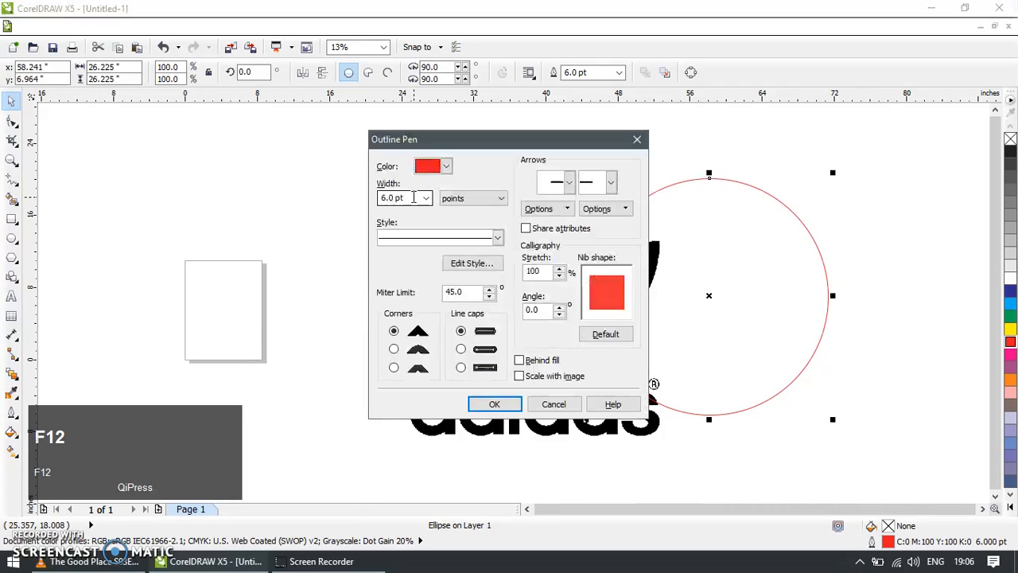
left_click(413, 198)
type("10")
key("Return")
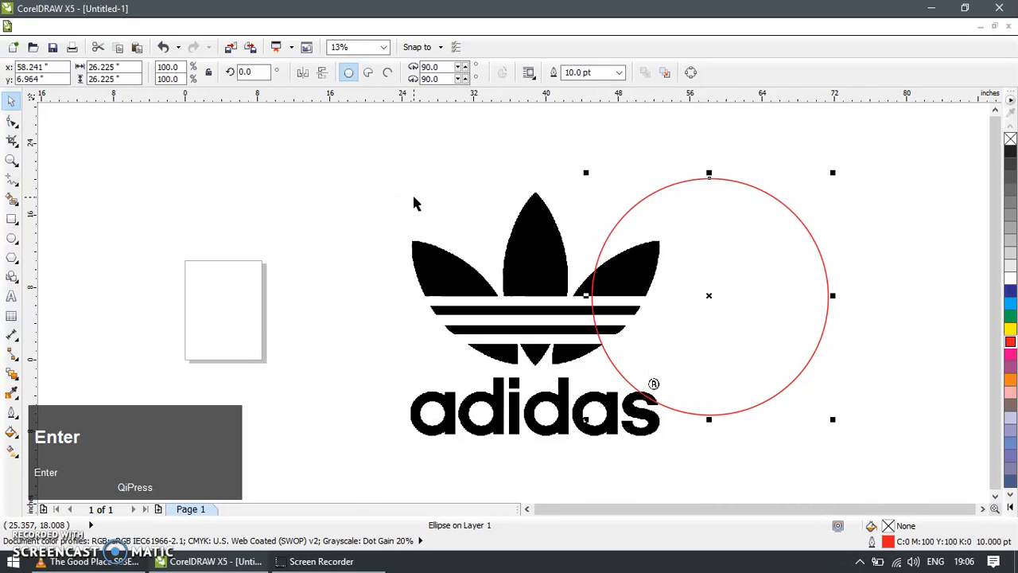
Step: Resize the circle to about 31 inches in diameter and align its left arc with the left edge of the logo's centre leaf
left_click_drag(607, 234, 522, 226)
left_click_drag(745, 408, 818, 478)
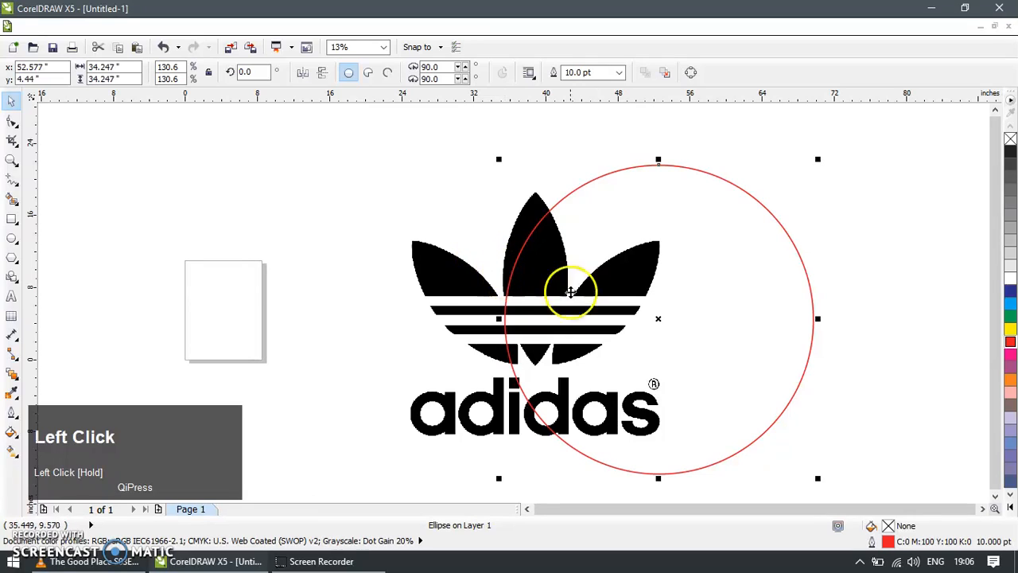
left_click_drag(528, 257, 519, 213)
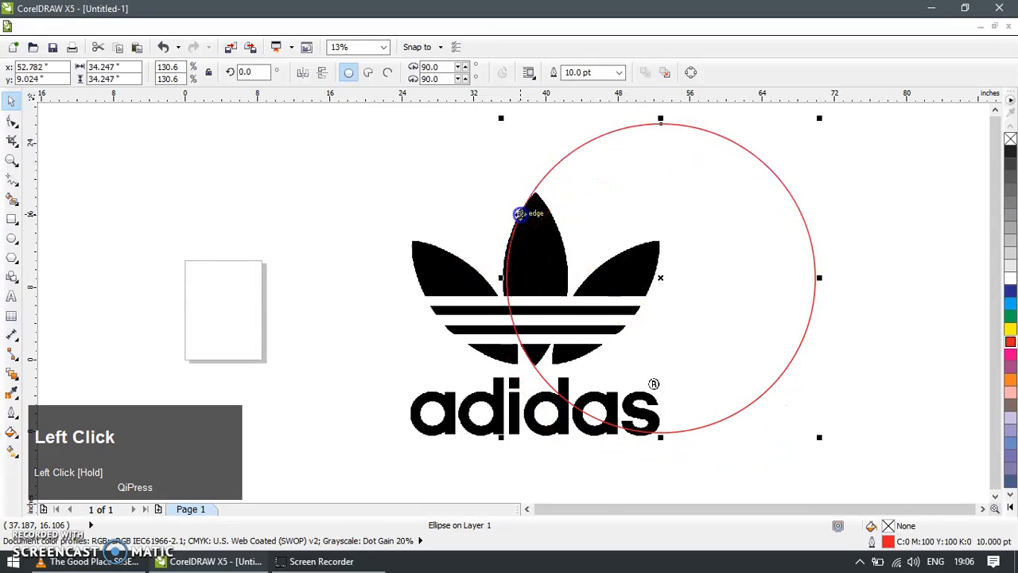
left_click_drag(820, 120, 791, 143)
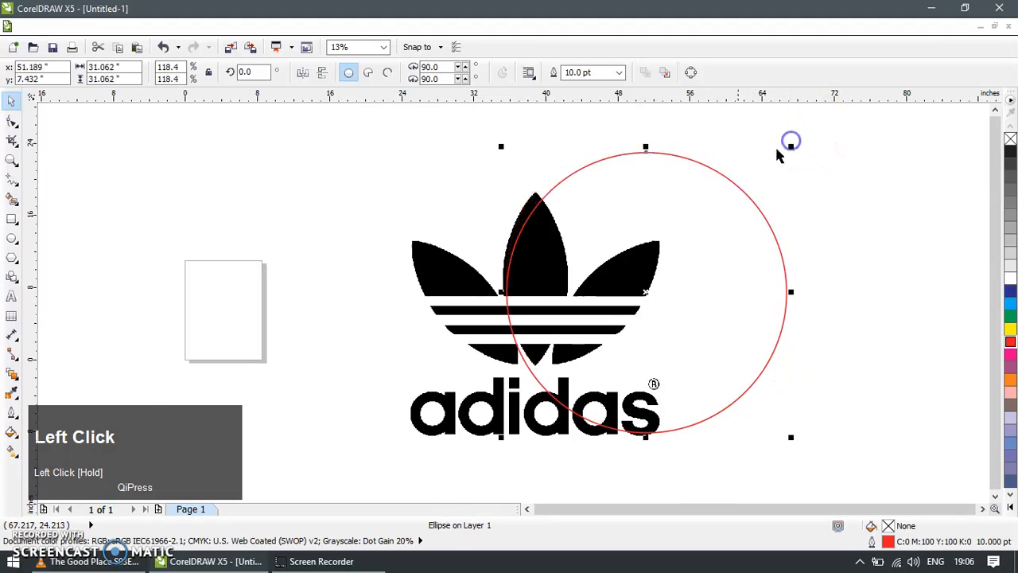
left_click_drag(699, 165, 697, 153)
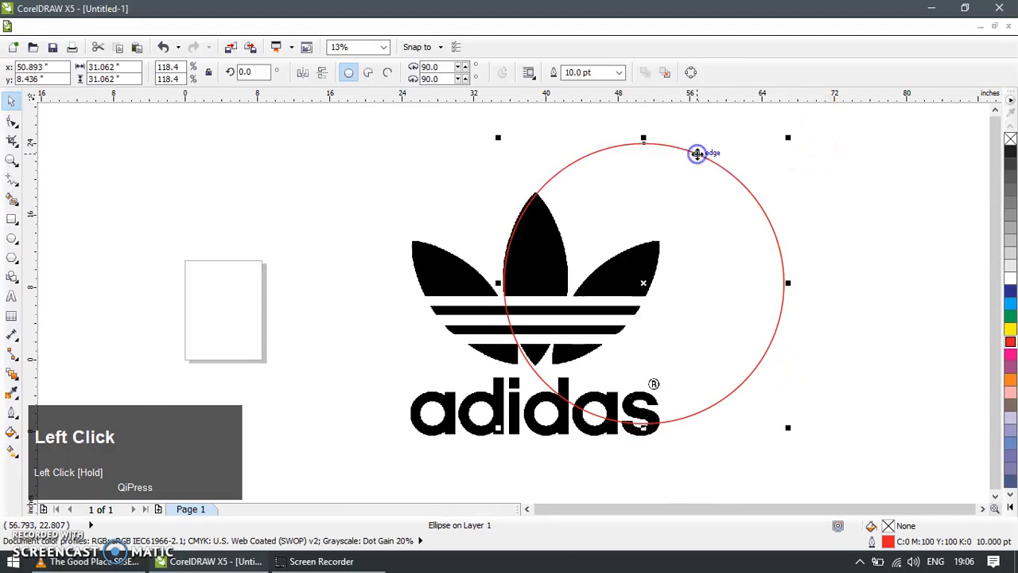
key("Up")
key("Up")
key("Up")
key("Up")
key("Up")
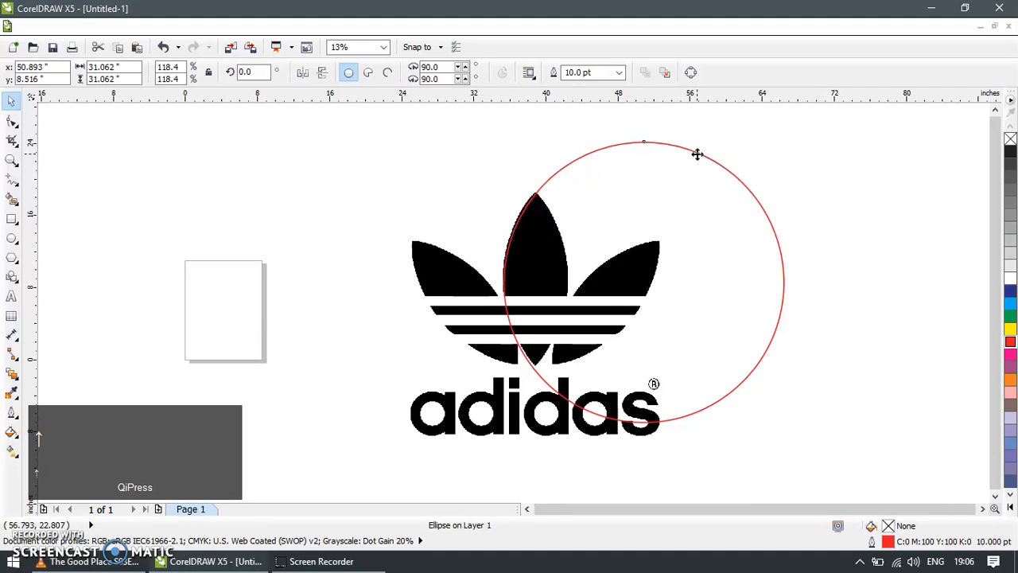
Step: Duplicate the circle, align the copy's right arc with the centre leaf's right edge, and intersect the two circles
key("ctrl+d")
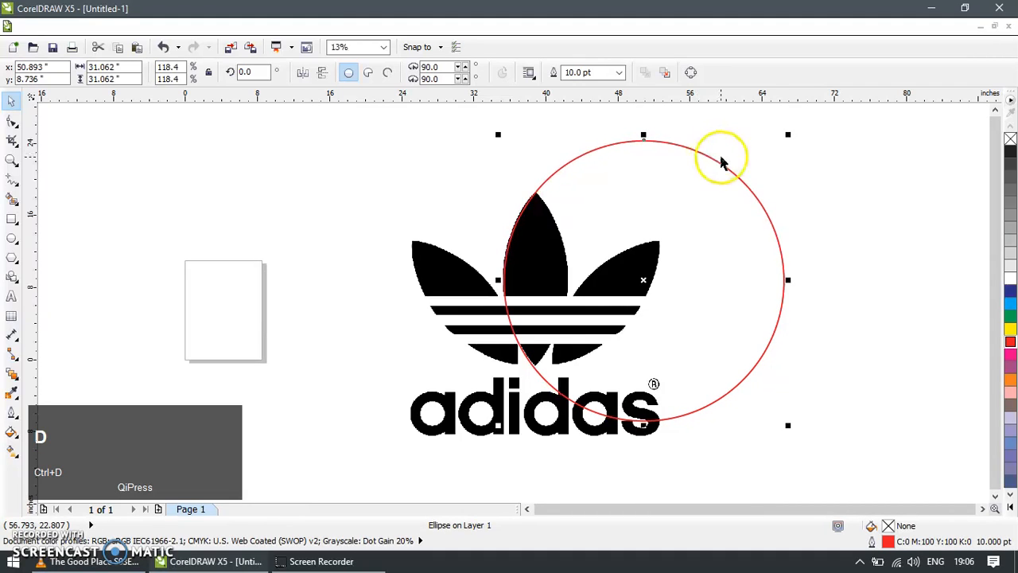
left_click_drag(720, 165, 503, 177)
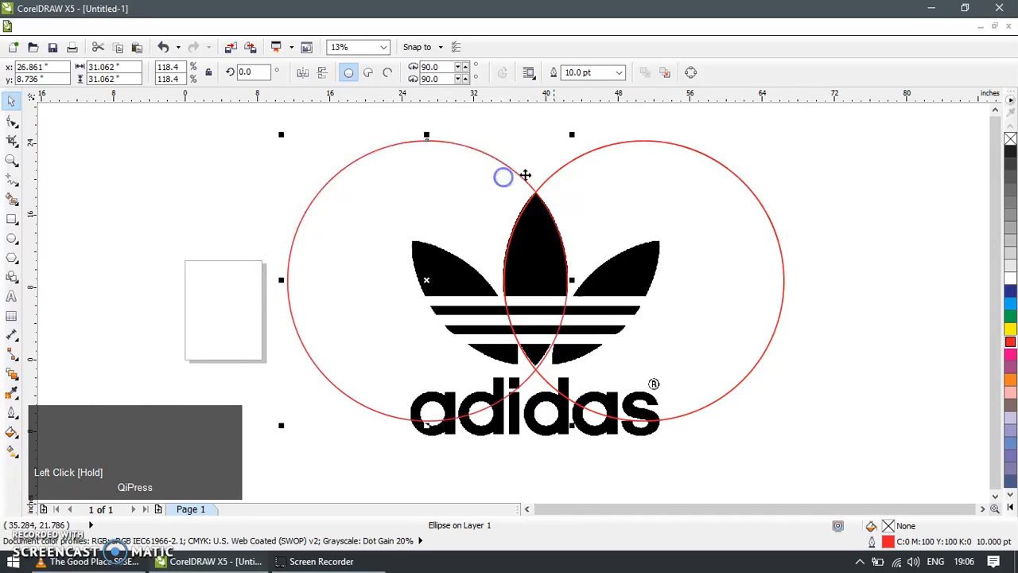
left_click(593, 151, "shift")
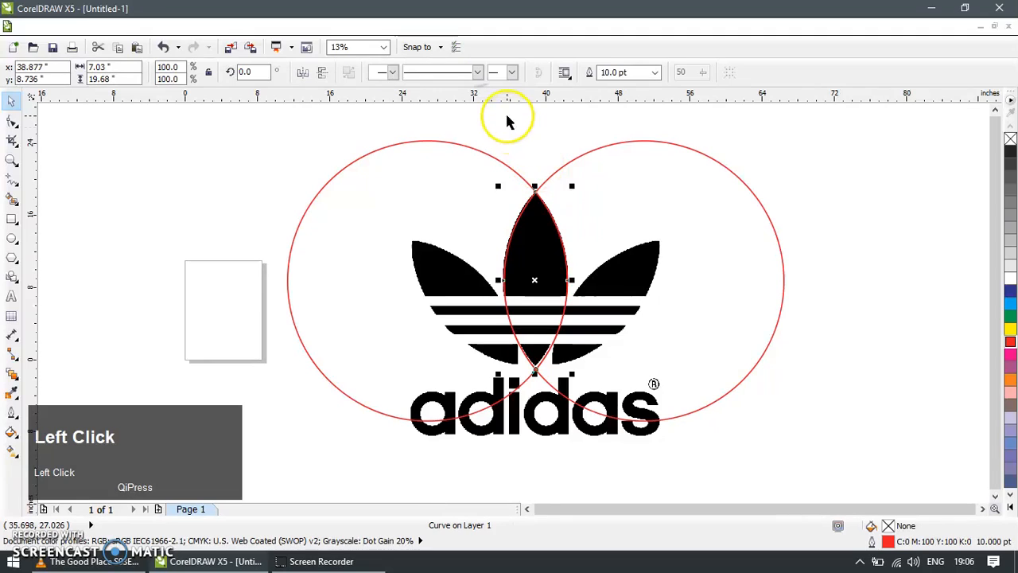
Step: Delete both construction circles, keeping only the intersected leaf outline
left_click(545, 138)
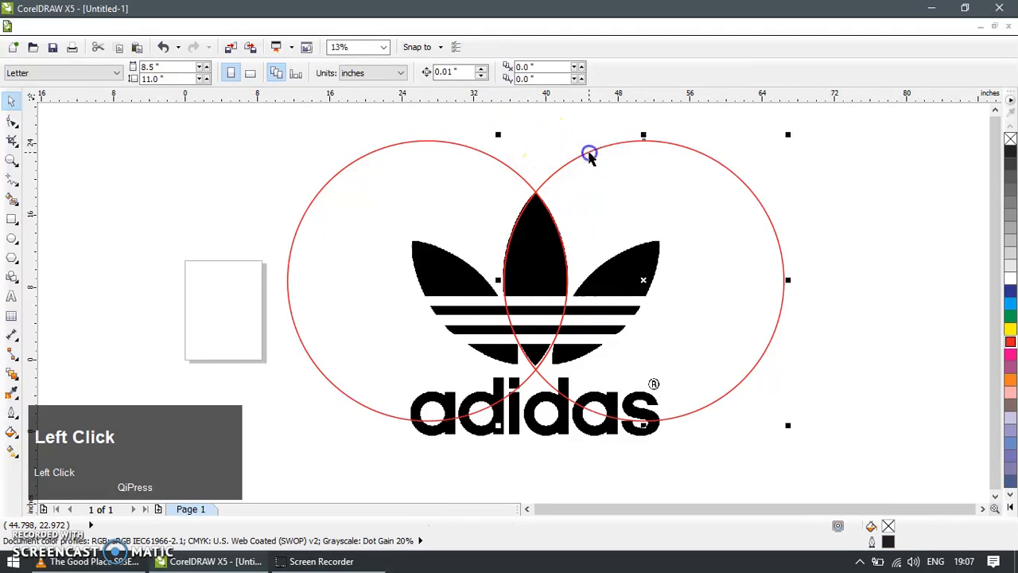
left_click(470, 146, "shift")
key("Delete")
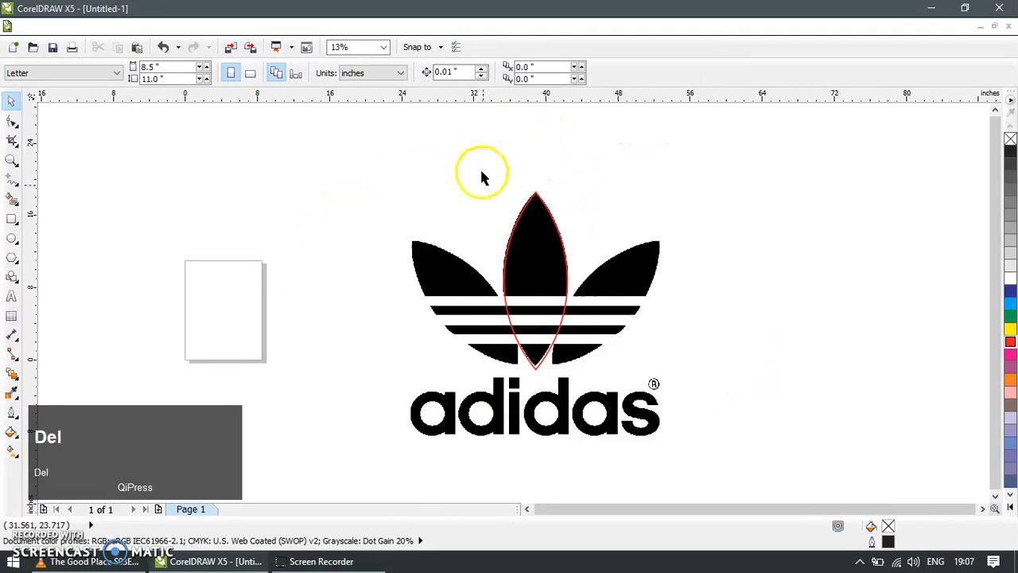
Step: Scale the leaf outline to about 6.9 by 19.4 inches so it fits the logo's centre leaf
left_click(538, 364)
left_click(570, 376, "ctrl")
mouse_move(570, 375)
left_mouse_down()
mouse_move(562, 364)
mouse_move(571, 390)
left_mouse_up()
scroll(586, 405, "left", 1)
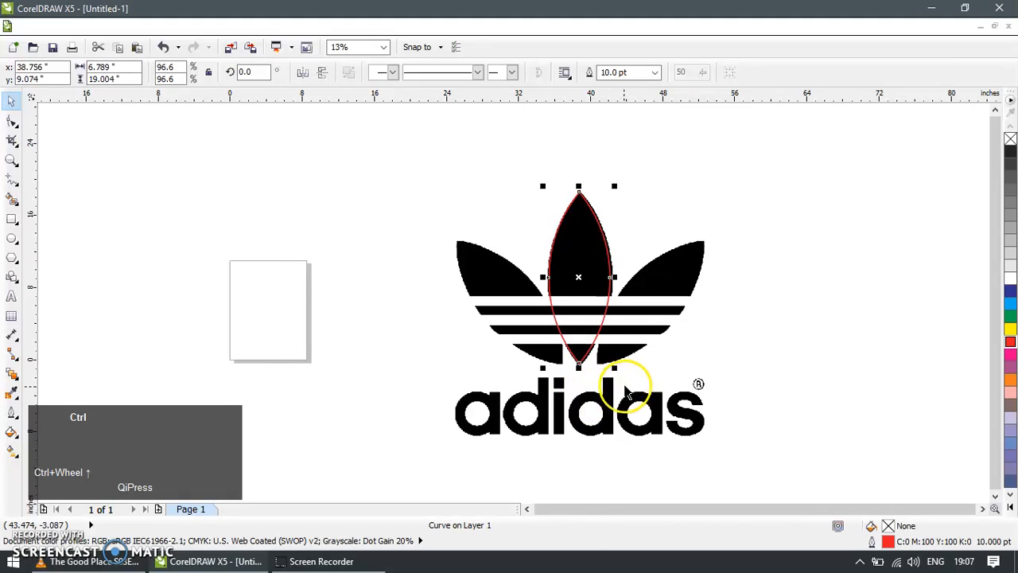
scroll(652, 391, "left", 1)
scroll(691, 388, "up", 2)
scroll(610, 346, "up", 1)
left_click_drag(609, 344, 611, 348)
Step: Duplicate the centre leaf outline and rotate the copy to lean in the direction of the logo's left leaf
scroll(609, 350, "down", 3)
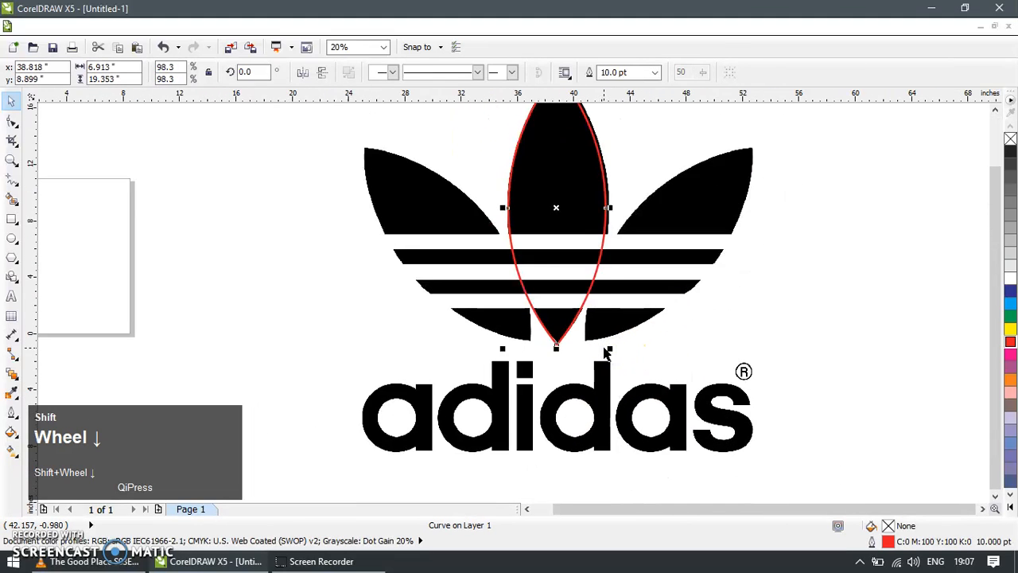
key("ctrl+d")
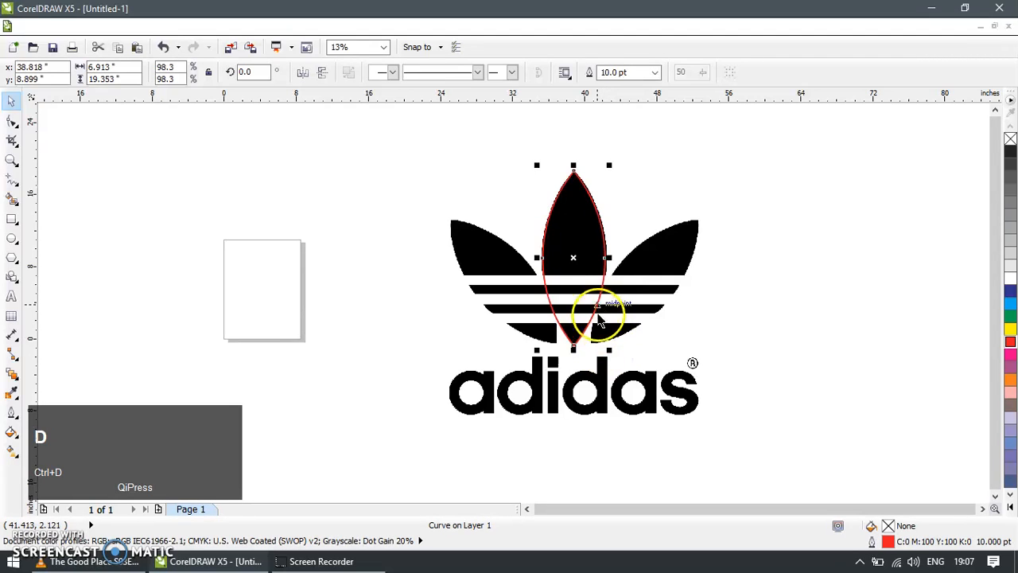
left_click(597, 305)
left_click_drag(609, 352, 510, 245)
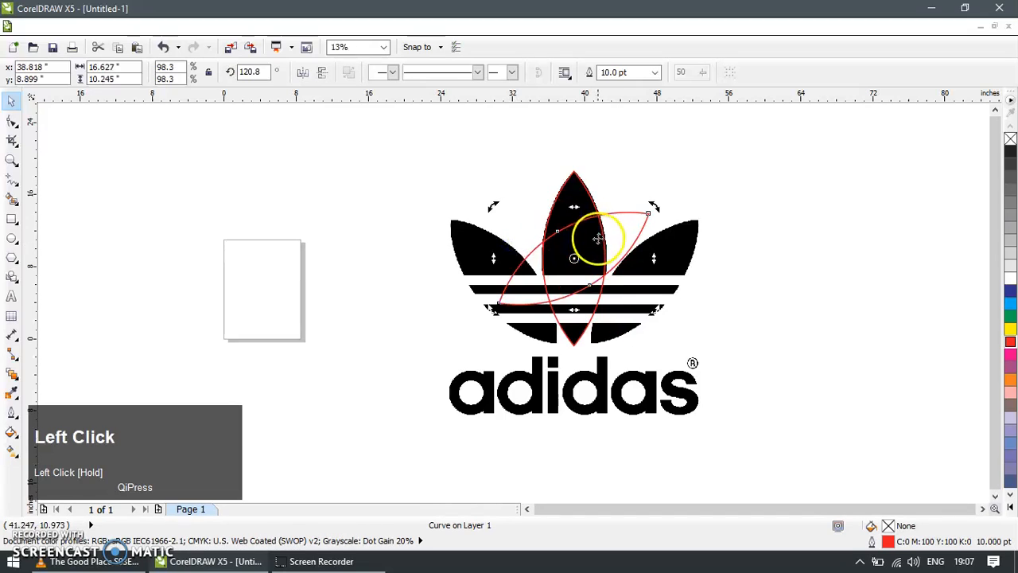
key("ctrl+z")
key("Escape")
left_click_drag(525, 188, 452, 216)
Step: Fit the rotated copy over the logo's left leaf at about 12.1 by 13.4 inches
key("z")
left_click_drag(409, 181, 689, 423)
left_click(9, 101)
left_click(530, 397)
left_click_drag(520, 400, 535, 386)
left_click_drag(386, 201, 386, 202)
left_click(282, 175)
left_click_drag(345, 164, 359, 170)
left_click_drag(545, 389, 532, 383)
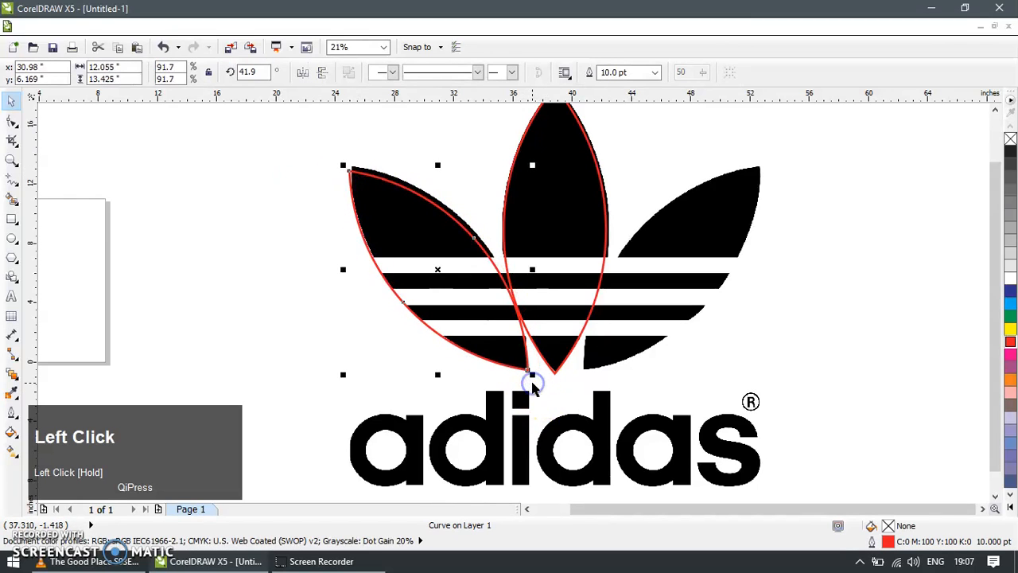
Step: Stretch the left leaf outline to about 12.2 by 13.8 inches to match the logo's left leaf more closely
left_click_drag(531, 167, 537, 160)
left_click_drag(537, 268, 529, 267)
left_click_drag(341, 267, 342, 267)
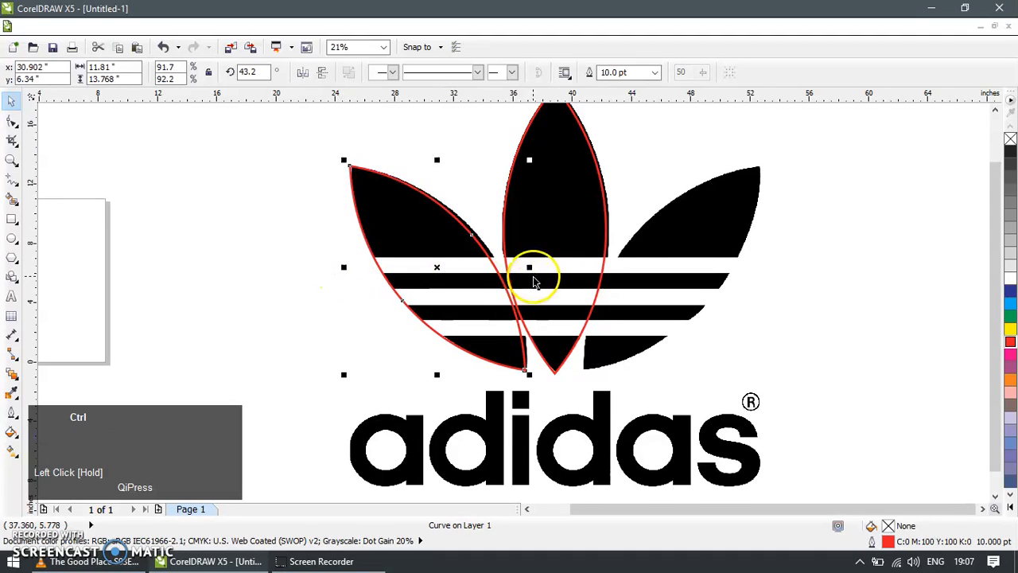
scroll(535, 282, "left", 1)
scroll(590, 273, "up", 2)
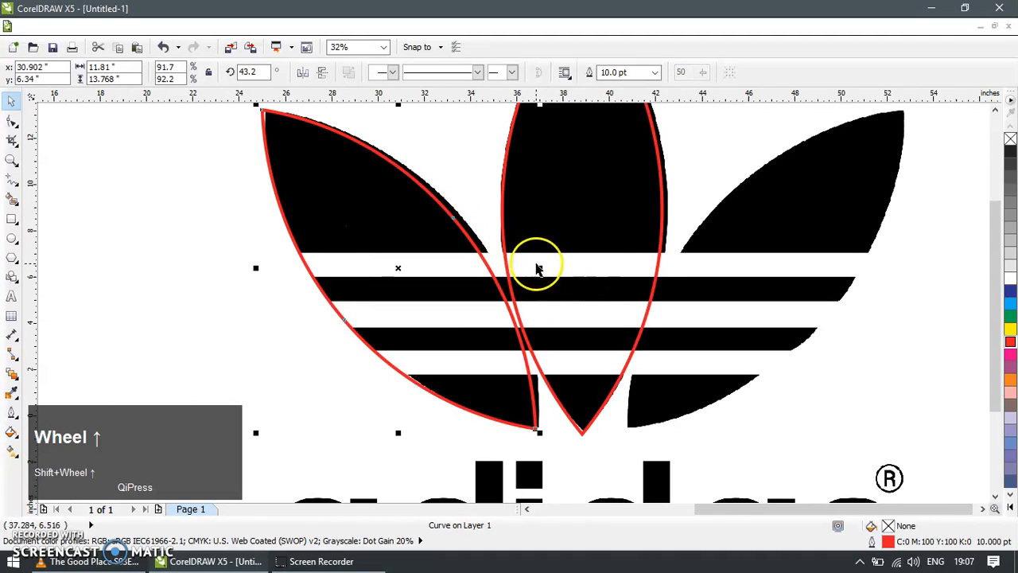
left_click_drag(539, 272, 547, 268)
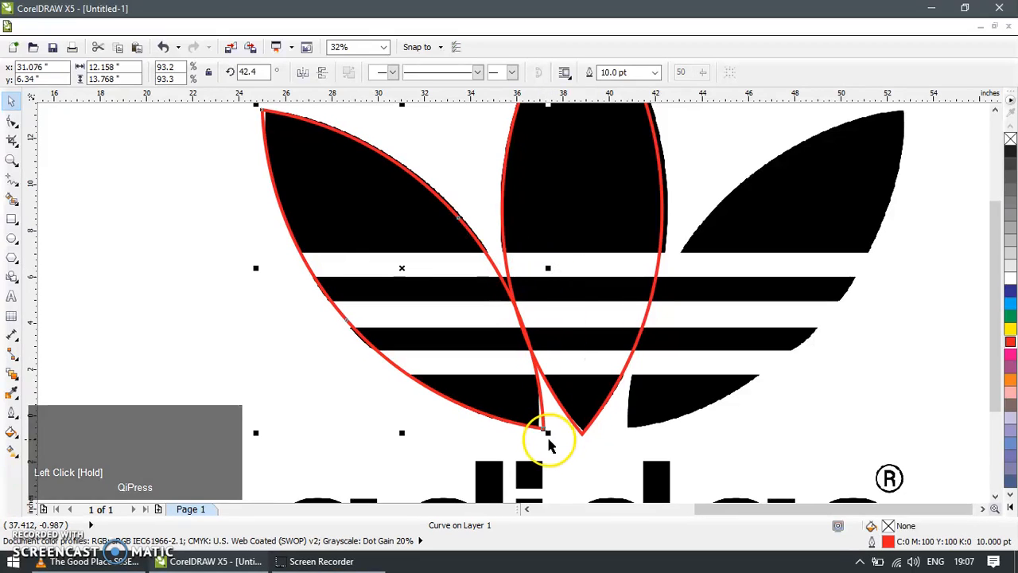
Step: Nudge the left leaf outline's bottom tip node to the left and delete the middle node of its right-hand edge
key("F10")
left_click(573, 425)
key("Left")
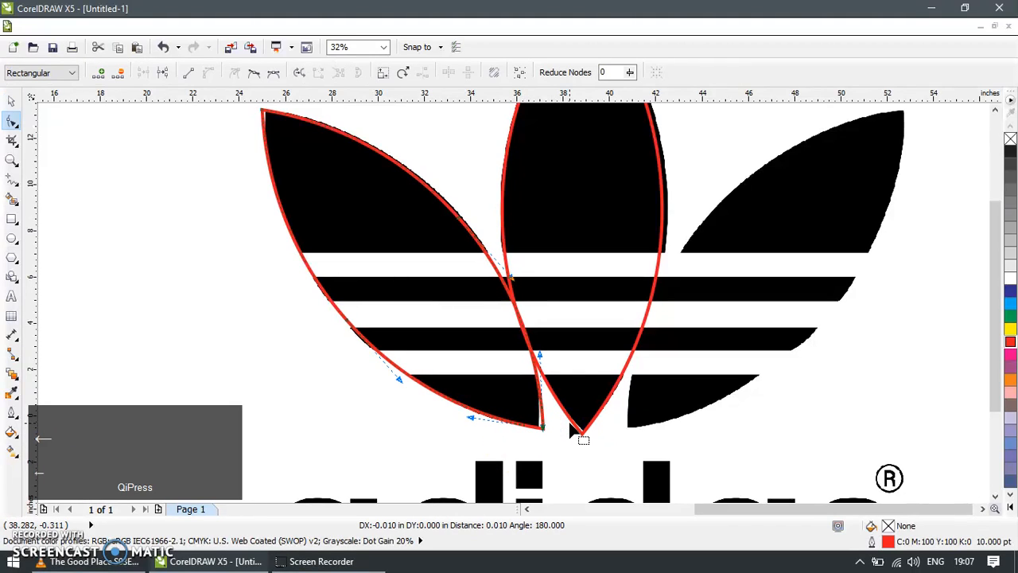
key("Left")
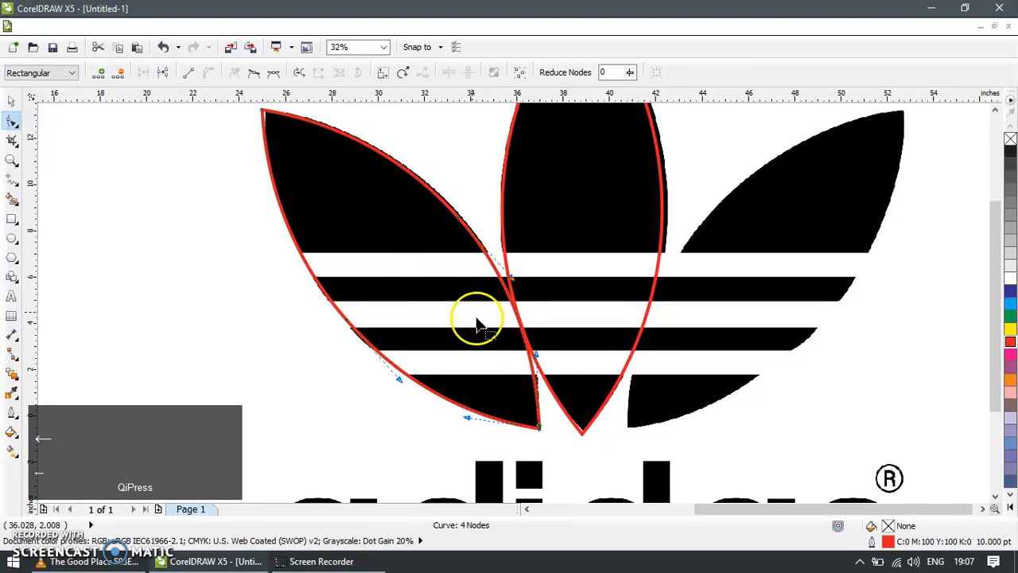
left_click(496, 200)
key("Delete")
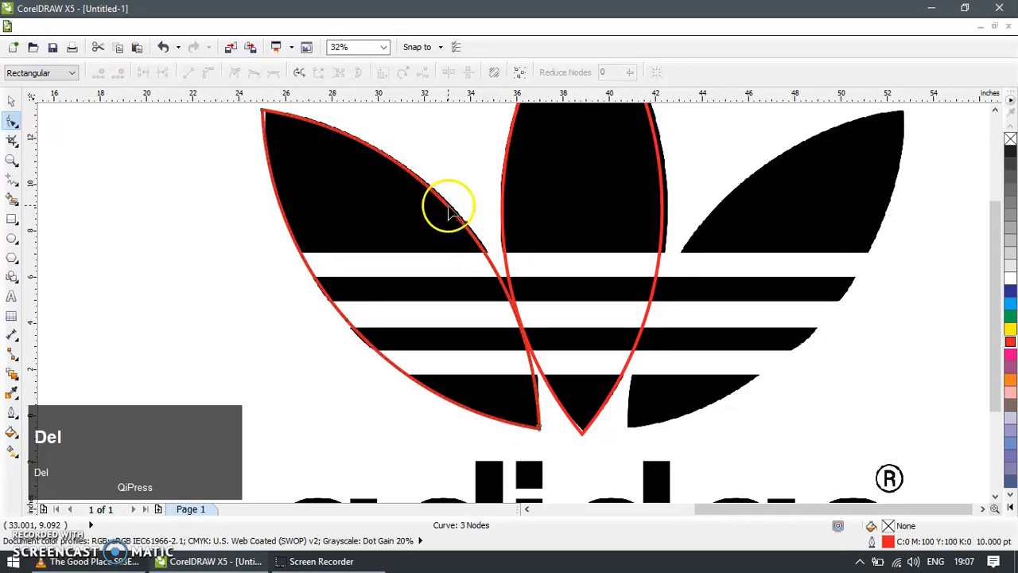
Step: Reshape the right-hand curve of the left leaf outline to follow the edge of the logo's leaf
left_click(452, 207)
left_click_drag(453, 208, 454, 213)
left_click_drag(509, 363, 596, 448)
left_click_drag(533, 269, 541, 268)
Step: Nudge the left leaf outline's upper tip node to the right and delete the middle node of its left-hand edge
left_click_drag(237, 131, 294, 103)
key("Right")
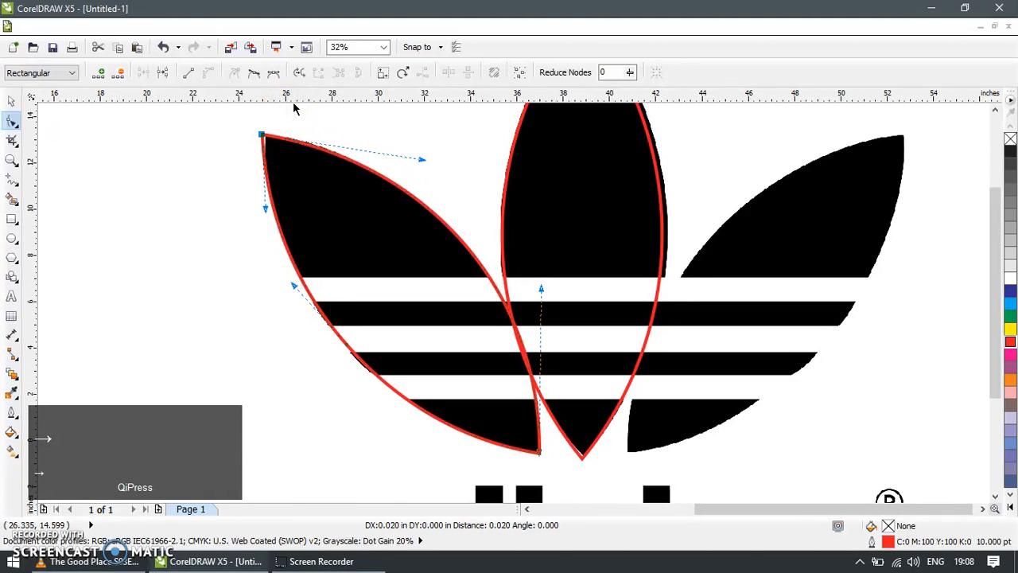
key("Right")
mouse_move(340, 338)
left_mouse_down()
mouse_move(333, 343)
mouse_move(363, 322)
mouse_move(339, 350)
left_mouse_up()
key("ctrl+z")
key("Delete")
Step: Duplicate the centre leaf outline and stretch the copy symmetrically about its centre to about 57.9 inches wide
left_click(22, 99)
scroll(408, 307, "down", 3)
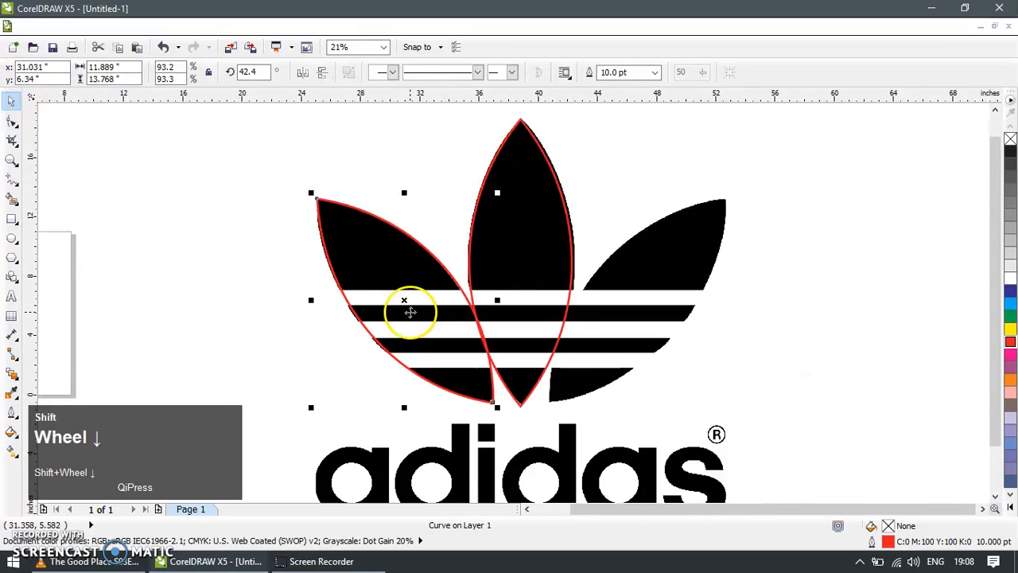
left_click(494, 225)
key("ctrl+d")
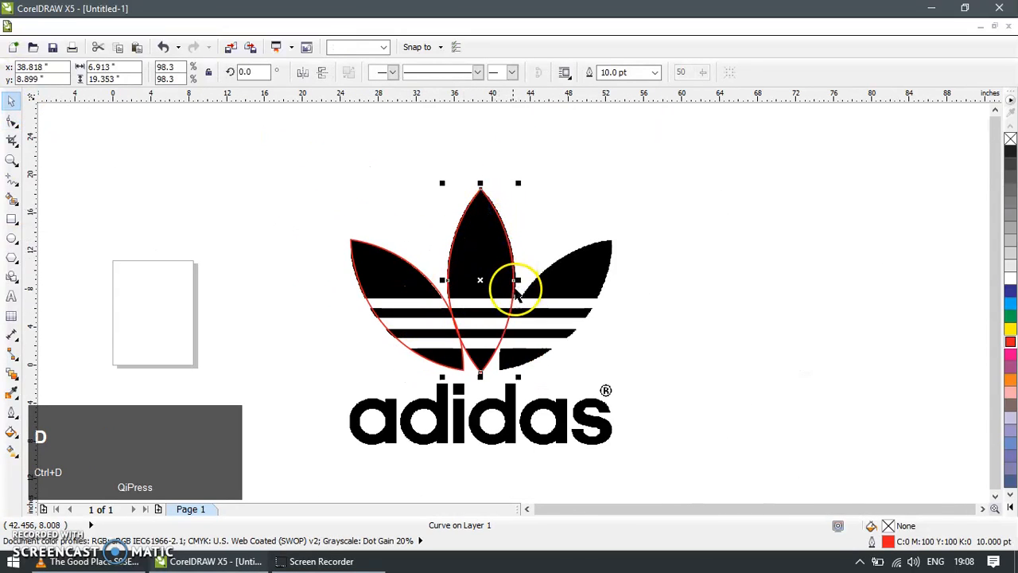
left_click_drag(517, 283, 760, 282)
Step: Duplicate the left leaf outline and mirror the copy horizontally together with the wide helper shape, onto the logo's right leaf
left_click_drag(398, 255, 454, 299)
key("ctrl+z")
key("ctrl+d")
left_click(567, 202, "shift")
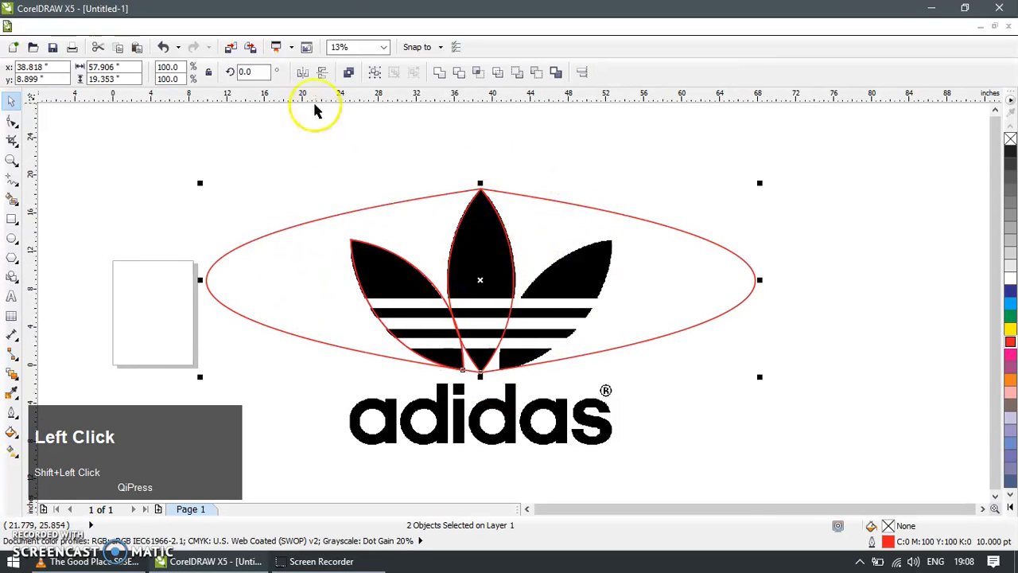
left_click(302, 72)
Step: Delete the wide helper shape and weld the three leaf outlines into a single trefoil outline
left_click(446, 143)
left_click(557, 202)
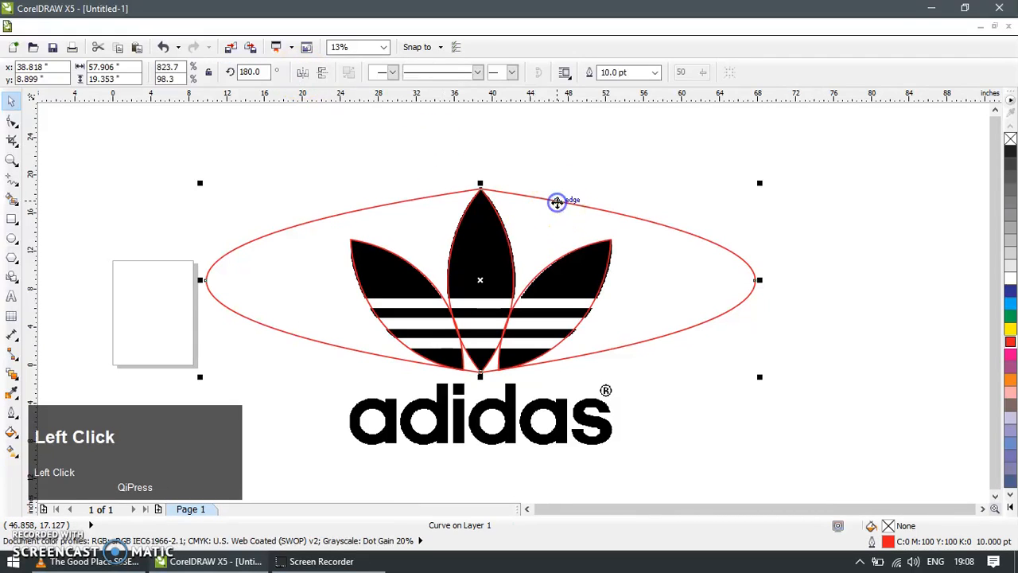
key("Delete")
left_click_drag(260, 142, 641, 374)
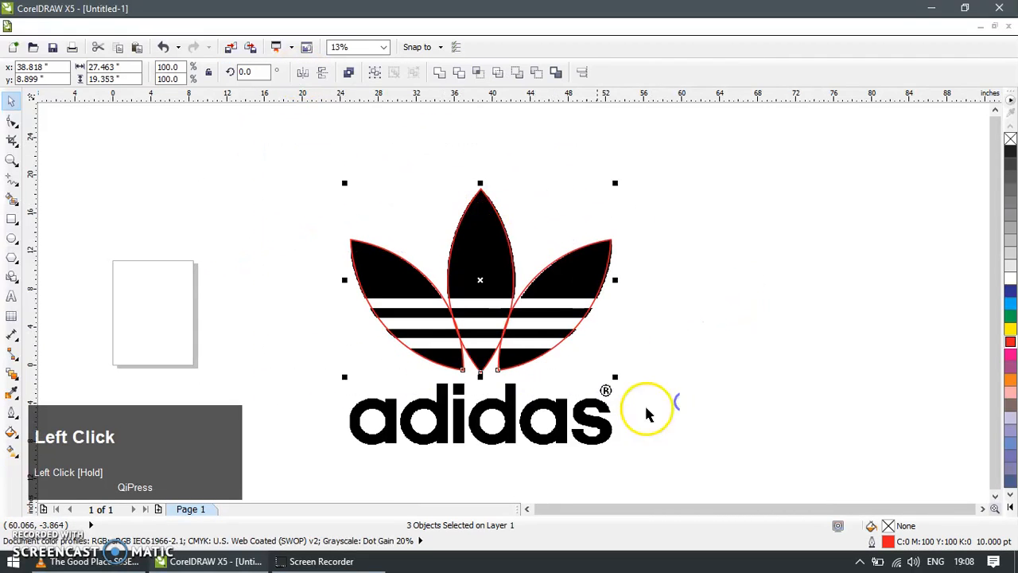
left_click(439, 73)
left_click(727, 323)
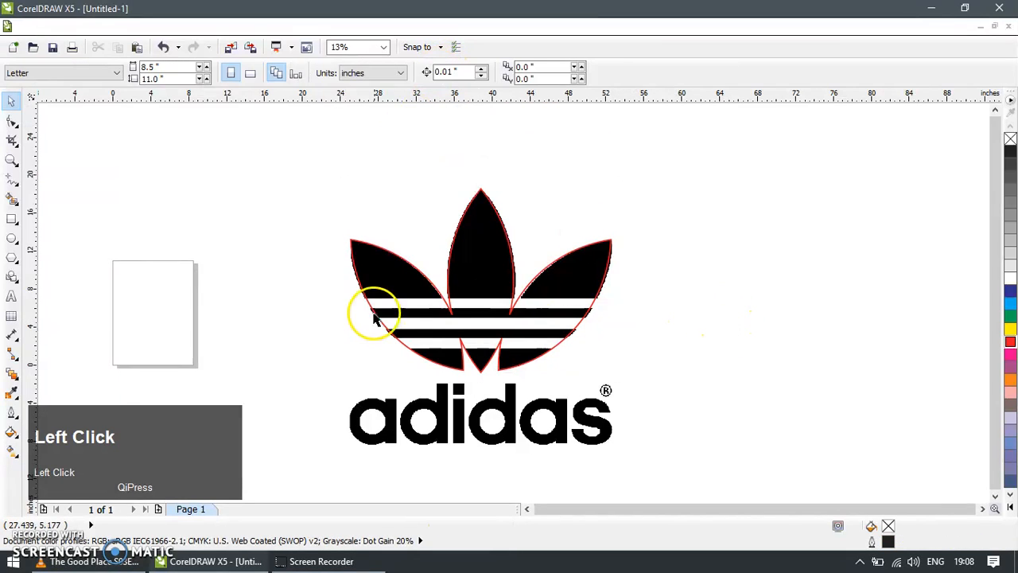
Step: Draw a rectangle about 27.3 by 1.1 inches over the uppermost white stripe and copy the trefoil's red outline style onto it
key("z")
left_click_drag(282, 268, 713, 406)
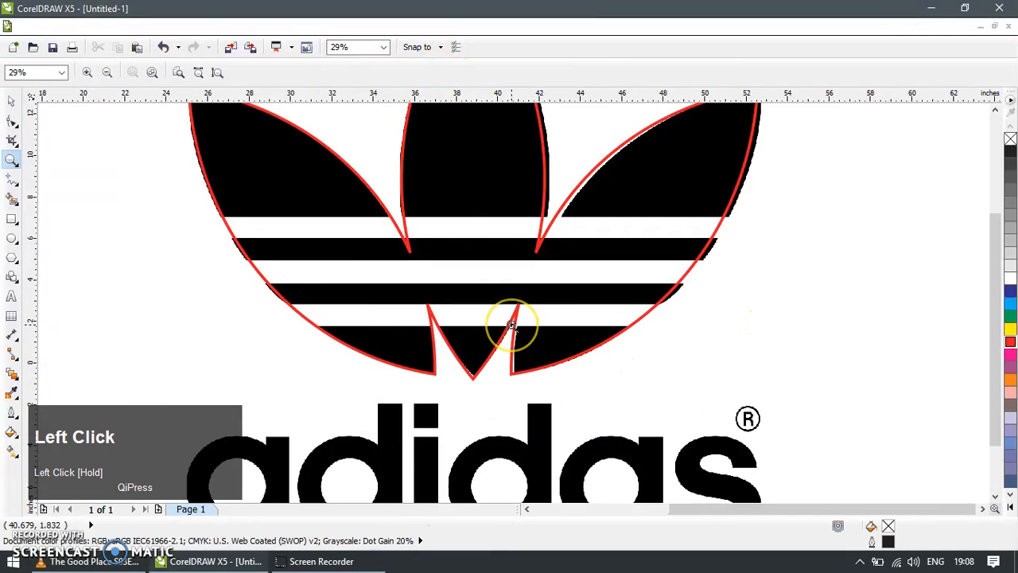
key("F6")
left_click_drag(203, 218, 769, 239)
left_click(13, 102)
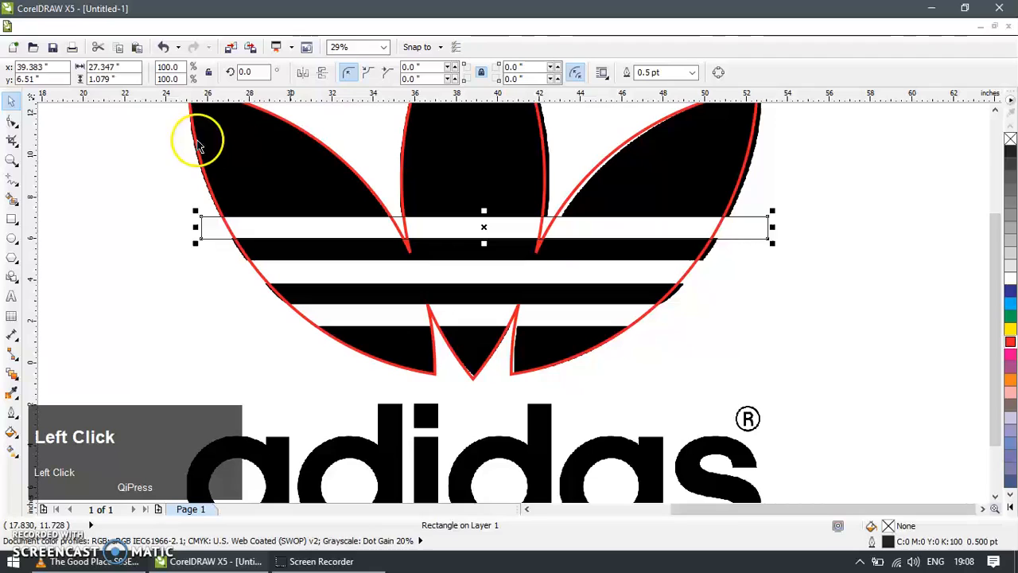
left_click(311, 138)
left_click_drag(312, 139, 331, 219)
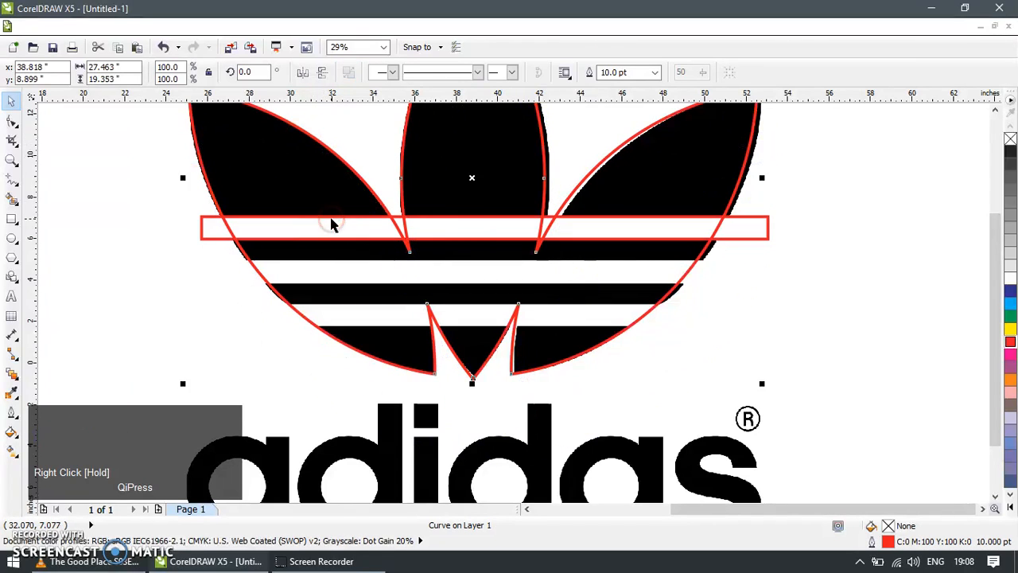
Step: Duplicate the stripe rectangle twice to cover the two lower white stripes
left_click(331, 218)
key("ctrl+d")
left_click_drag(337, 262, 353, 263)
key("ctrl+d")
Step: Distribute the three stripe rectangles with even vertical spacing over the extent of the selection
left_click(344, 268)
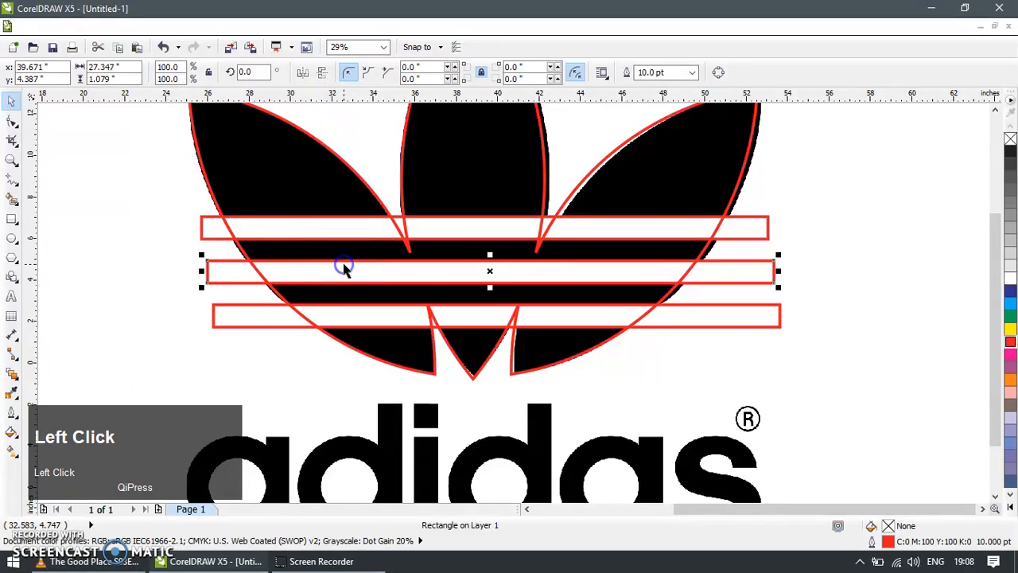
left_click(268, 304, "shift")
left_click(216, 238, "shift")
left_click(174, 27)
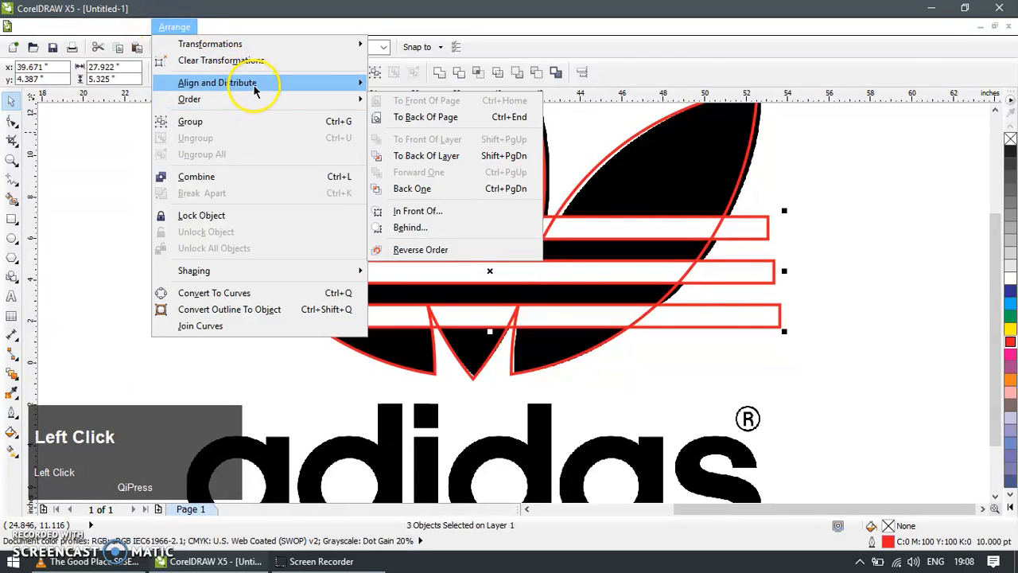
mouse_move(250, 84)
left_click(455, 243)
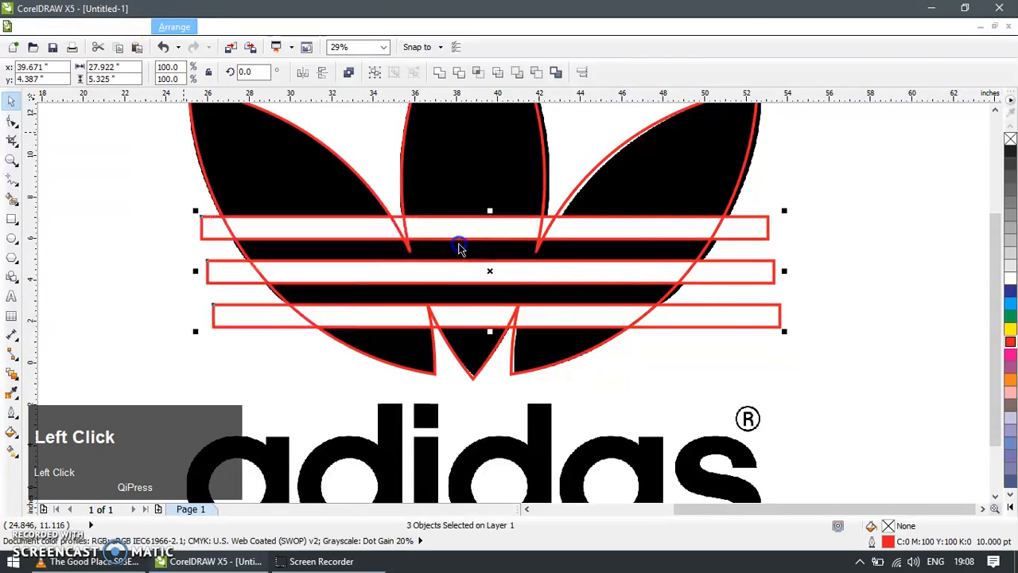
left_click_drag(514, 215, 720, 210)
left_click(644, 226)
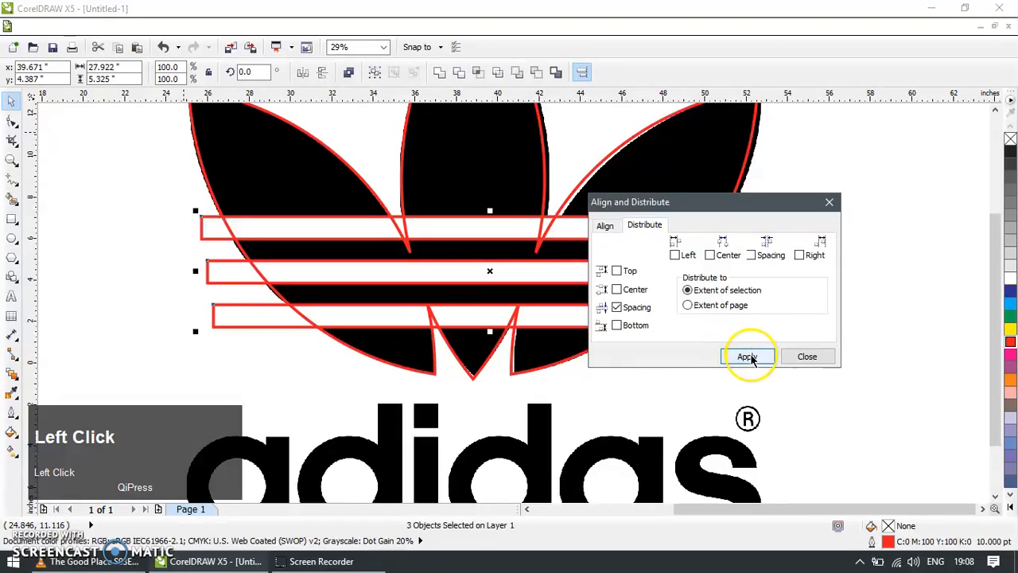
left_click(807, 356)
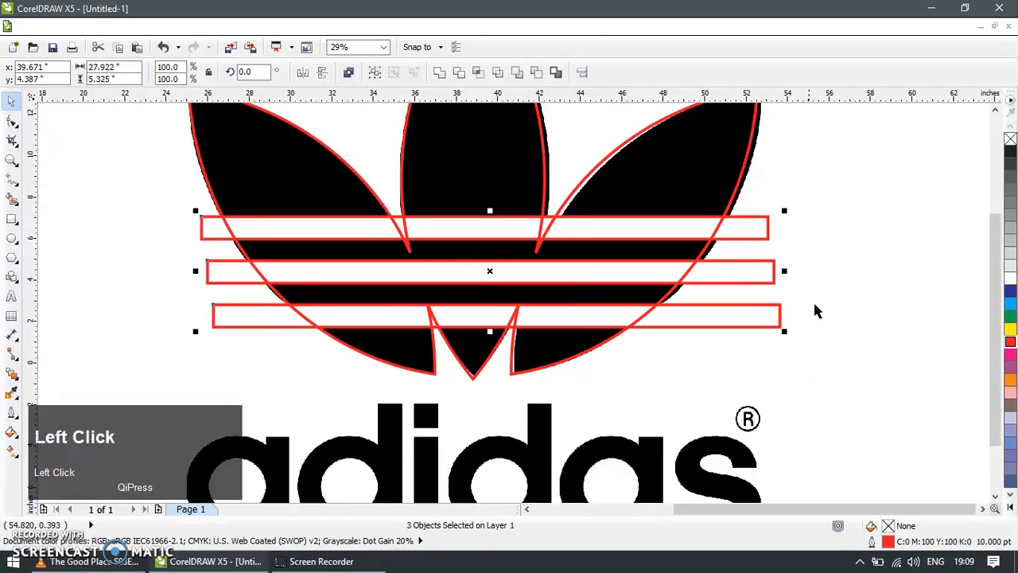
Step: Move the middle stripe rectangle upward, out of its even spacing
left_click(767, 231, "shift")
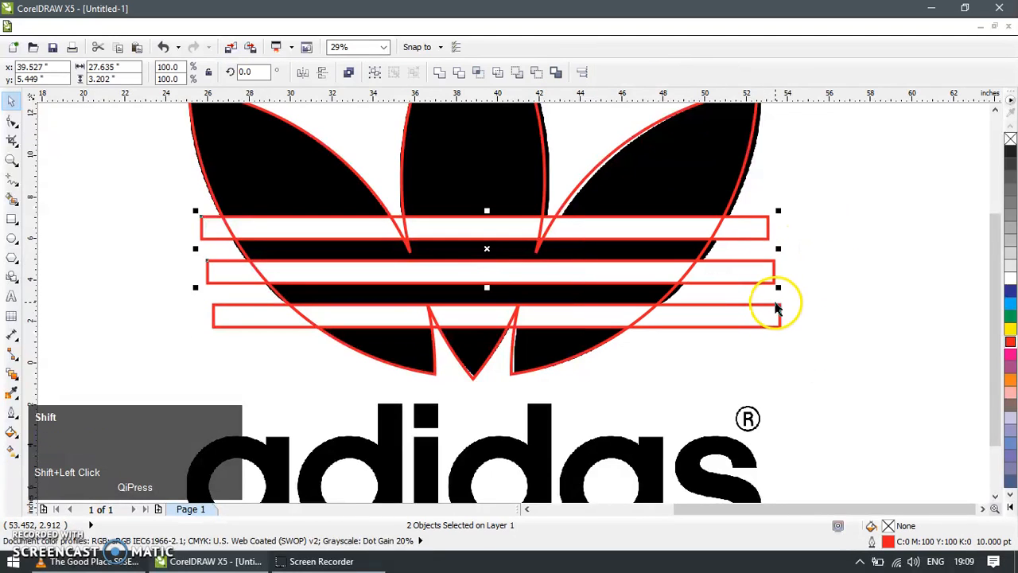
left_click(796, 288)
left_click(767, 280)
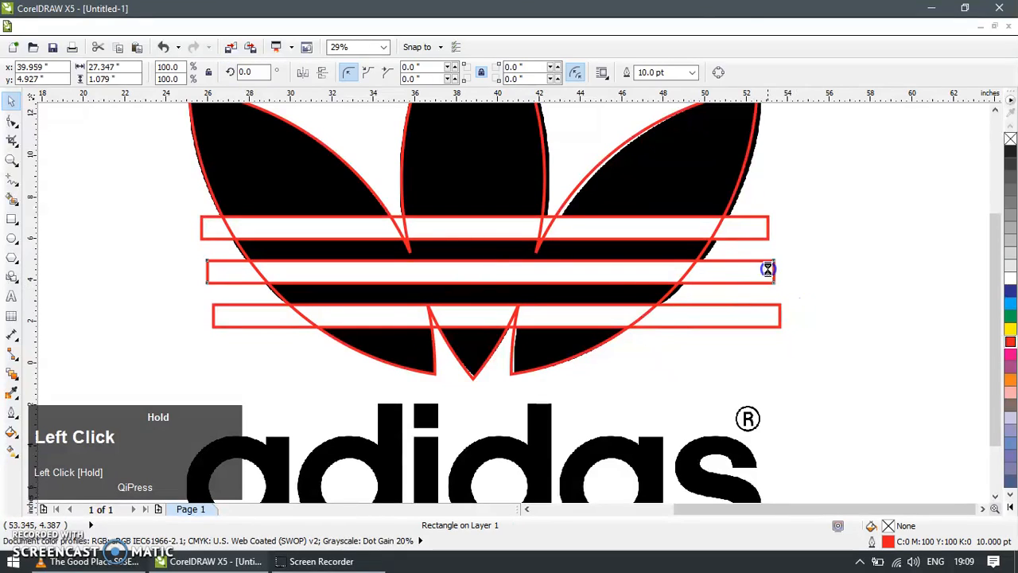
left_click_drag(768, 271, 773, 259)
Step: Redistribute all three stripe rectangles with equal vertical spacing within the extent of the selection
left_click(768, 236, "shift")
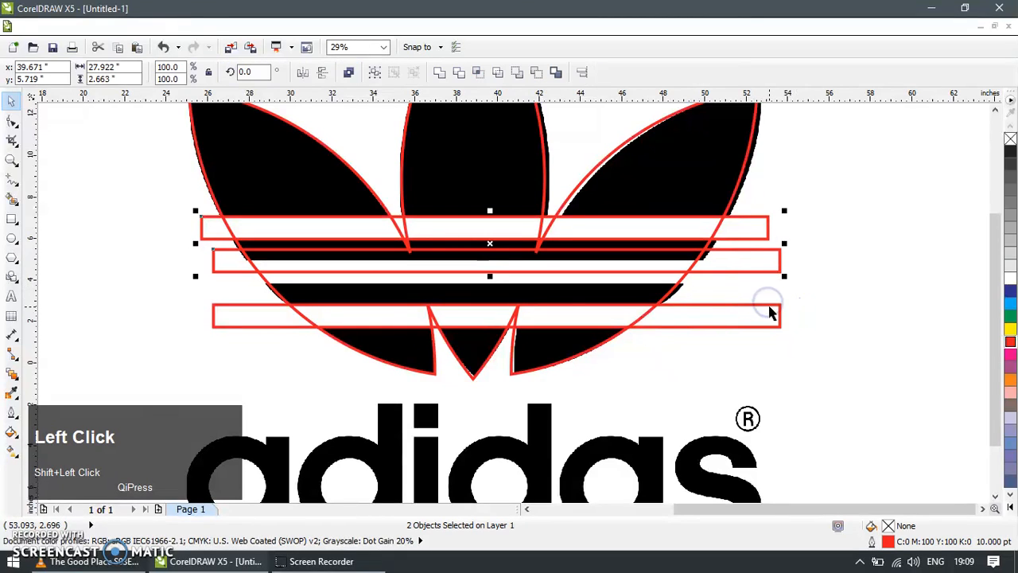
left_click(174, 27)
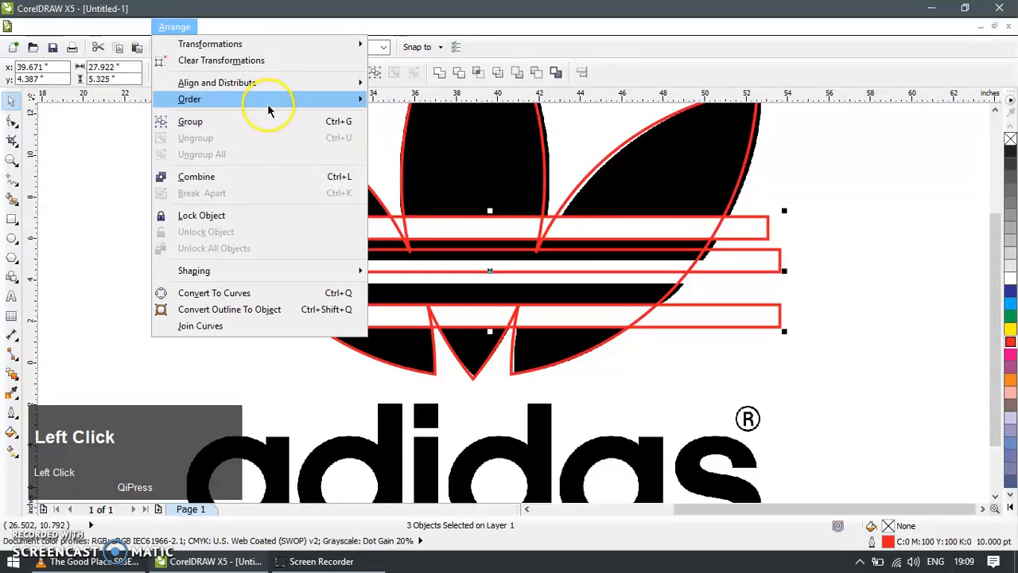
mouse_move(279, 102)
mouse_move(289, 84)
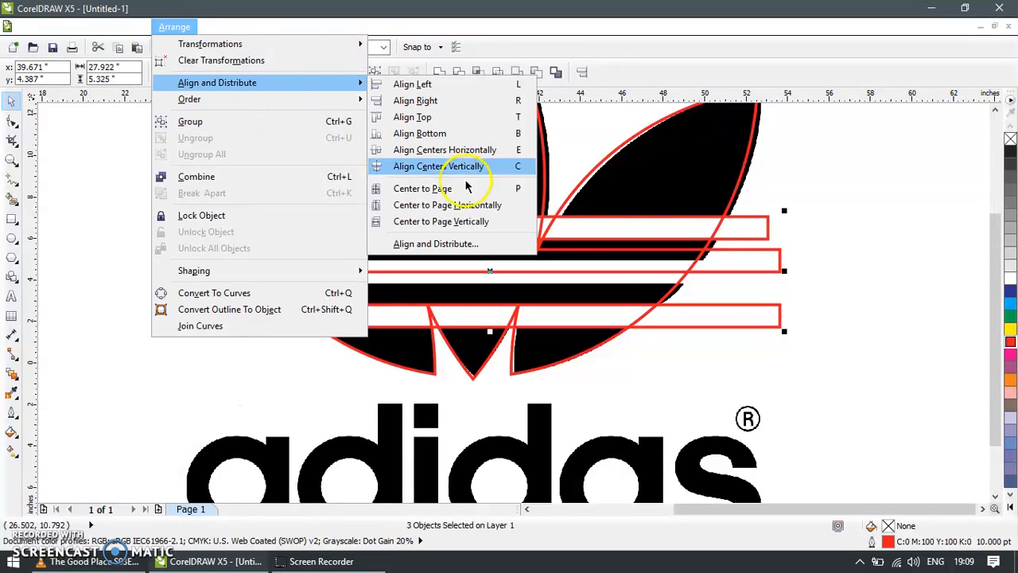
left_click(467, 241)
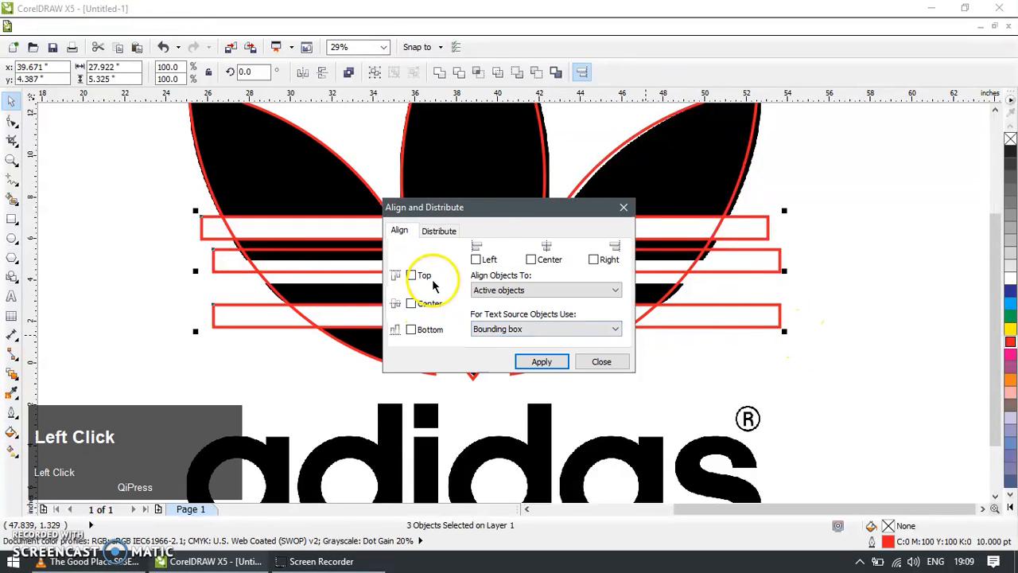
left_click_drag(487, 208, 726, 201)
left_click(682, 213)
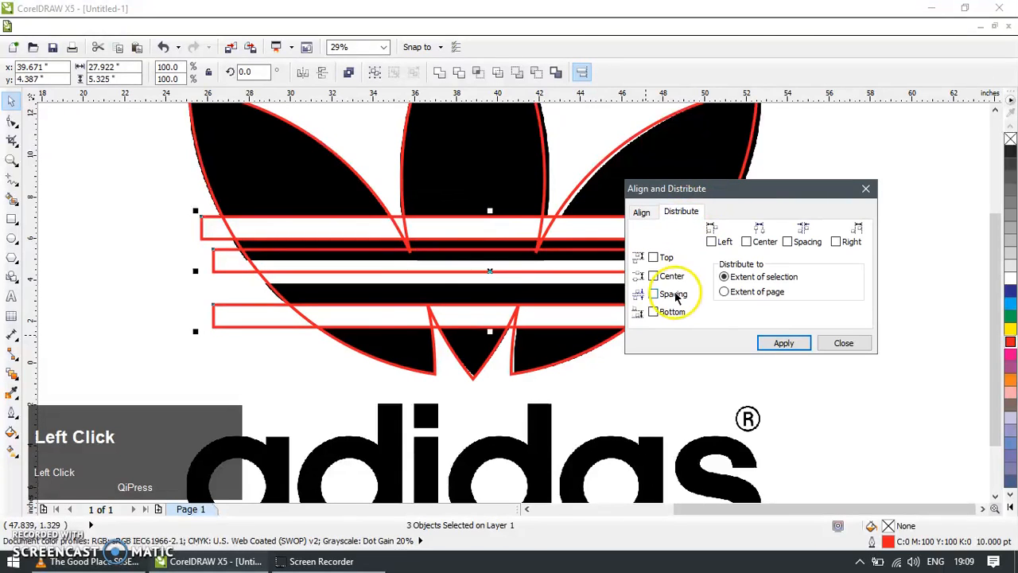
left_click(784, 343)
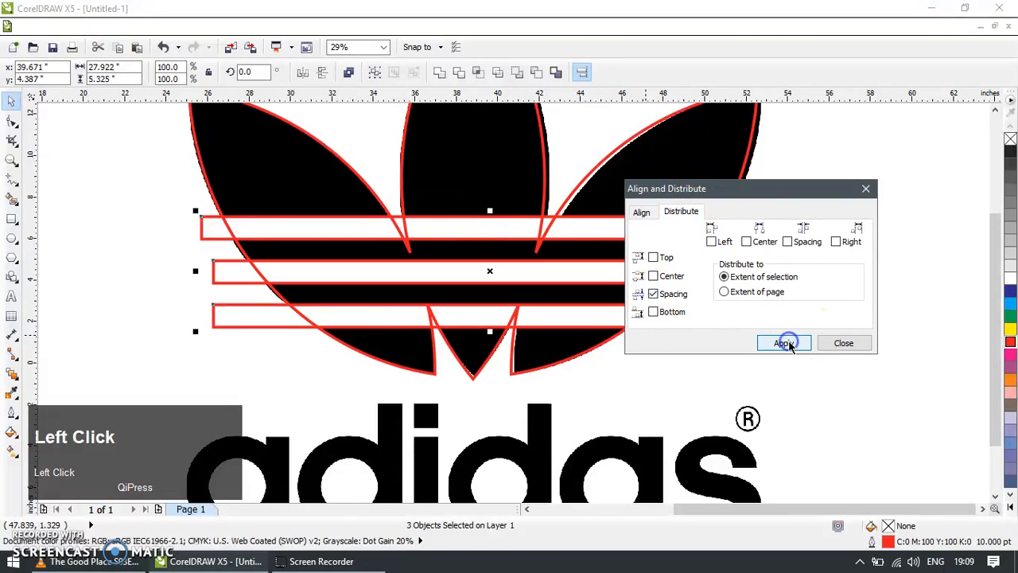
left_click(844, 343)
Step: Combine the three stripe rectangles into one curve and trim the welded trefoil outline with it
left_click(889, 280)
left_click(762, 268)
left_click(766, 234, "shift")
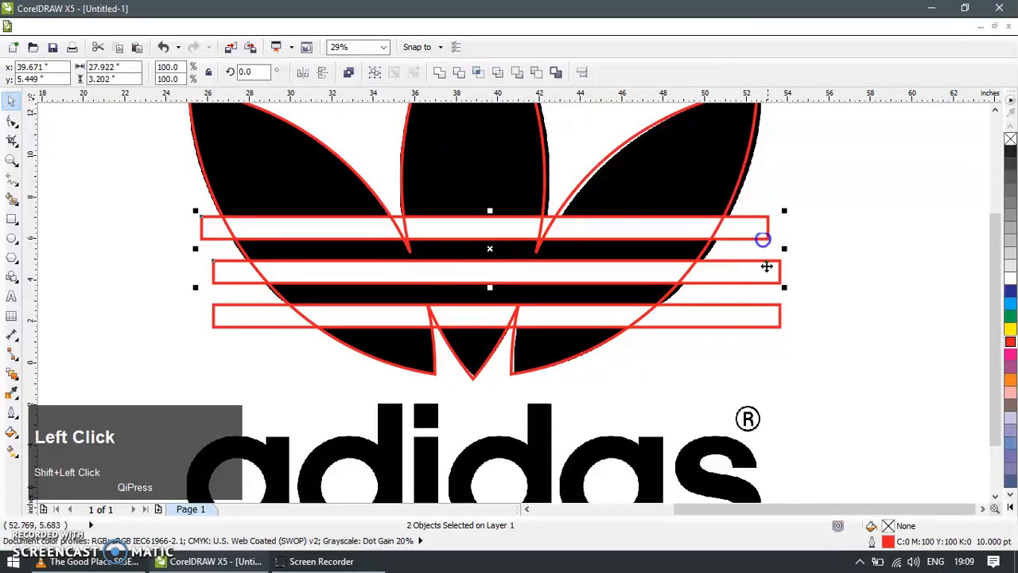
left_click(779, 310, "shift")
left_click(536, 125)
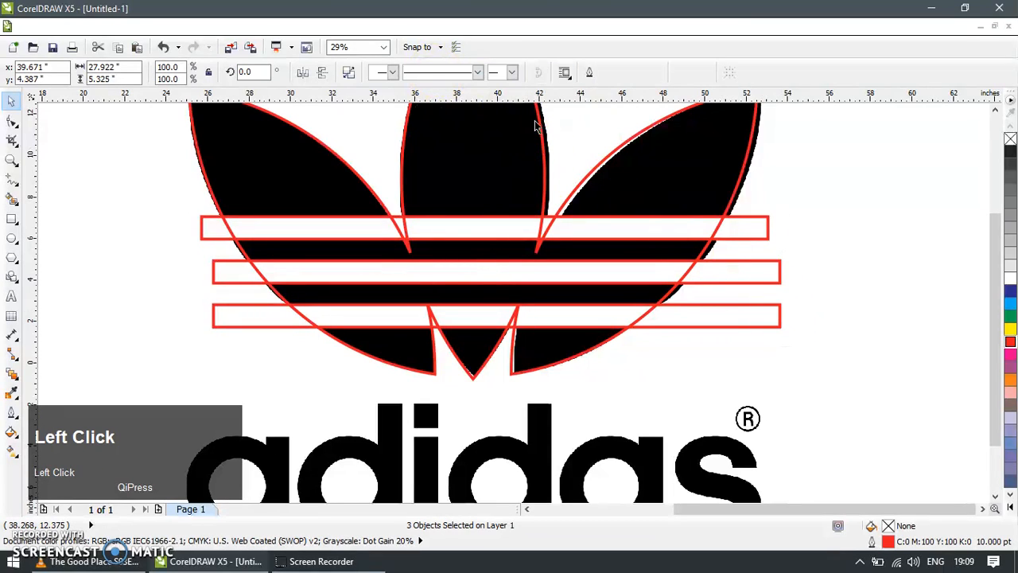
left_click(748, 139, "shift")
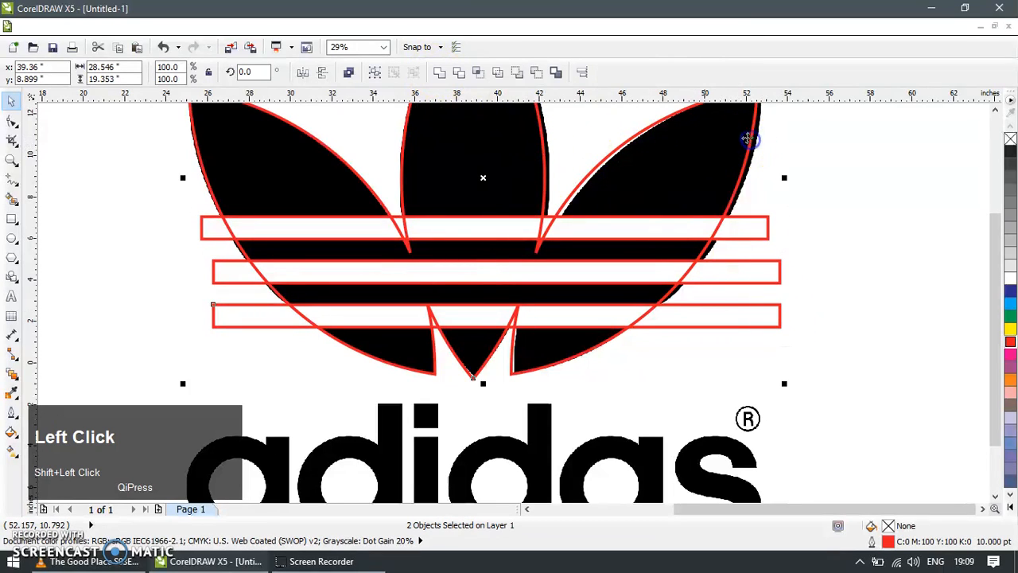
left_click(458, 74)
Step: Delete the combined stripe rectangles from on top of the trimmed trefoil
left_click(762, 231)
left_click(766, 234)
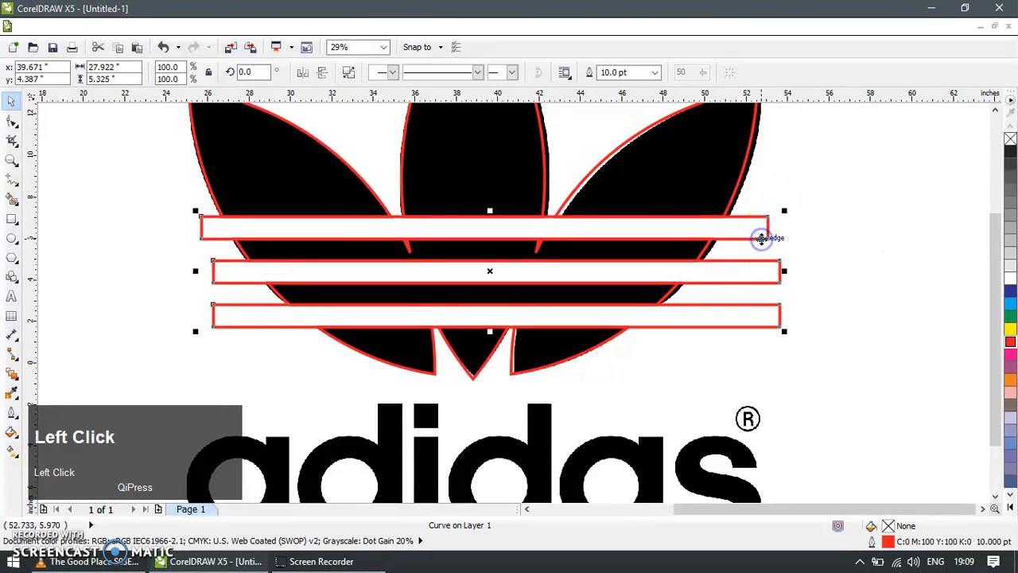
key("Delete")
left_click(621, 279)
left_click(511, 317)
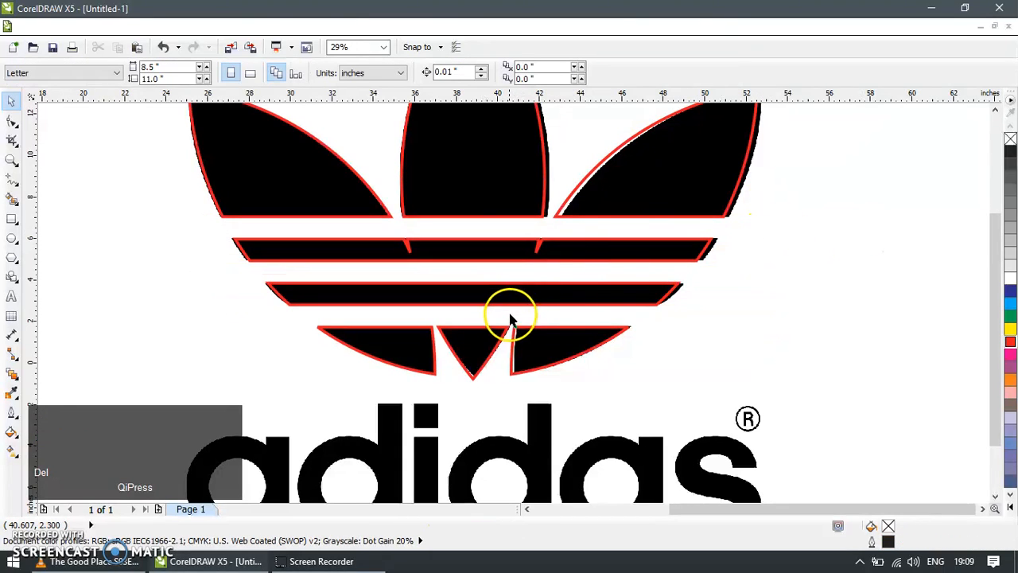
left_click(568, 248)
key("ctrl+z")
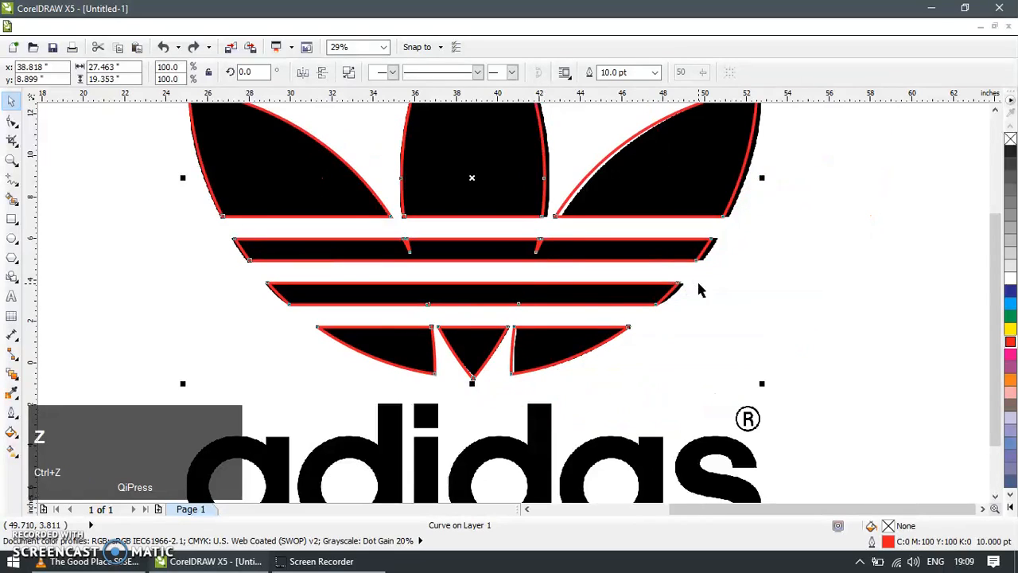
Step: Delete the nodes of the two small notches in the upper edge of the trefoil's first full-width black stripe
key("F10")
left_click_drag(547, 227, 386, 263)
key("Delete")
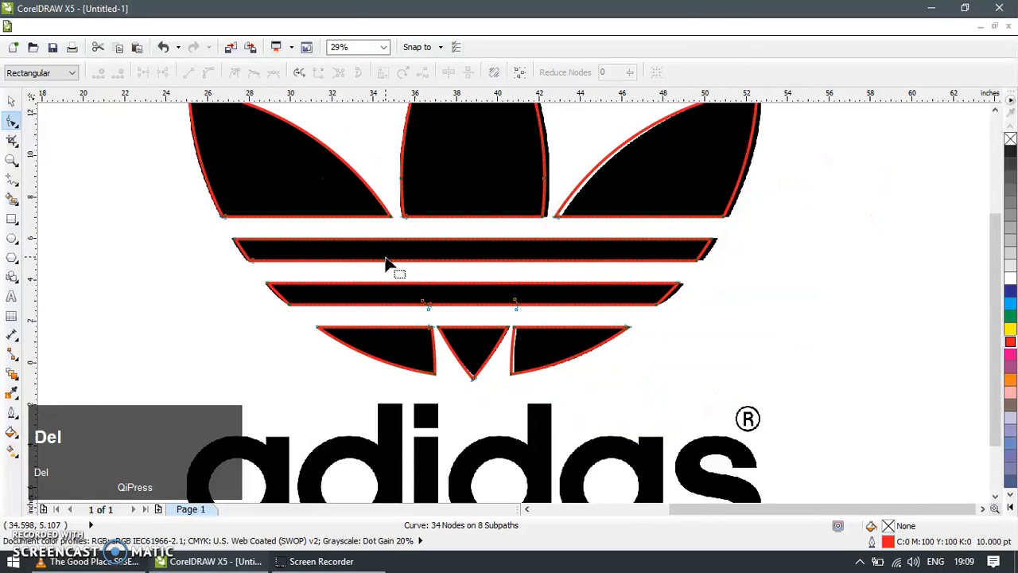
left_click(12, 101)
Step: Move the finished trefoil outline off the reference logo to the empty area on its right
scroll(478, 255, "down", 3)
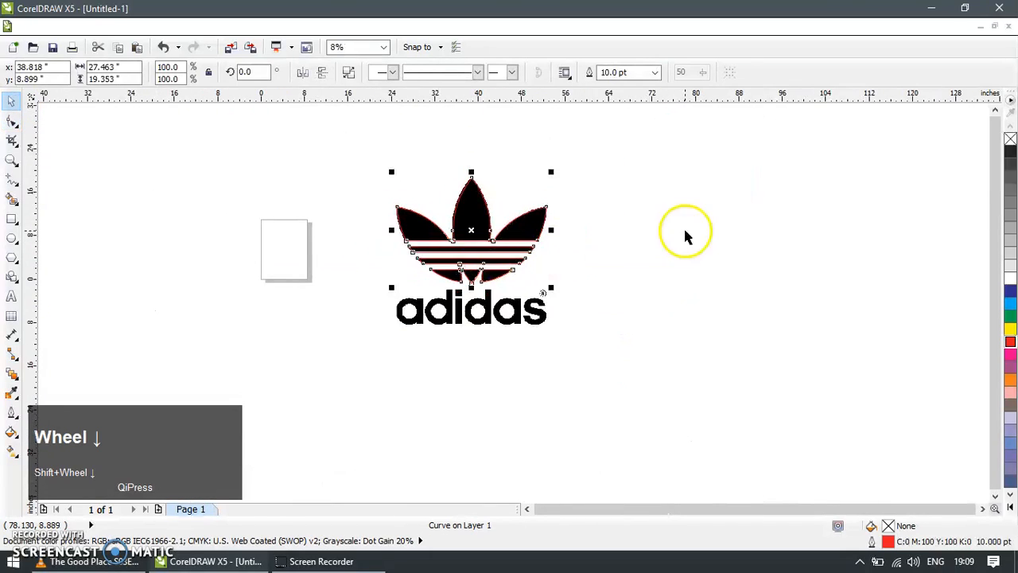
left_click(471, 198)
left_click_drag(475, 184, 667, 190)
left_click(683, 324)
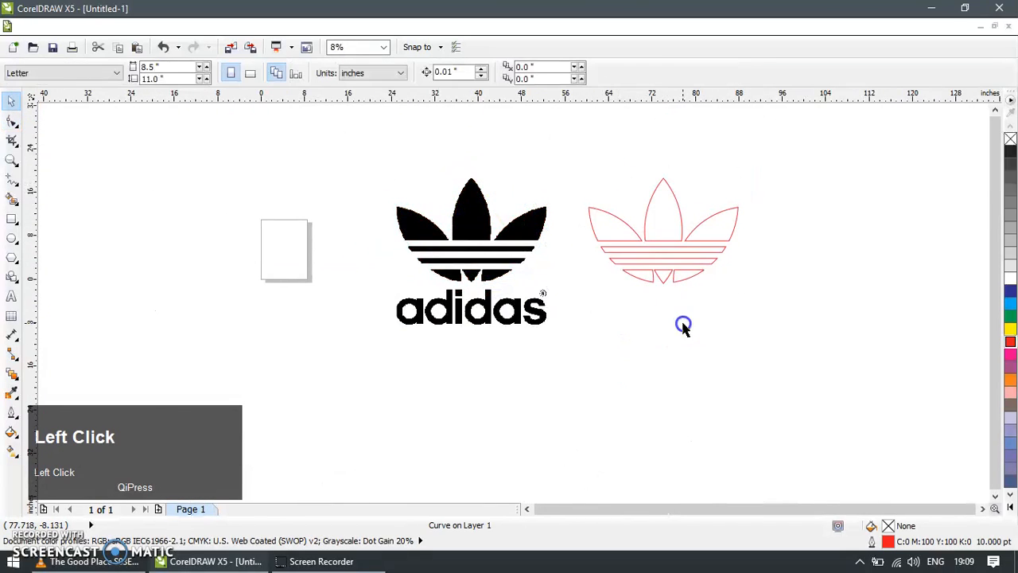
Step: Fill the trefoil shape with light blue and remove its outline
left_click(615, 220)
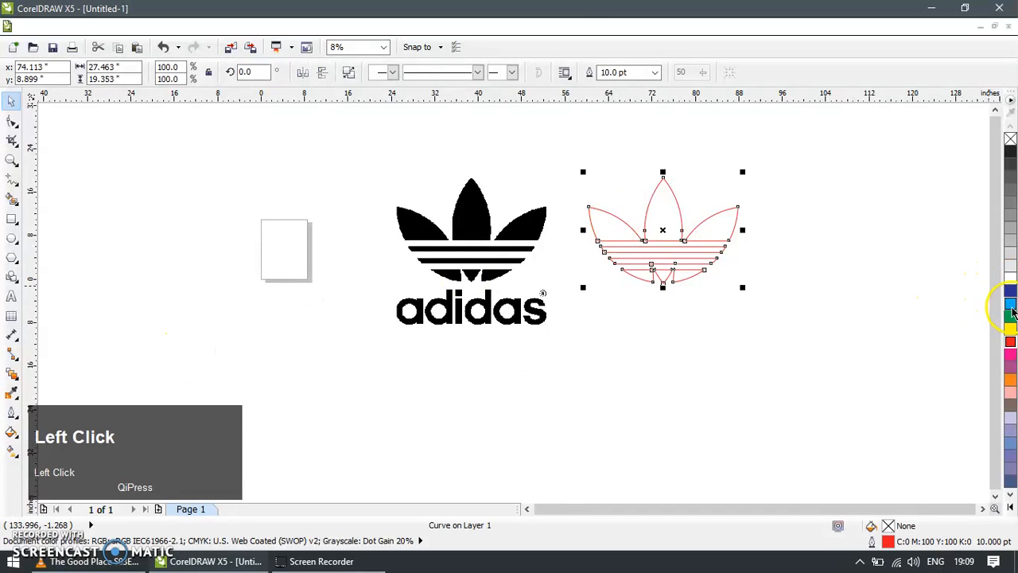
left_click(1010, 305)
right_click(1011, 140)
left_click(698, 300)
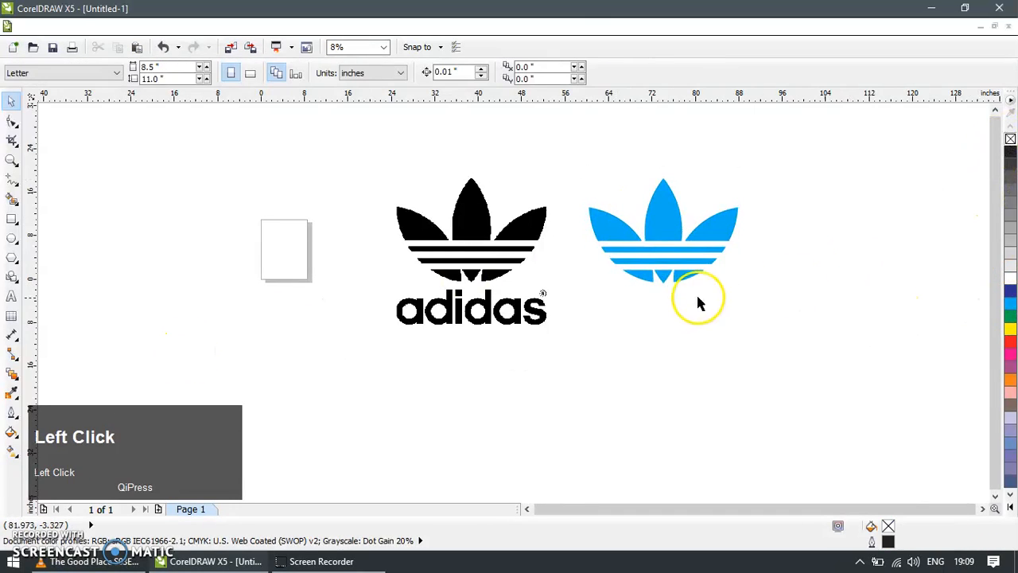
Step: Draw a circle about 4.85 inches in diameter around the outer bowl of the first letter "a" in the adidas wordmark
key("z")
left_click_drag(377, 291, 488, 346)
left_click_drag(223, 177, 520, 403)
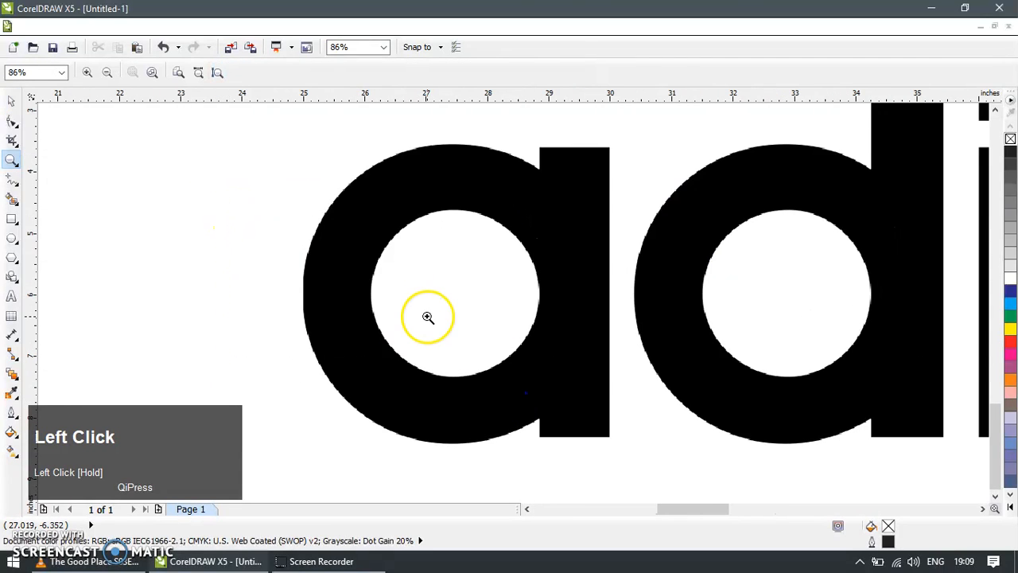
key("F7")
left_click_drag(307, 149, 601, 424)
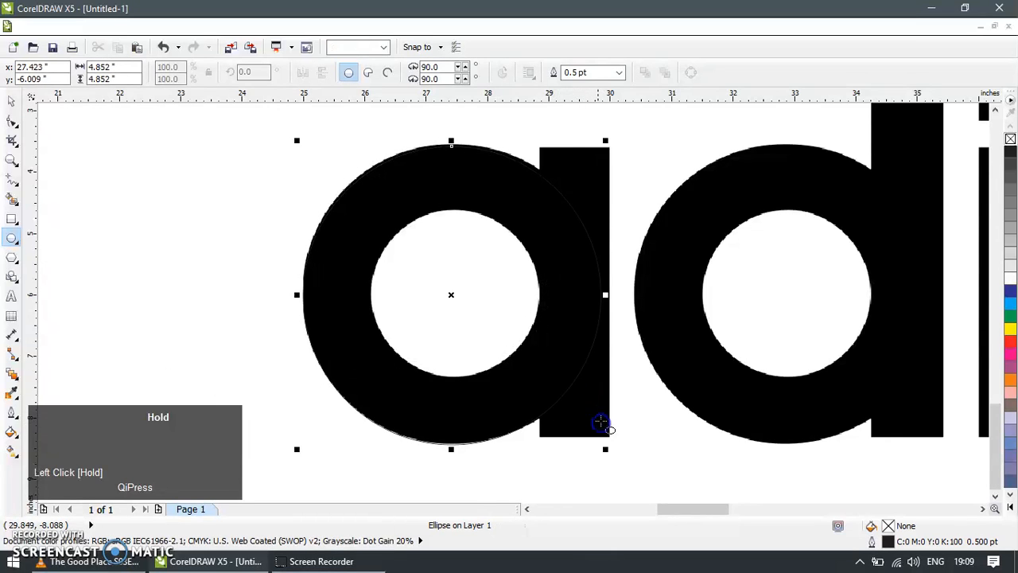
Step: Give the circle around the letter "a" a red outline 20 points wide
left_click(1010, 342, "alt")
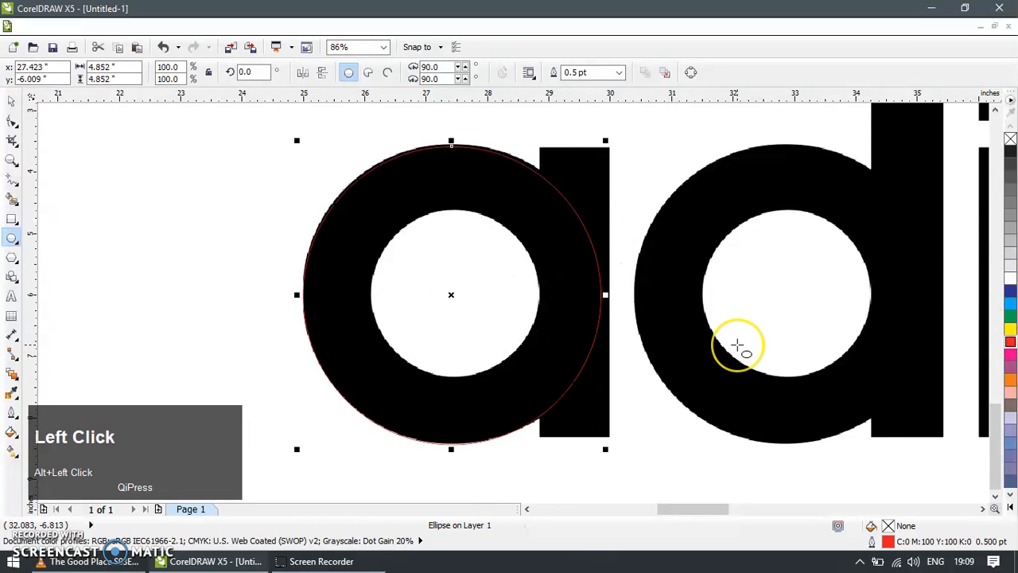
left_click(404, 197)
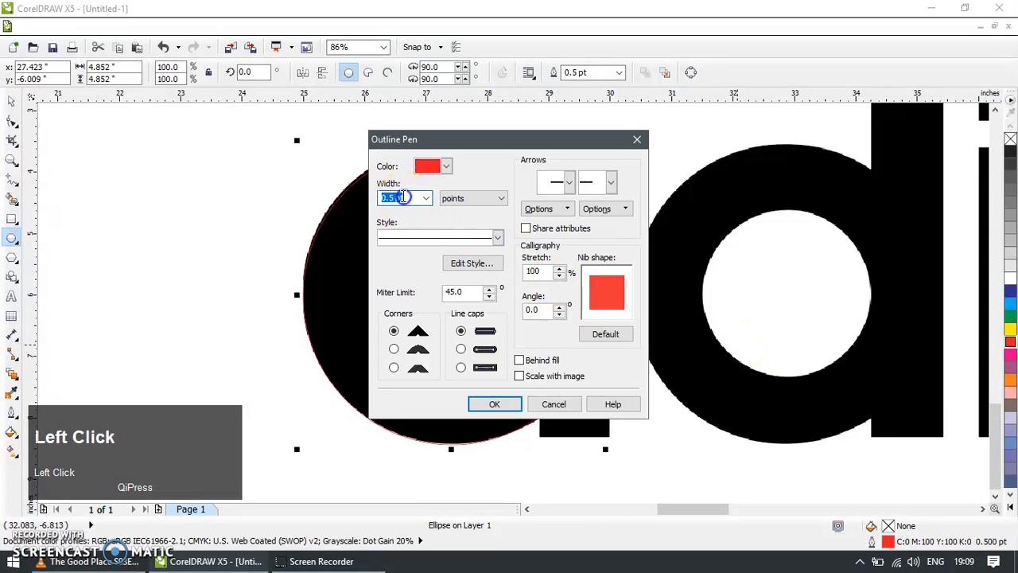
key("Return")
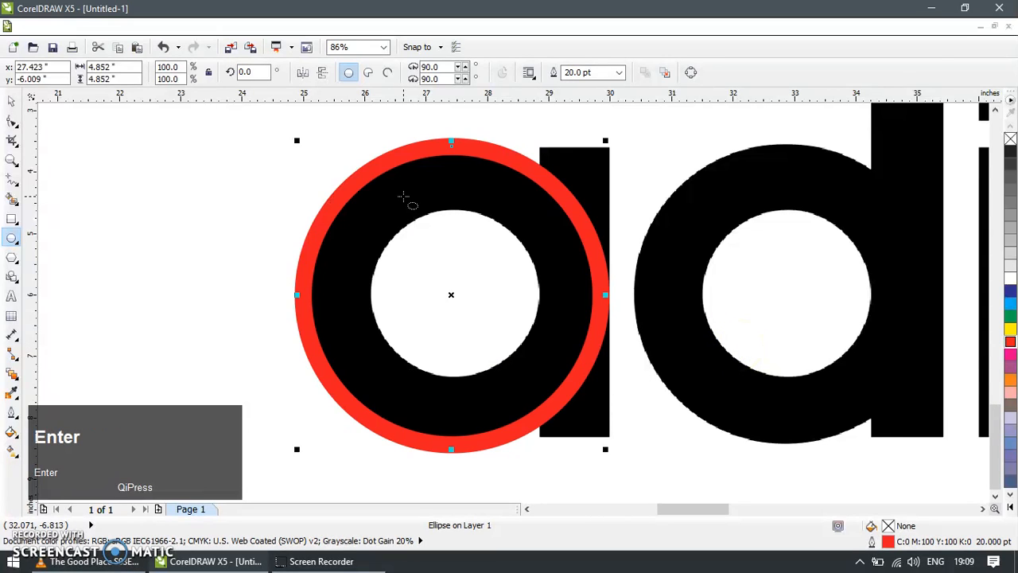
Step: Try outline widths of 10 and 5 points on the circle around the first "a"
key("F12")
left_click(404, 197)
type("10")
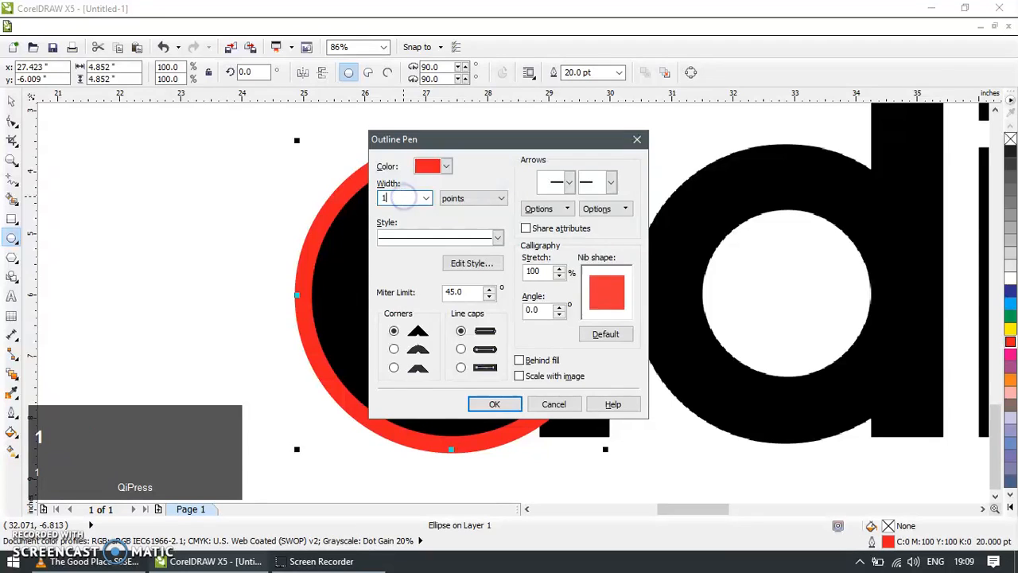
key("Return")
key("F12")
left_click(404, 197)
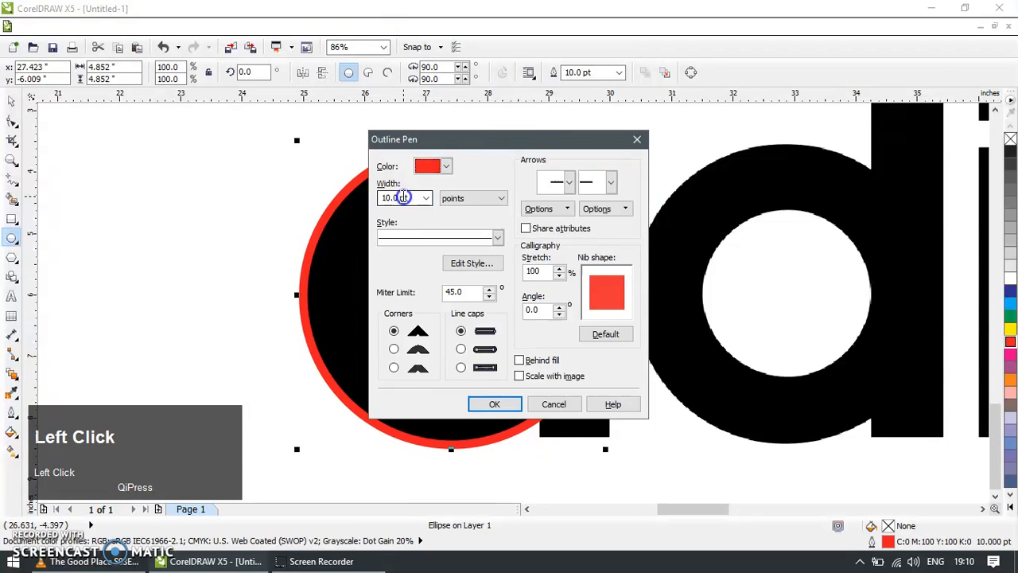
type("5")
key("Return")
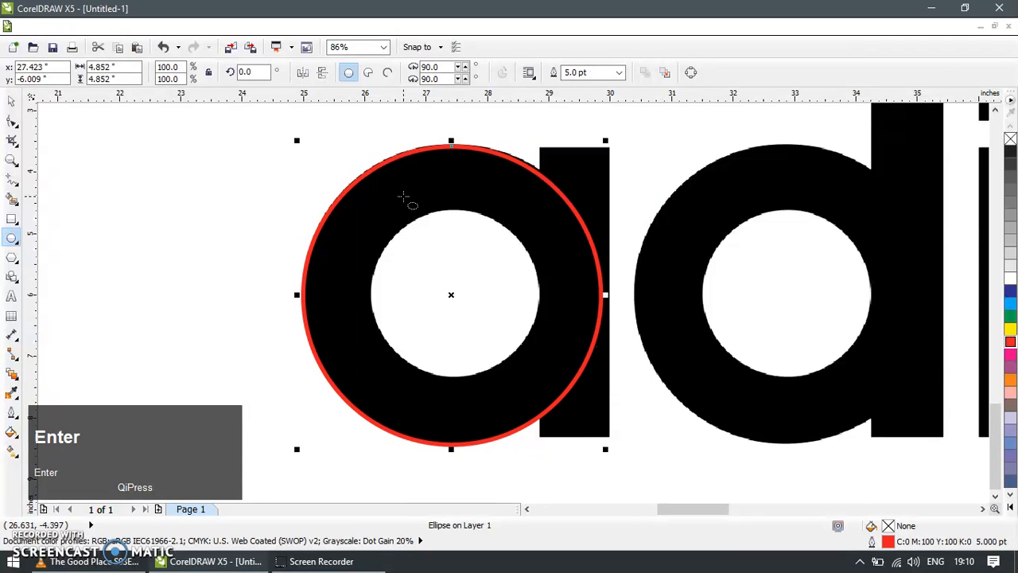
Step: Set the outline width of the circle around the first "a" to 3 points
key("F12")
left_click(404, 197)
type("3")
key("Return")
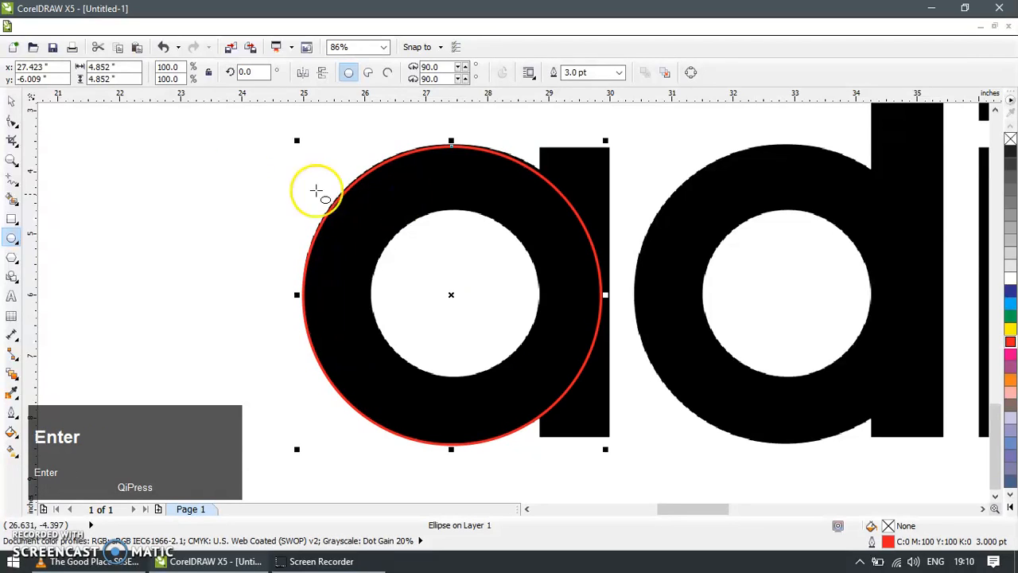
Step: Fit the outer circle at about 4.9 inches and make a concentric copy about 2.74 inches in diameter around the inner bowl of the "a"
left_click(11, 102)
left_click_drag(607, 141, 553, 204)
key("ctrl+d")
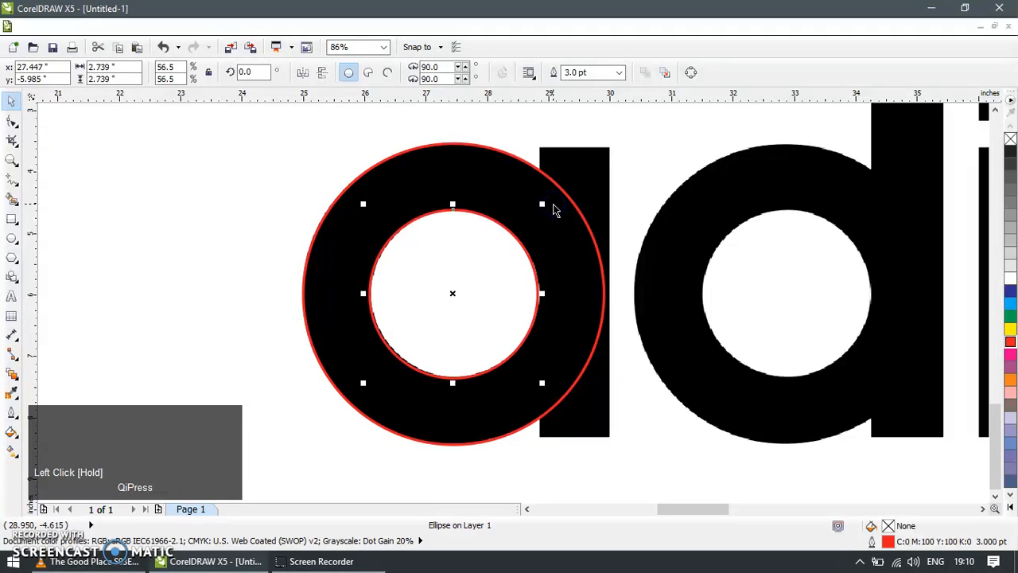
Step: Draw a rectangle about 1.12 by 4.72 inches over the stem of the first "a" and copy the circle's red 3-point outline to it
key("F8")
key("F6")
left_click_drag(541, 147, 614, 439)
left_click(12, 103)
left_click(493, 148)
left_click_drag(493, 148, 581, 232)
left_click(570, 148)
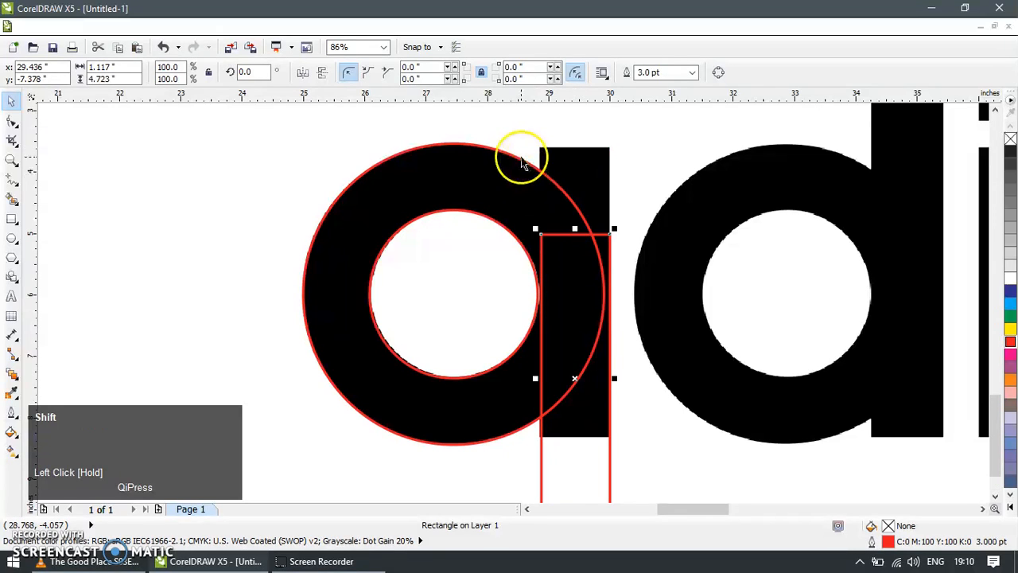
Step: Align the stem rectangle of the first "a" with the outer circle along their horizontal centre line
left_click(523, 164, "shift")
key("c")
key("ctrl+z")
key("e")
Step: Duplicate the two circles and stem rectangle of the first "a" and position the copies over the first "d"
left_click(468, 308)
scroll(436, 342, "down", 2)
scroll(398, 425, "down", 1)
left_click(358, 450)
left_click_drag(516, 261, 516, 261)
key("ctrl+d")
left_click_drag(454, 319, 541, 319)
key("z")
left_click(640, 372)
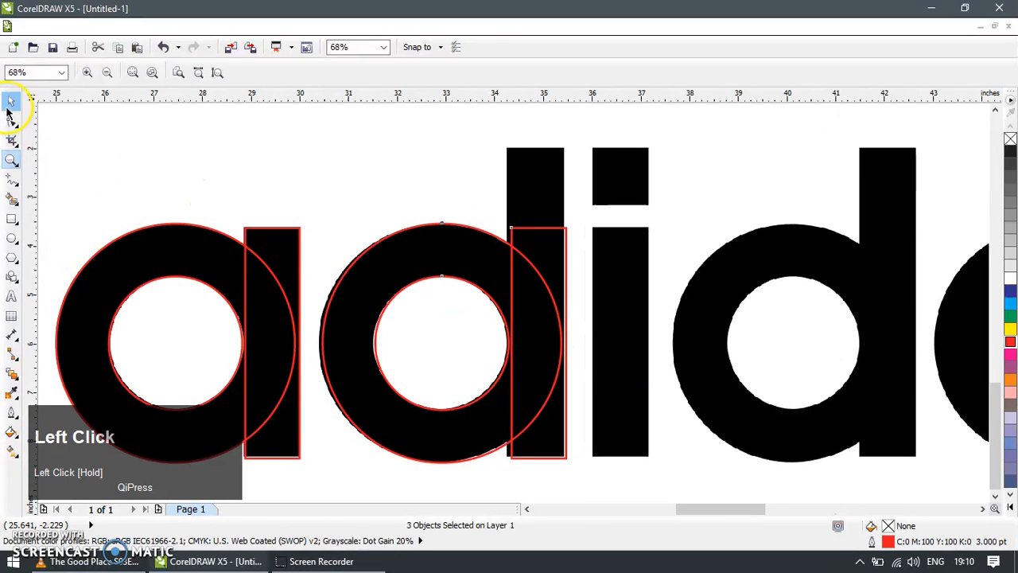
left_click(9, 110)
key("Left")
key("Left")
key("Left")
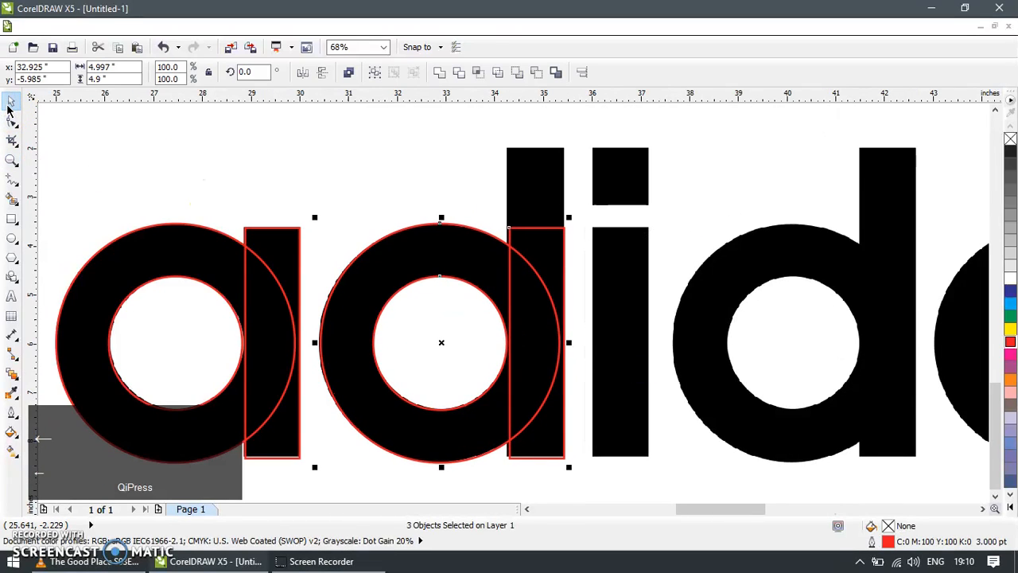
Step: Stretch the first "d" stem rectangle up to the ascender's top, about 6.36 inches tall, and place a duplicate over the "i"
left_click(538, 230)
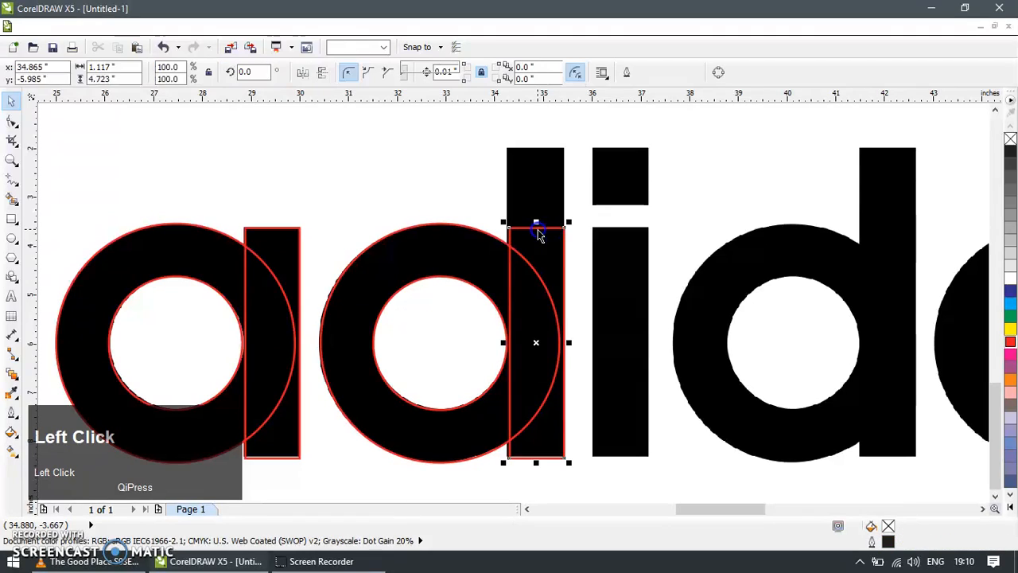
left_click_drag(547, 143, 548, 146)
key("ctrl+d")
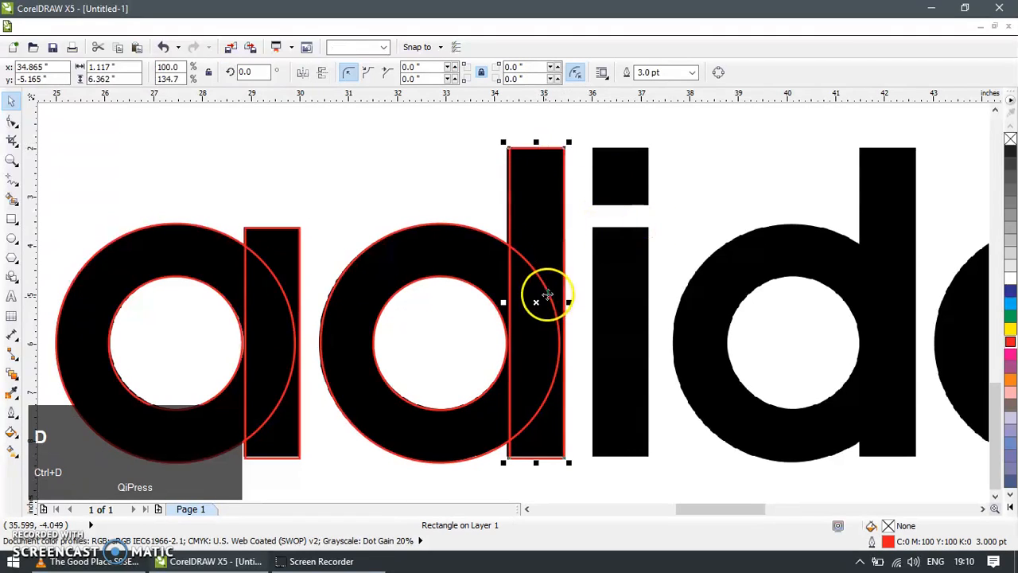
left_click_drag(541, 302, 621, 297)
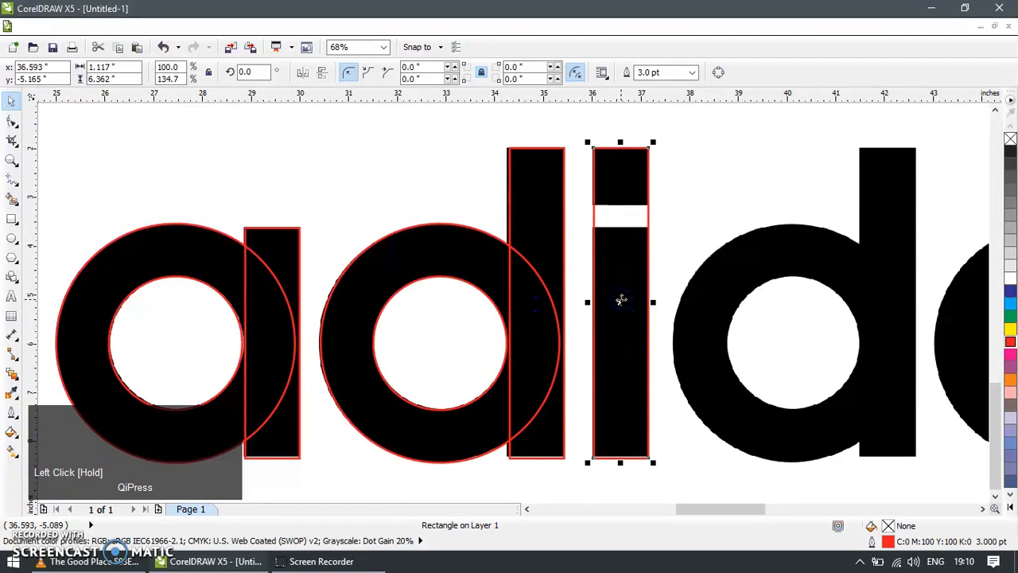
Step: Draw a rectangle about 2.6 by 0.61 inches across the gap in the "i" and give it the same red 3-point outline
key("F6")
left_click_drag(570, 199, 701, 232)
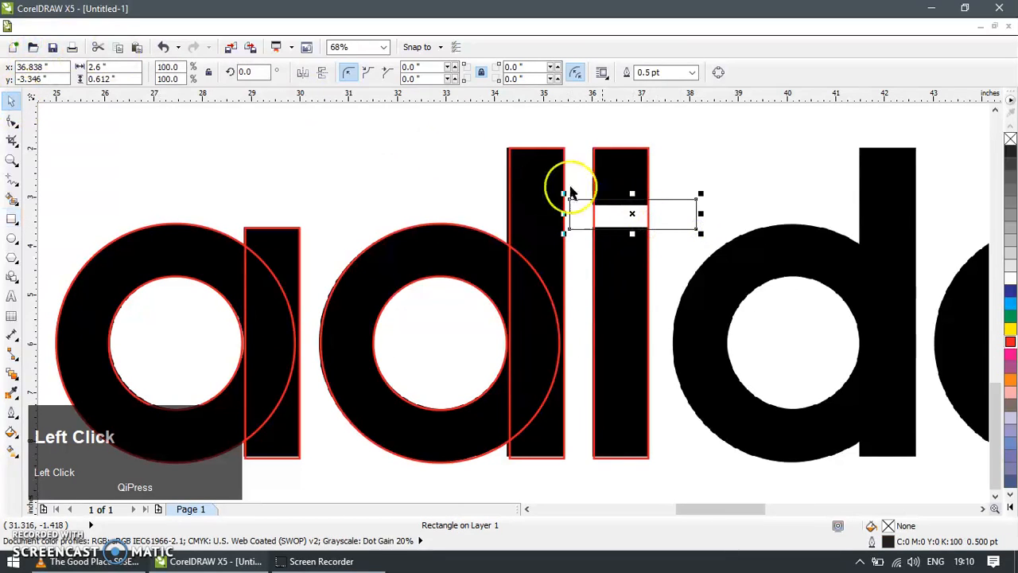
left_click(564, 154)
left_click(564, 150)
left_click_drag(564, 149, 585, 200)
left_click(586, 199)
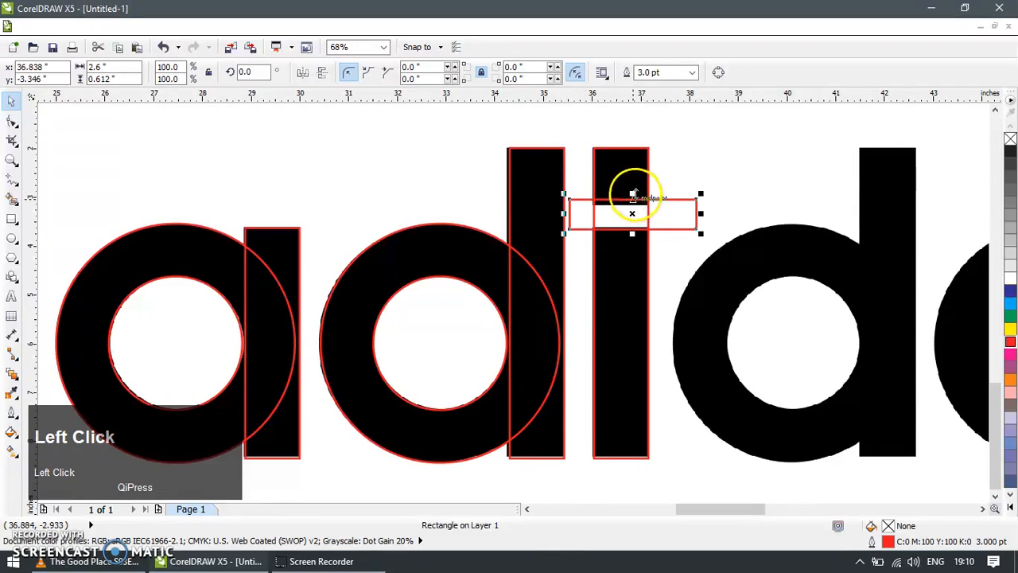
Step: Resize the crossing rectangle's upper and lower edges to match the gap below the dot of the "i", about 0.45 inches high
left_click(11, 161)
left_click_drag(530, 175, 754, 274)
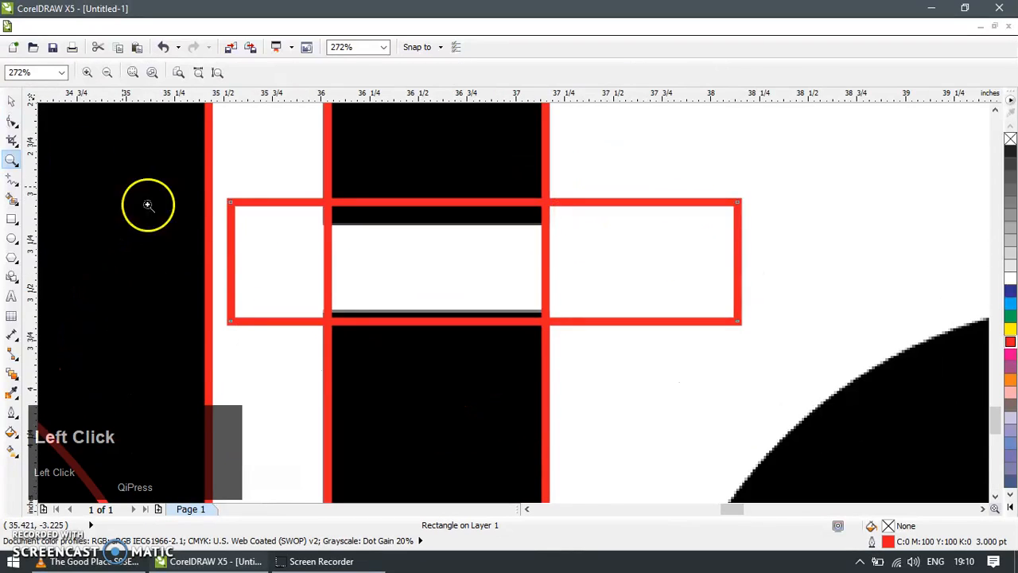
left_click(10, 101)
left_click_drag(483, 198, 486, 218)
left_click_drag(483, 326, 484, 312)
Step: Trim the "i" rectangle with the crossing rectangle to separate dot and stem, and delete the crossing rectangle
scroll(509, 303, "down", 3)
scroll(504, 295, "down", 2, "shift")
left_click(517, 245, "shift")
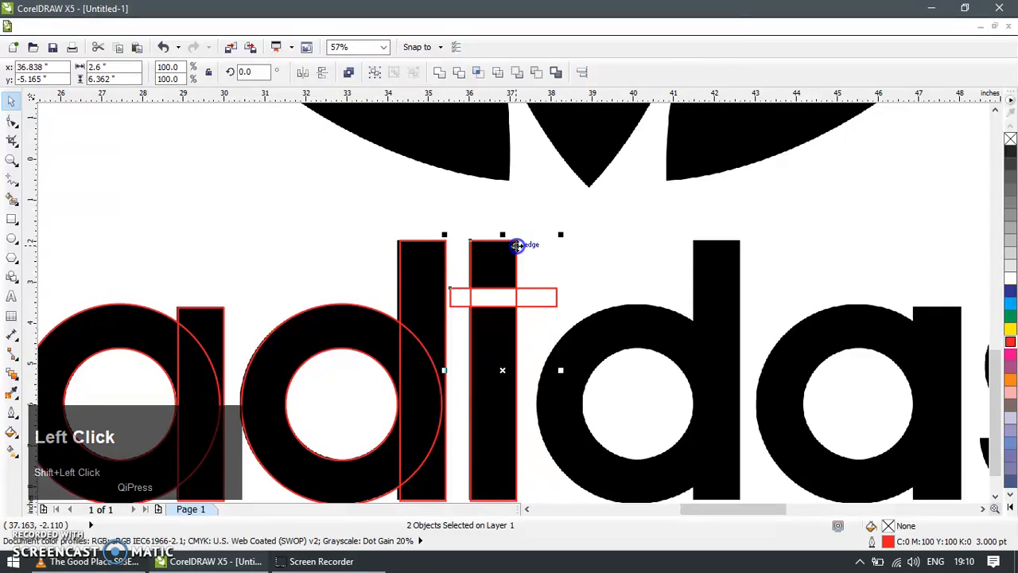
left_click(557, 293)
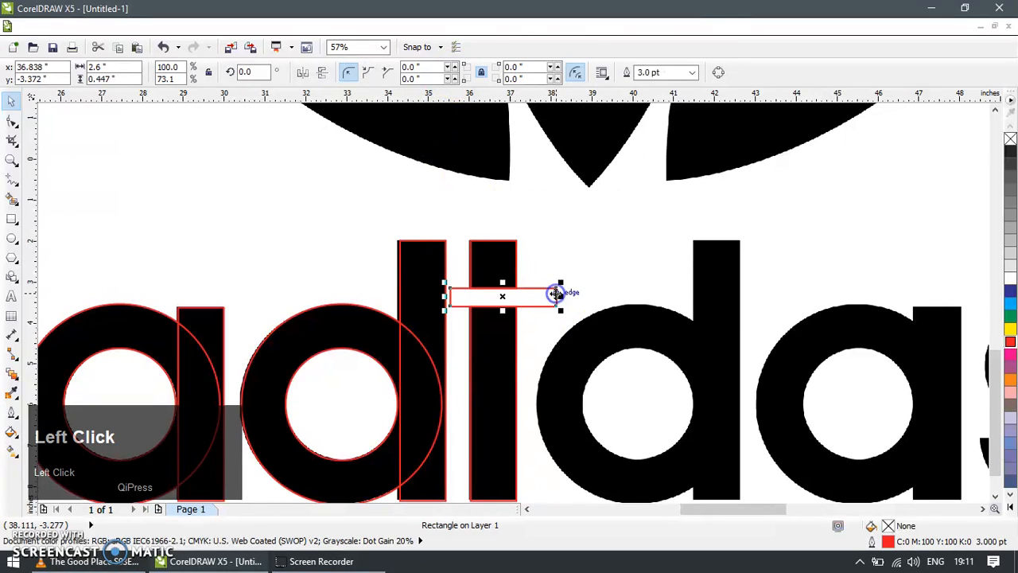
key("Delete")
Step: Weld the stem rectangle and outer circle of the first "a" into one shape
scroll(556, 299, "down", 3)
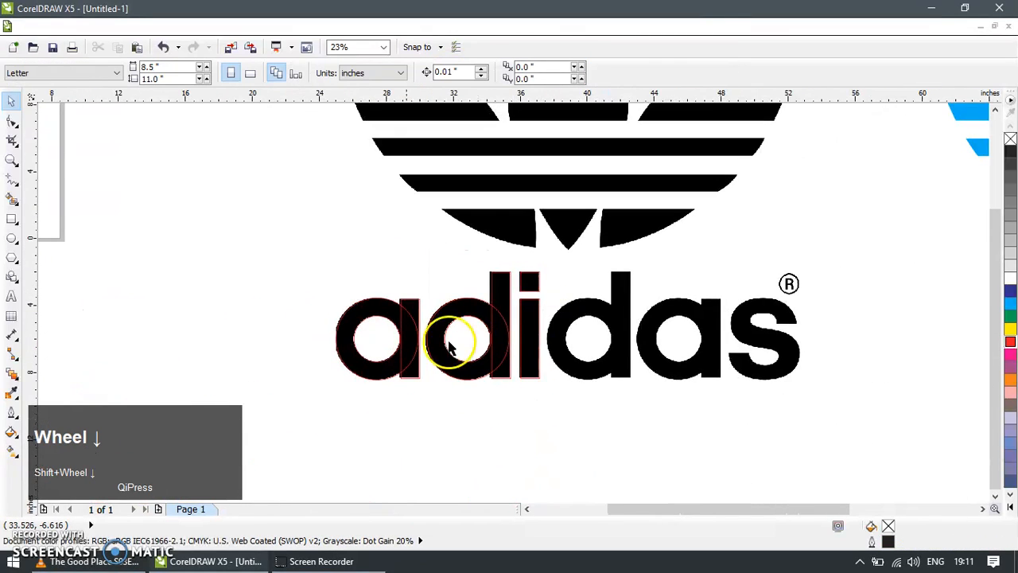
key("z")
left_click_drag(283, 254, 697, 444)
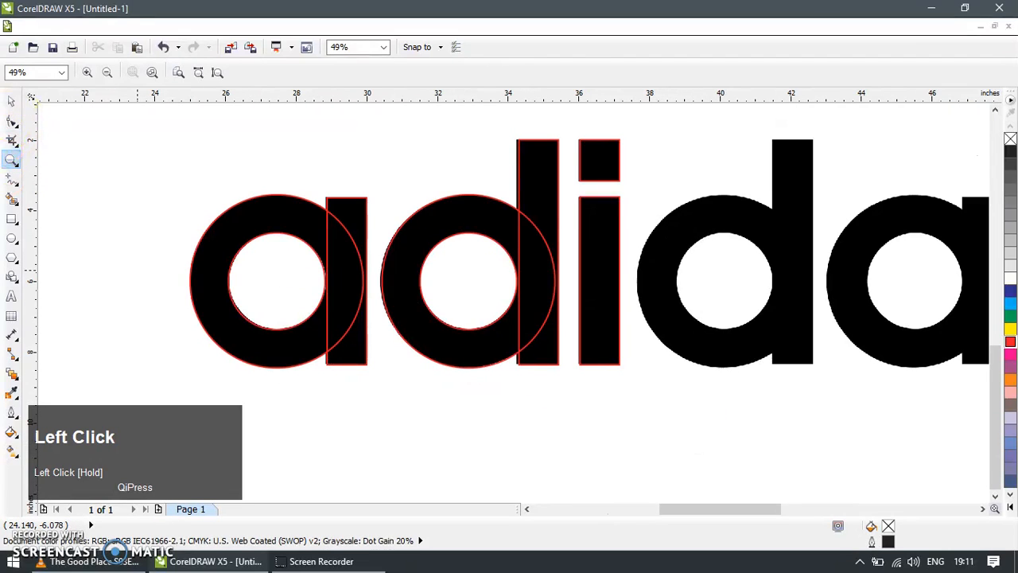
left_click(11, 103)
left_click(360, 201)
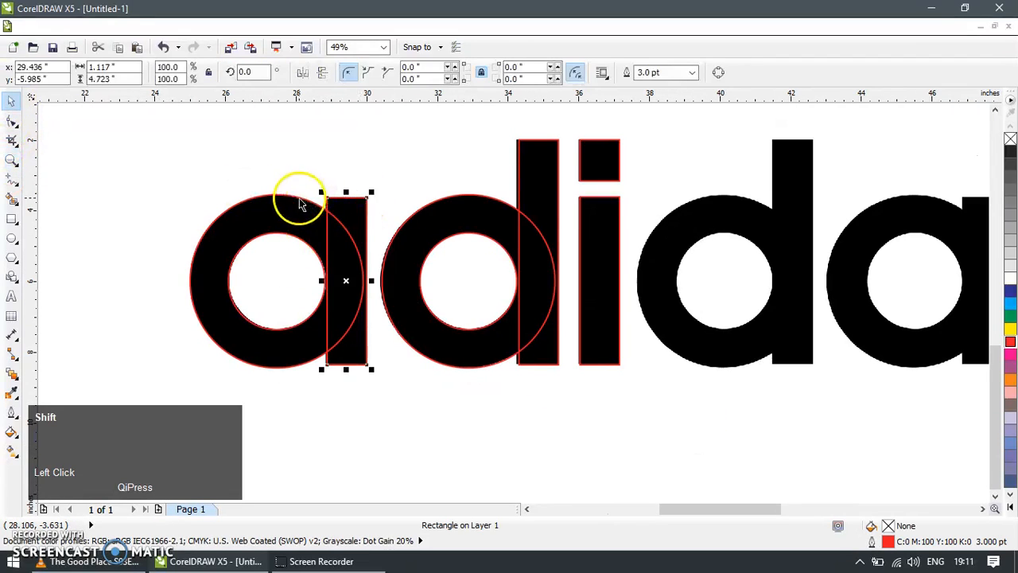
left_click(302, 204, "shift")
left_click(442, 76)
Step: Trim the inner circle out of the welded first "a" and delete the leftover circle
left_click(283, 229)
left_click(302, 204, "shift")
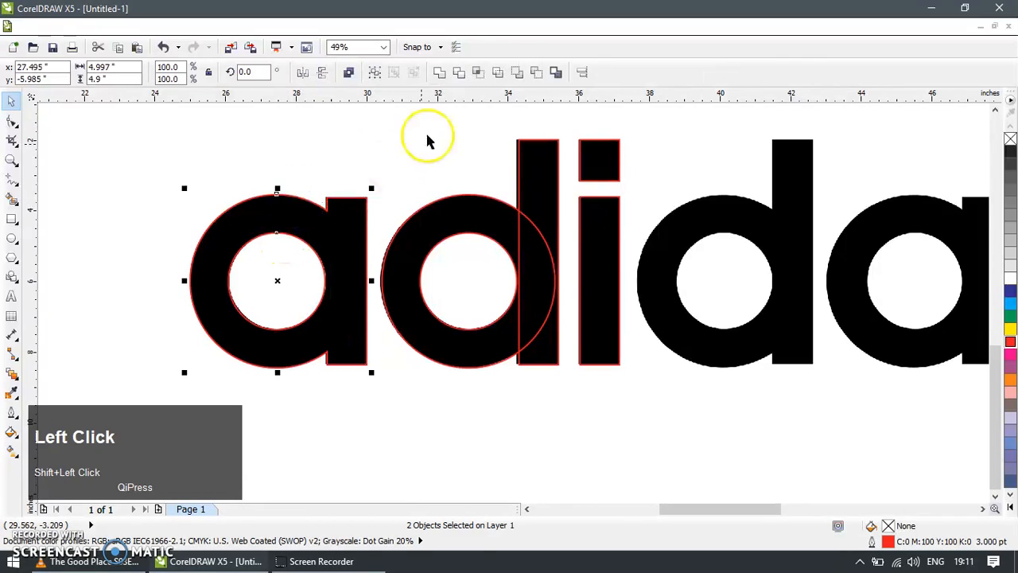
left_click(460, 73)
key("Escape")
left_click_drag(303, 236, 348, 290)
key("Delete")
Step: Weld the outer circle and tall stem rectangle of the first "d" into one shape
left_click(516, 203)
key("ctrl+z")
left_click(517, 163, "shift")
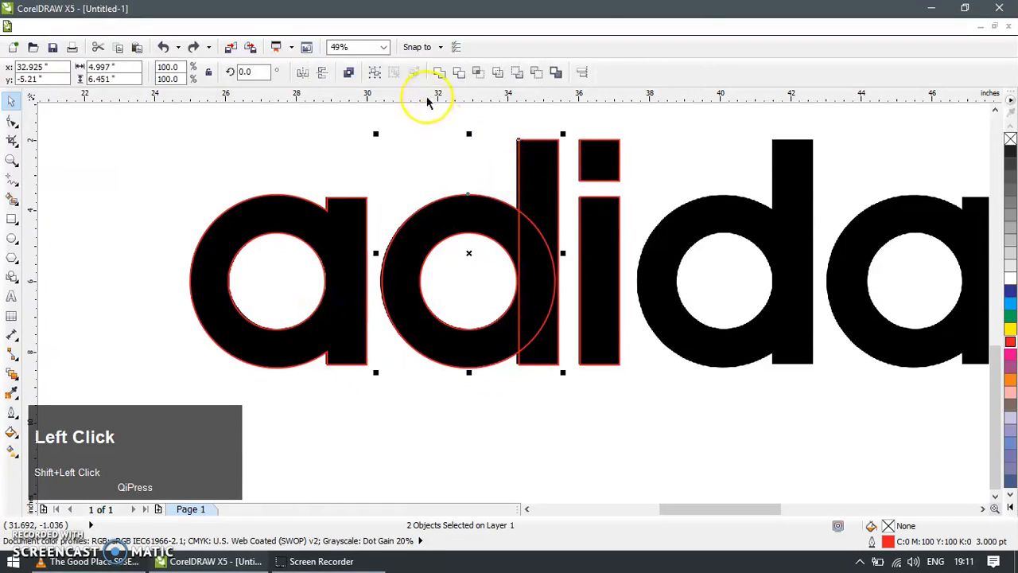
left_click(439, 73)
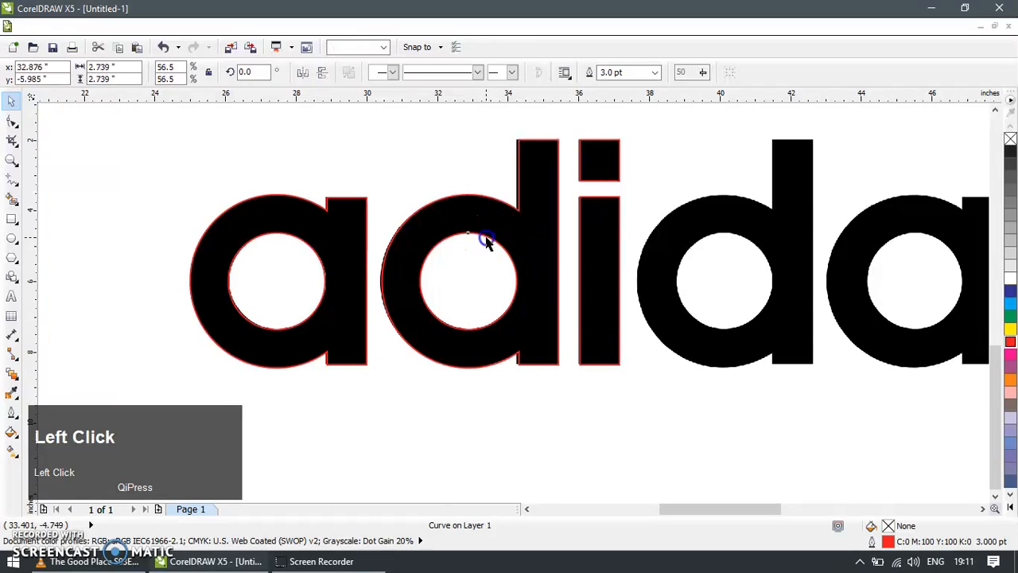
Step: Trim the inner circle out of the welded first "d" and delete the leftover circle
left_click(485, 236)
left_click(494, 206, "shift")
left_click(458, 75)
left_click(484, 174)
left_click_drag(490, 238, 520, 283)
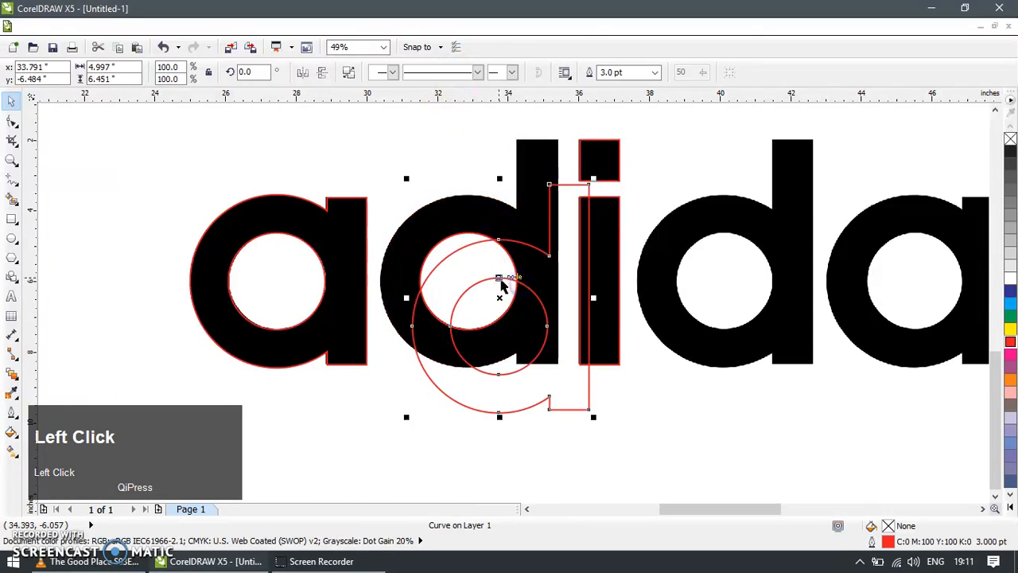
left_click(513, 320)
key("Delete")
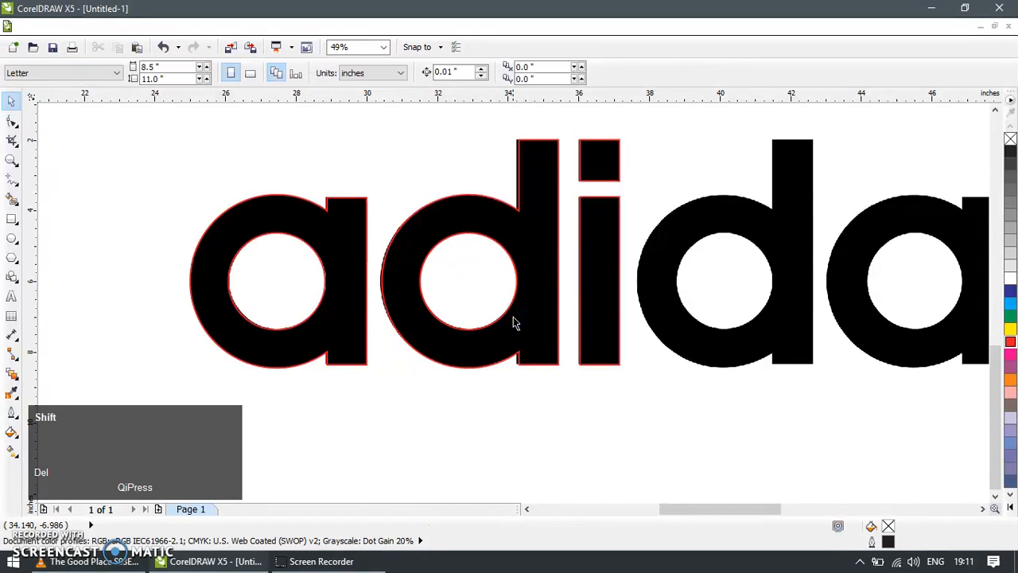
Step: Duplicate the finished "a" and "d" outlines together and move the copies so the "d" lines up with the second "d"
scroll(513, 316, "down", 3)
left_click(515, 322)
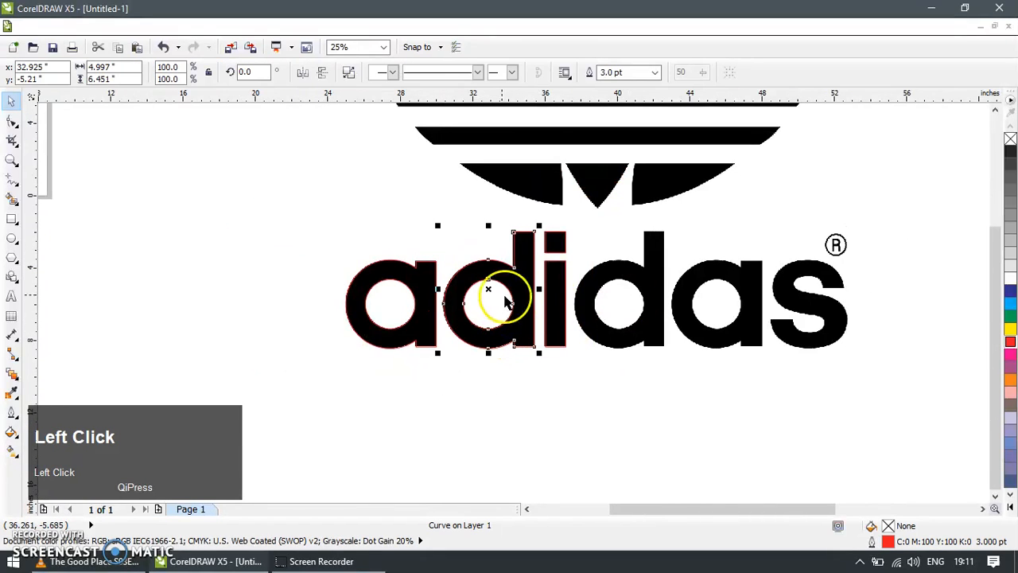
left_click(432, 263, "shift")
key("ctrl+d")
left_click_drag(439, 291, 566, 291)
scroll(815, 291, "up", 1)
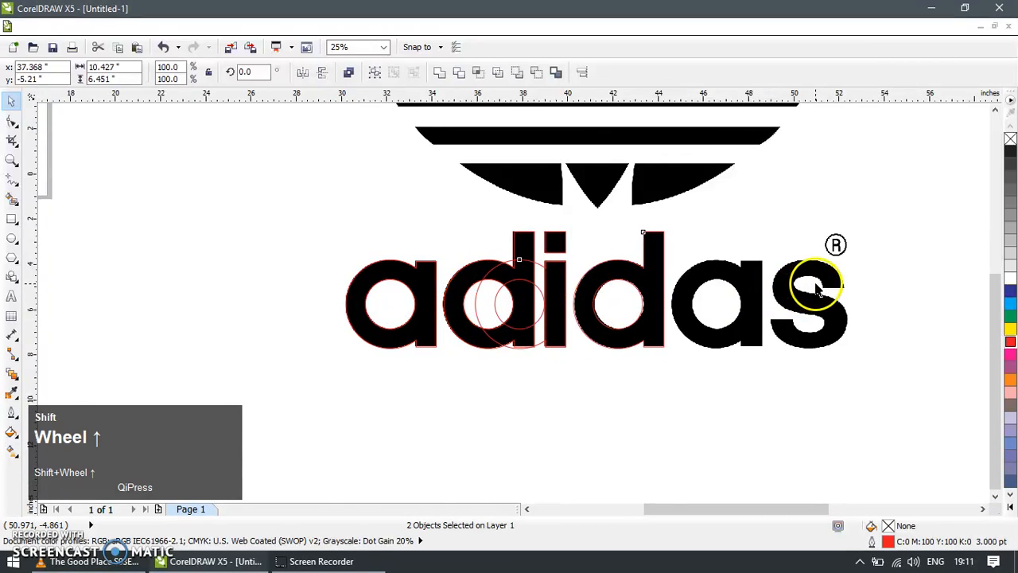
scroll(813, 286, "up", 2)
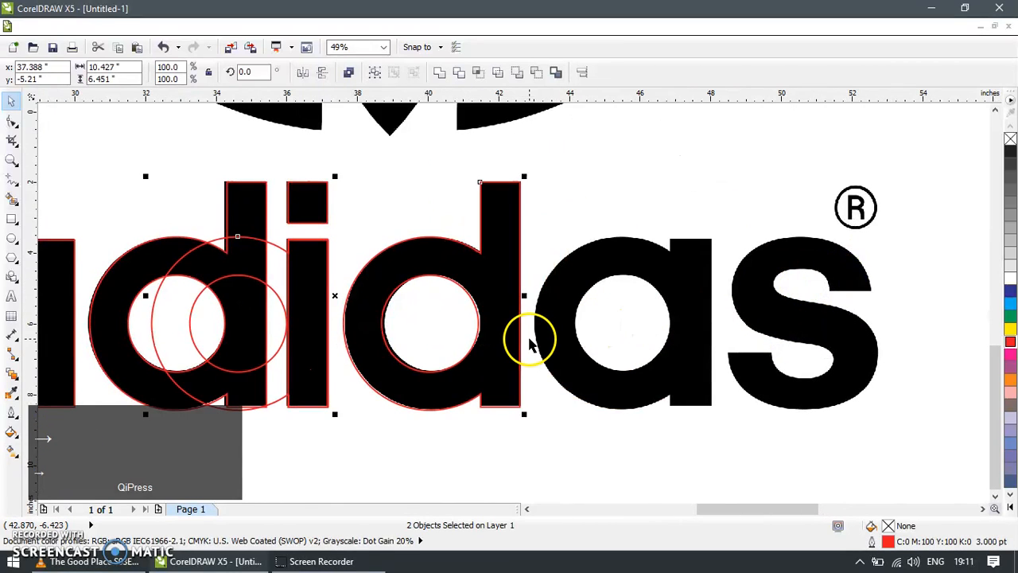
Step: Move the copied "a" outline onto the second "a" of the wordmark and nudge it into alignment
key("Escape")
left_click_drag(242, 275, 625, 289)
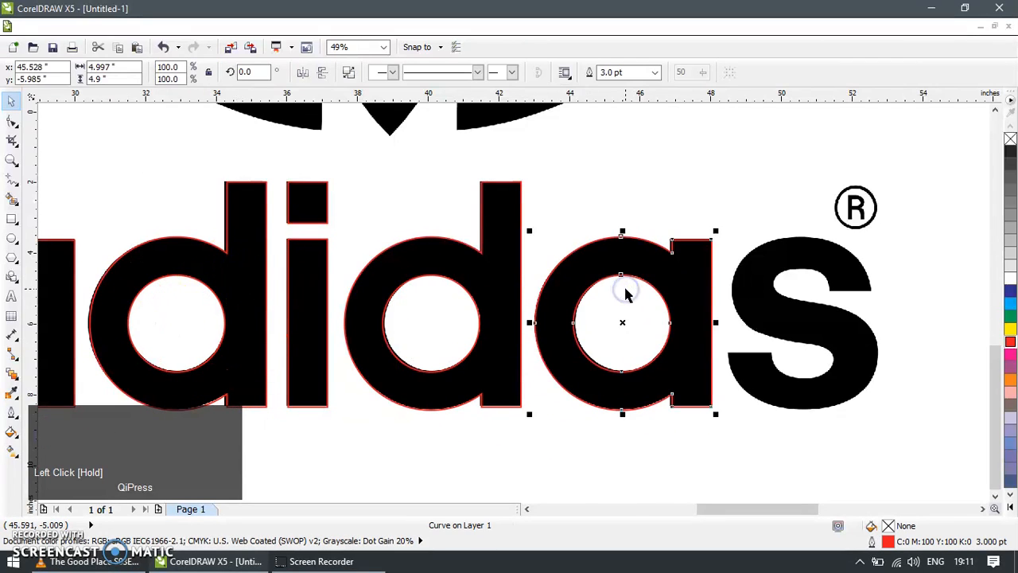
key("Right")
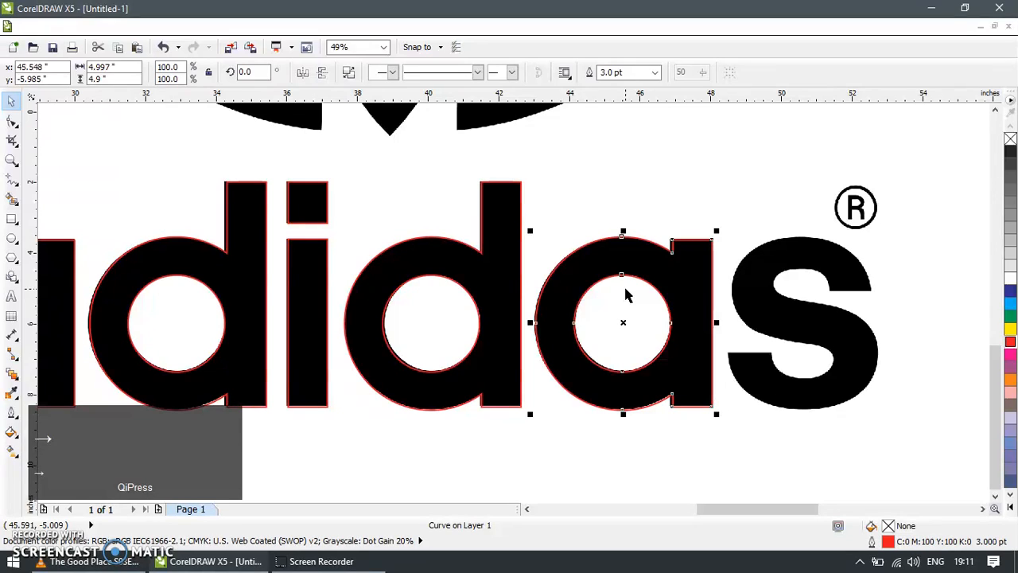
key("z")
left_click_drag(653, 193, 913, 424)
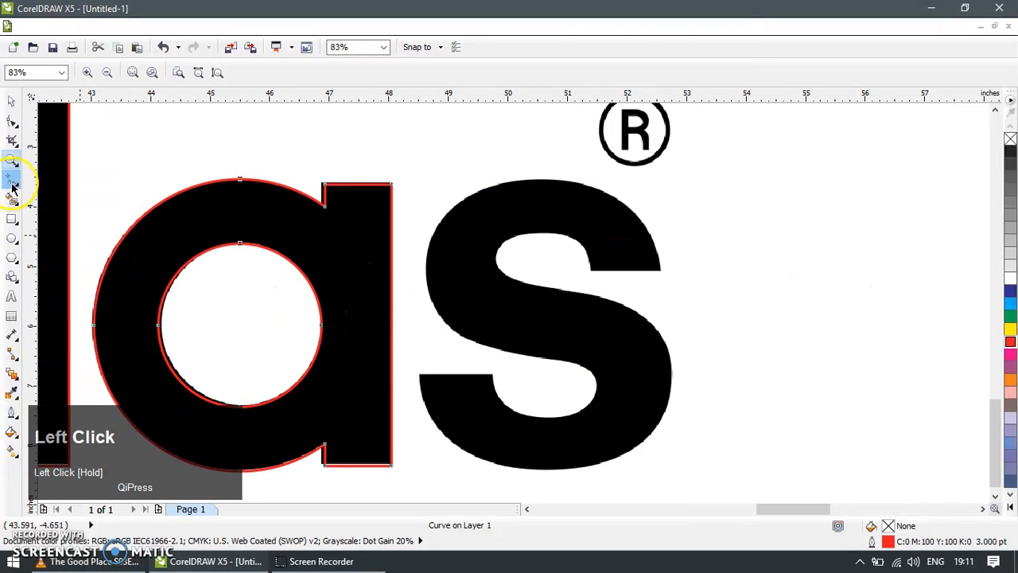
left_click_drag(8, 183, 74, 217)
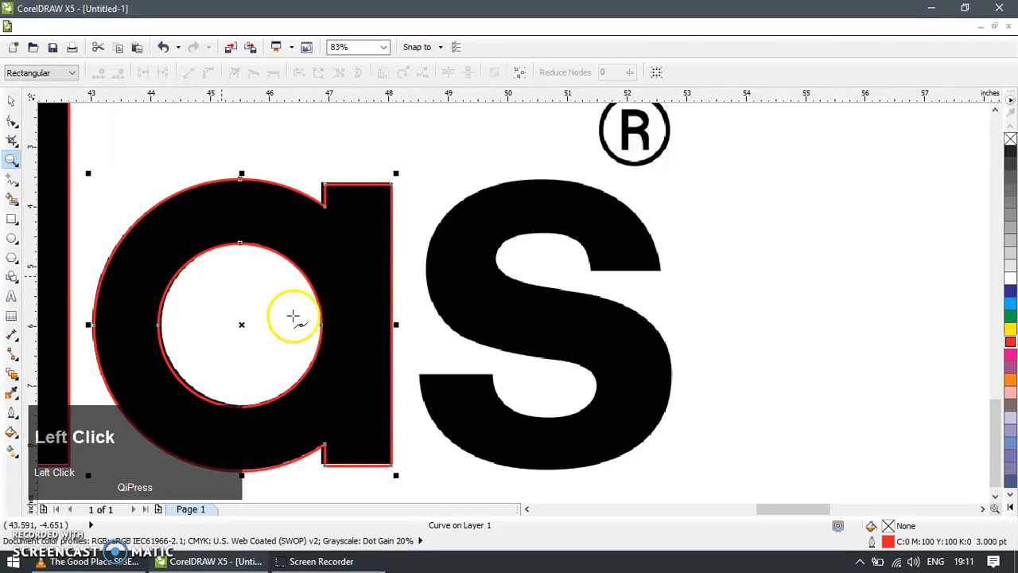
left_click(421, 373)
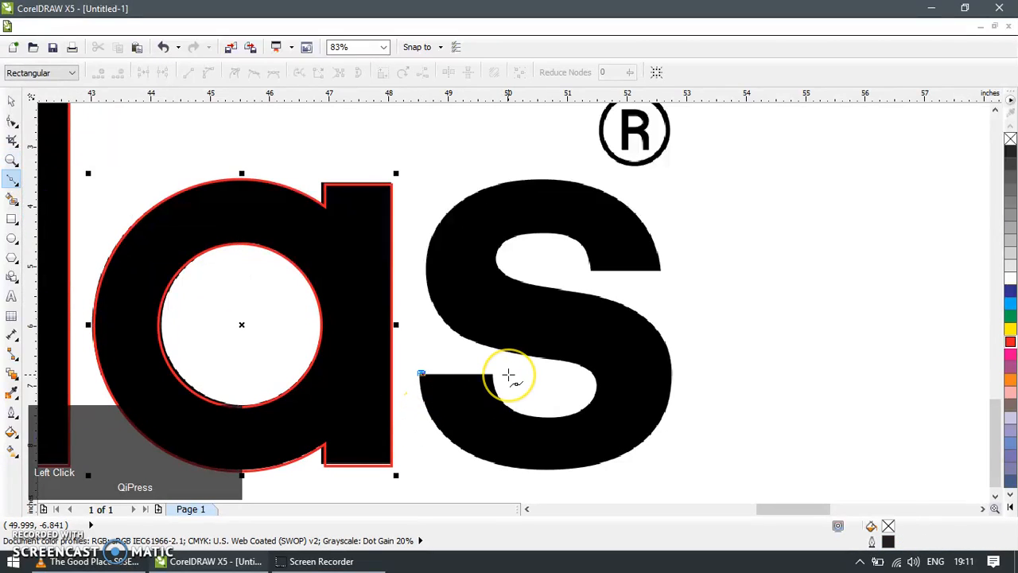
left_click(11, 101)
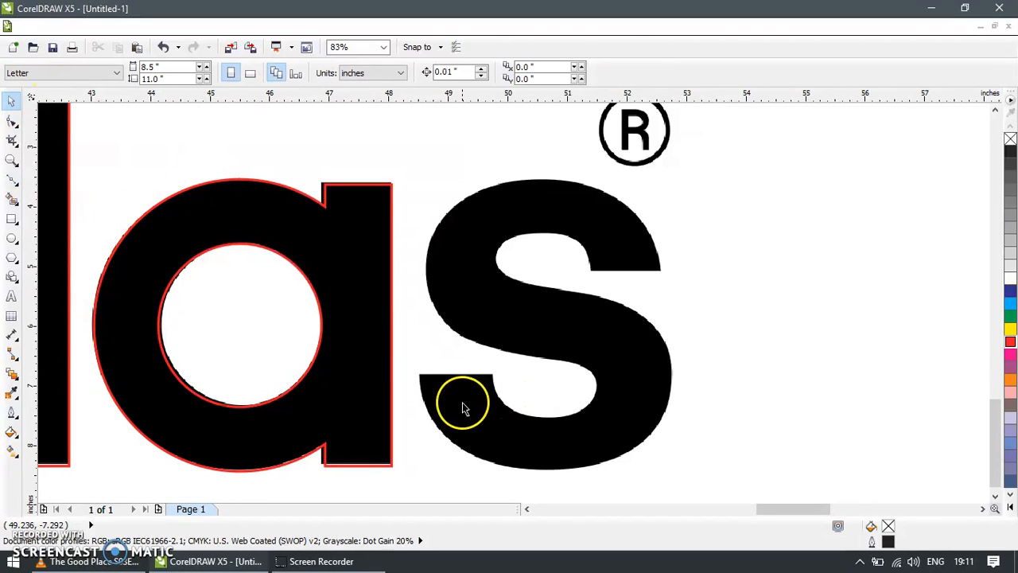
Step: Draw a rectangle about 1.19 by 1.48 in over the lower terminal of the "s" and copy the "a" outline's red 3 pt style onto it
key("F6")
left_click_drag(420, 373, 492, 461)
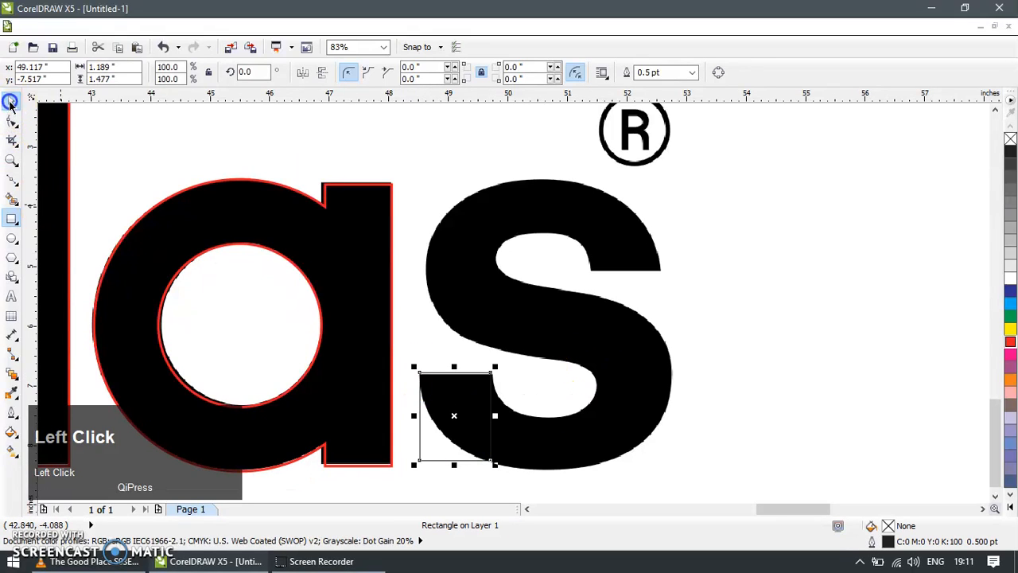
left_click(322, 200)
right_click(322, 200)
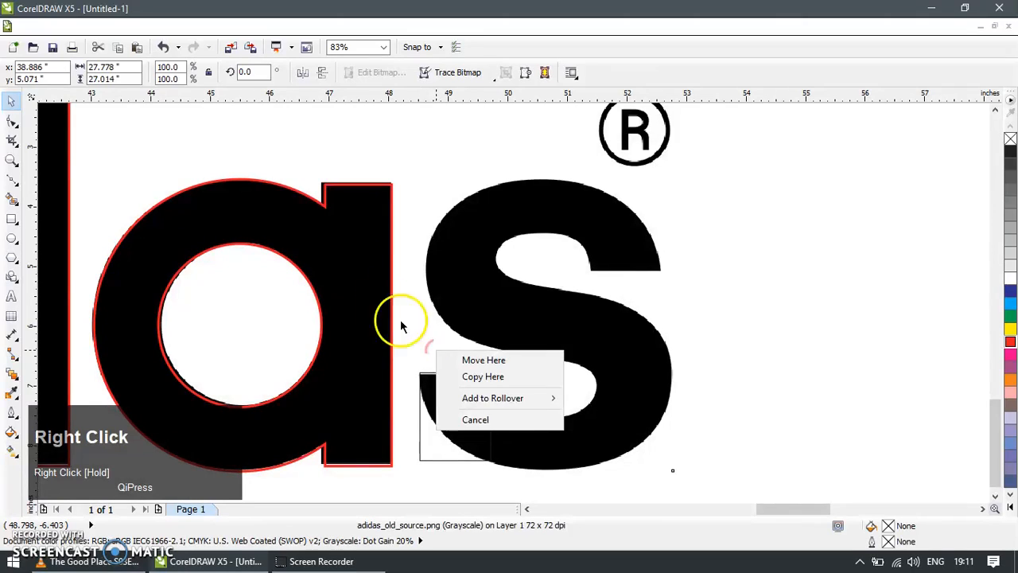
left_click(320, 206)
left_click_drag(321, 204, 451, 377)
left_click(450, 381)
Step: Place a copy of the red rectangle over the upper terminal of the "s"
left_click_drag(454, 422, 627, 229)
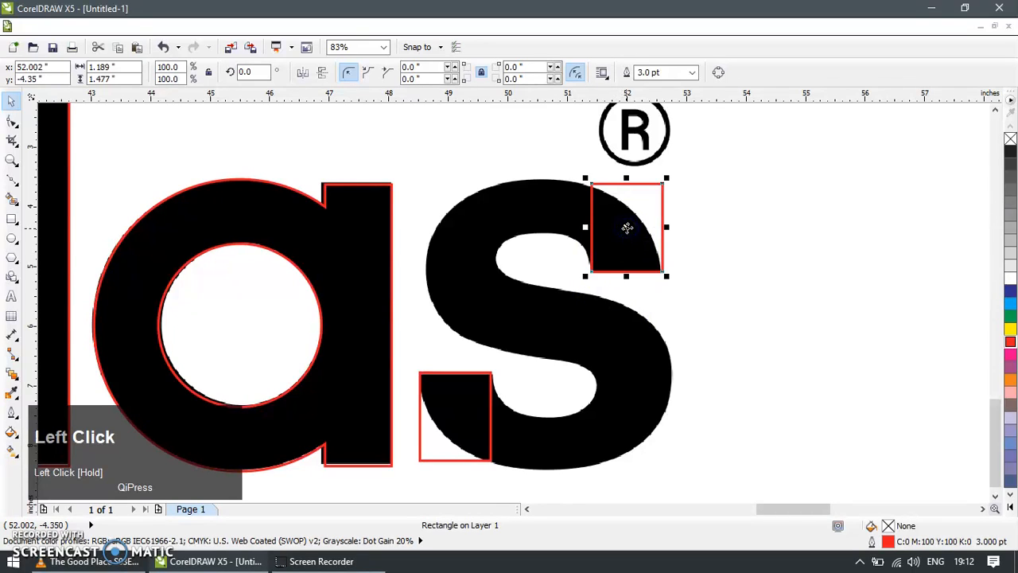
left_click(13, 123)
left_click(14, 125)
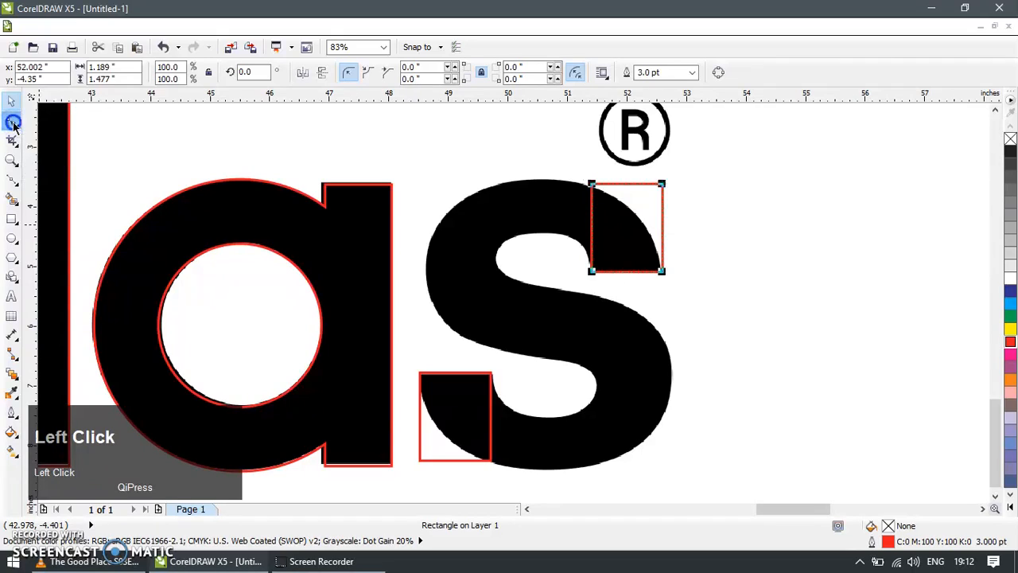
Step: Draw a closed straight-segment Bézier outline roughly around the "s", running its ends into both terminal rectangles
left_click(7, 184)
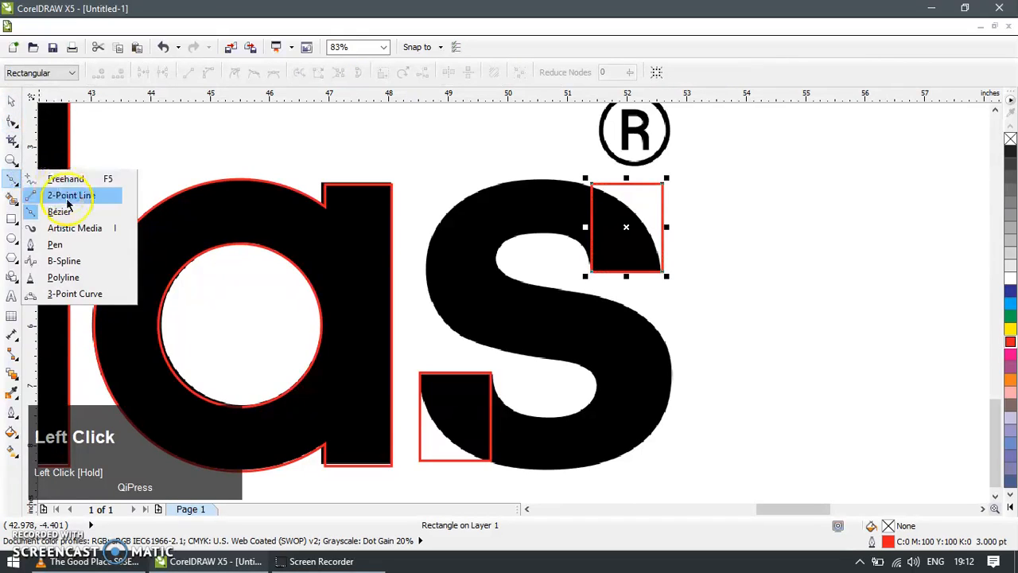
left_click(328, 11)
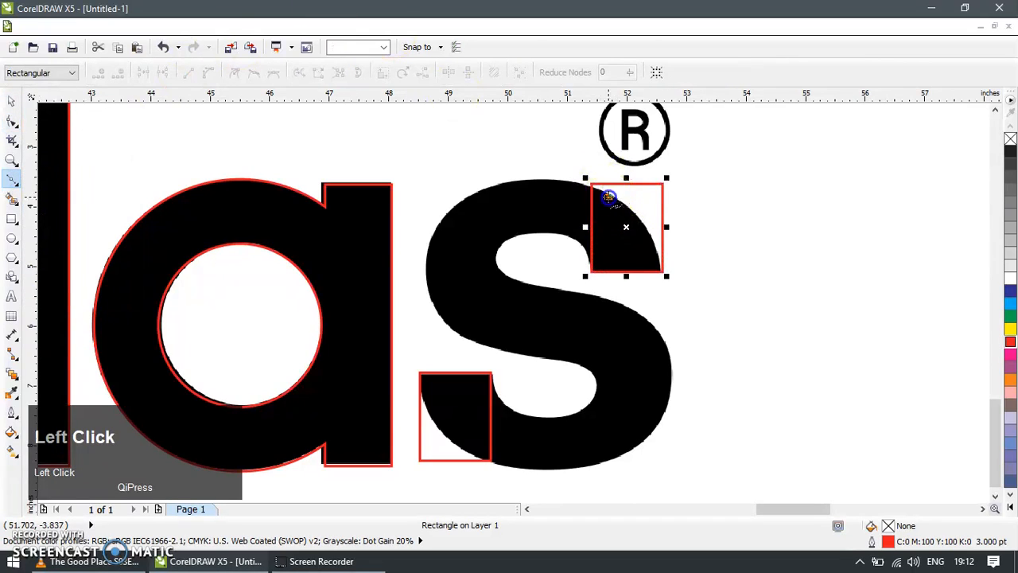
left_click(423, 262)
left_click(540, 357)
left_click(595, 391)
left_click(552, 420)
left_click(474, 395)
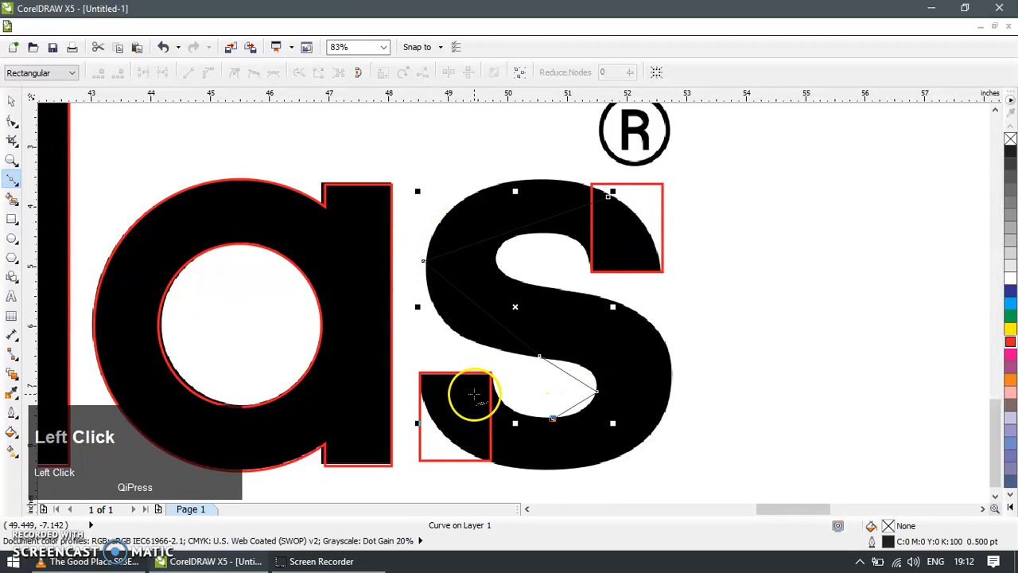
left_click(548, 471)
left_click(672, 377)
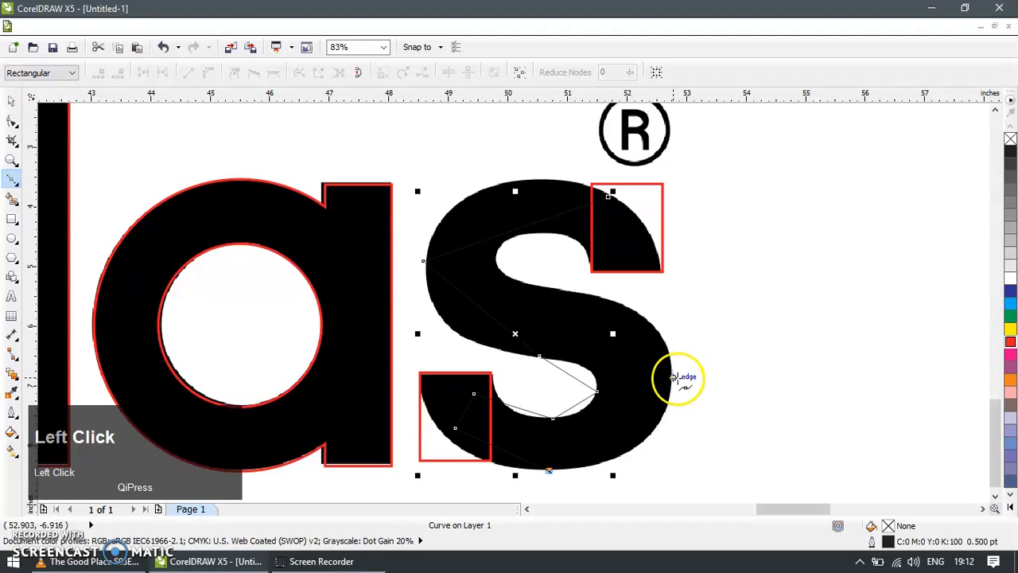
left_click(498, 264)
left_click(544, 233)
left_click(607, 248)
left_click(632, 221)
left_click(609, 198)
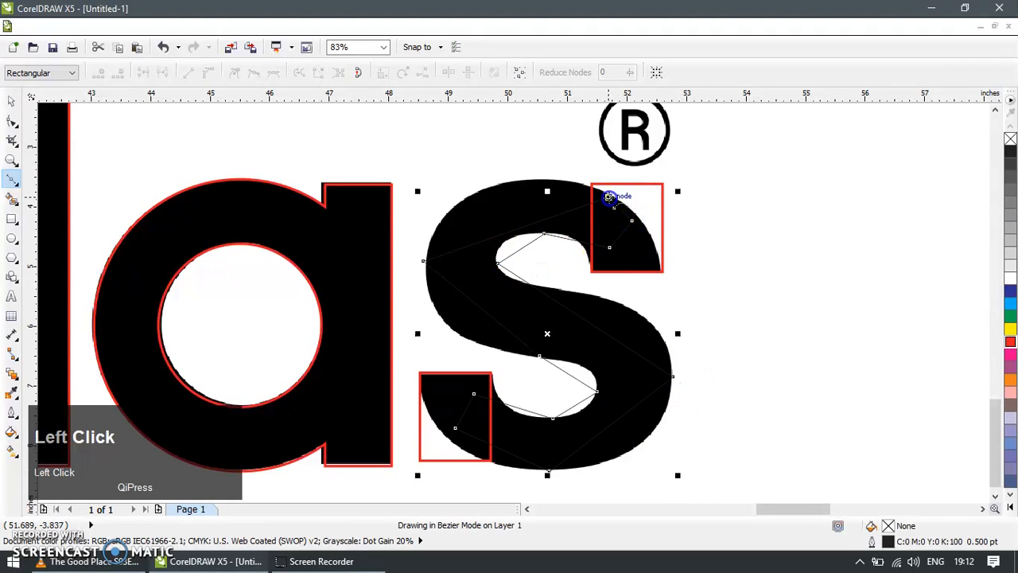
Step: Copy the red 3 pt outline style from the "a" onto the rough "s" curve
left_click(11, 100)
left_click(332, 203)
left_click_drag(334, 199, 536, 241)
left_click(535, 239)
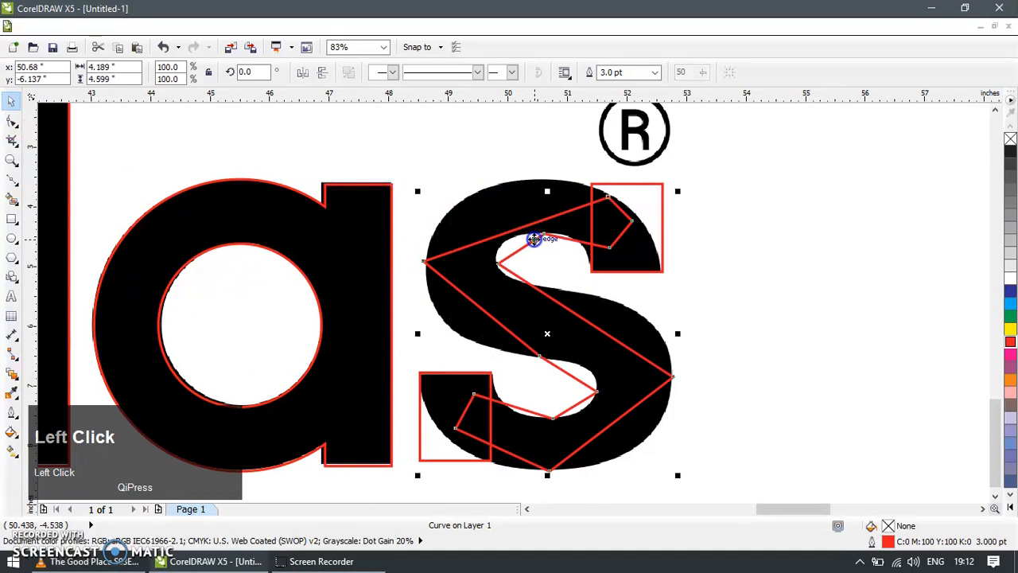
Step: Move the rough curve's uppermost node onto the top of the "s" arch
key("F11")
key("Escape")
key("F10")
left_click_drag(610, 204, 533, 184)
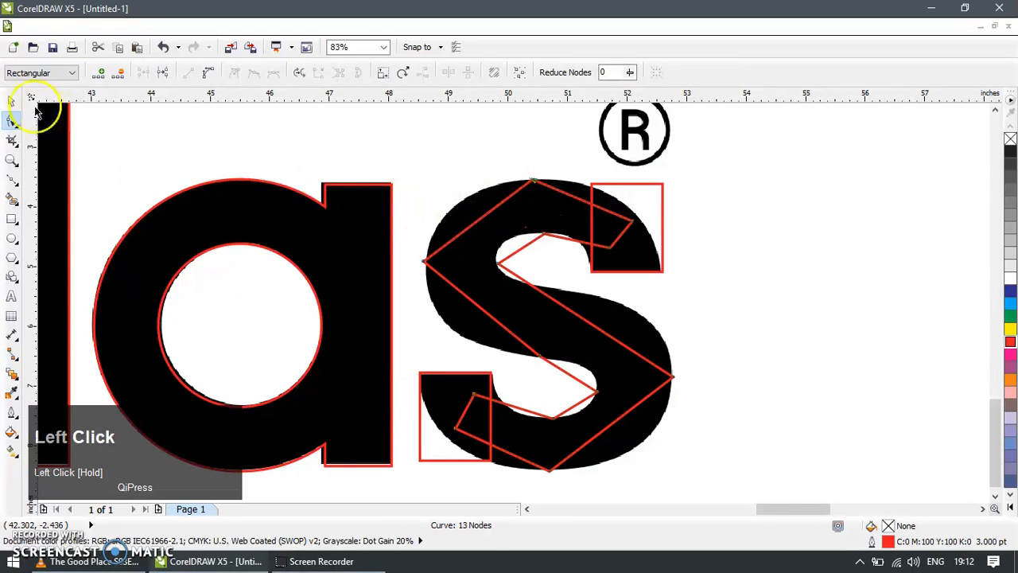
Step: Weld the rough "s" curve and both terminal rectangles into one shape
left_click(9, 102)
left_click(484, 376, "shift")
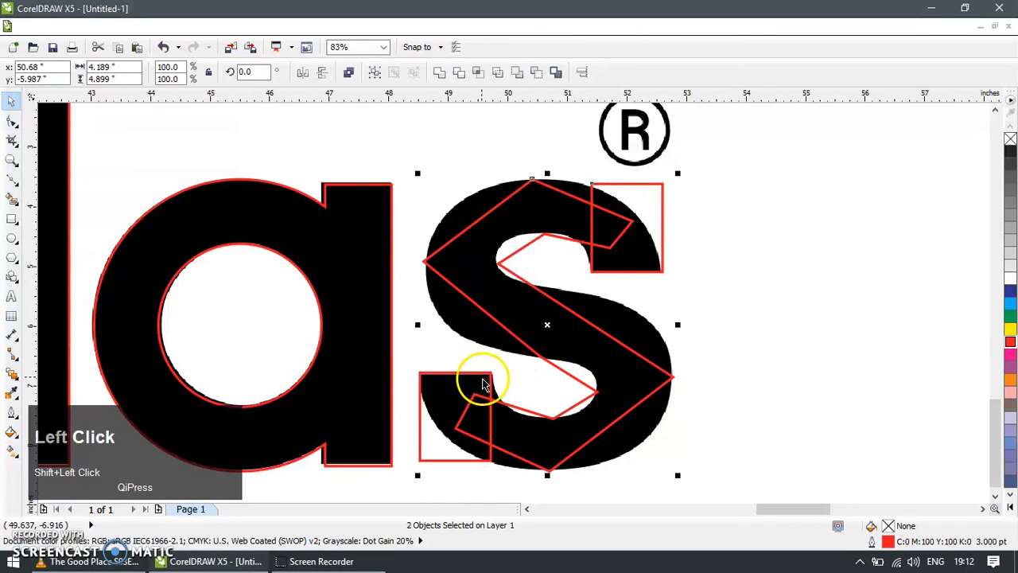
left_click(440, 72)
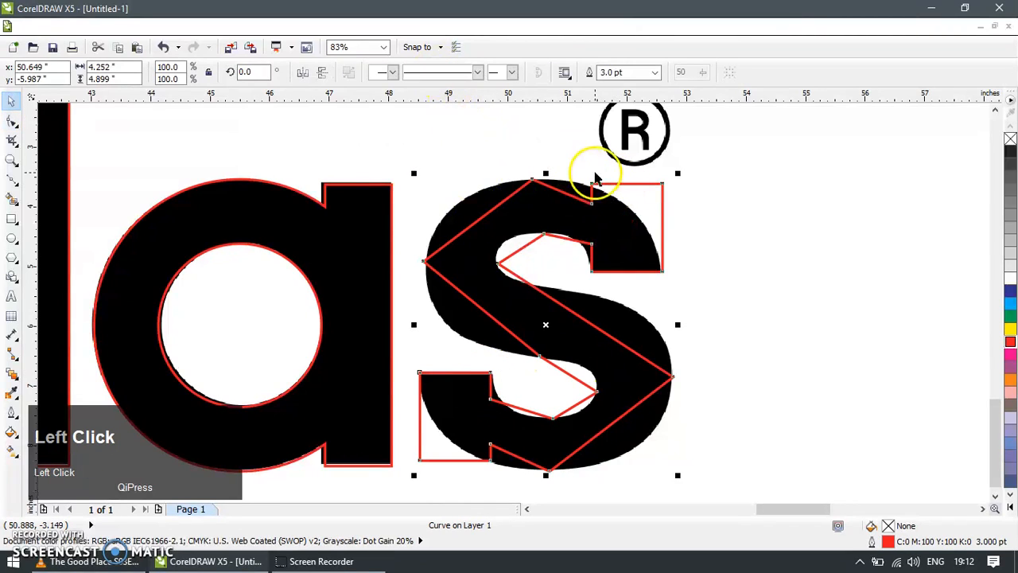
Step: Delete the surplus junction and outer corner nodes above the upper terminal of the welded "s"
key("F10")
left_click_drag(580, 167, 628, 200)
key("Delete")
left_click_drag(681, 164, 639, 210)
key("Delete")
left_click_drag(510, 210, 552, 177)
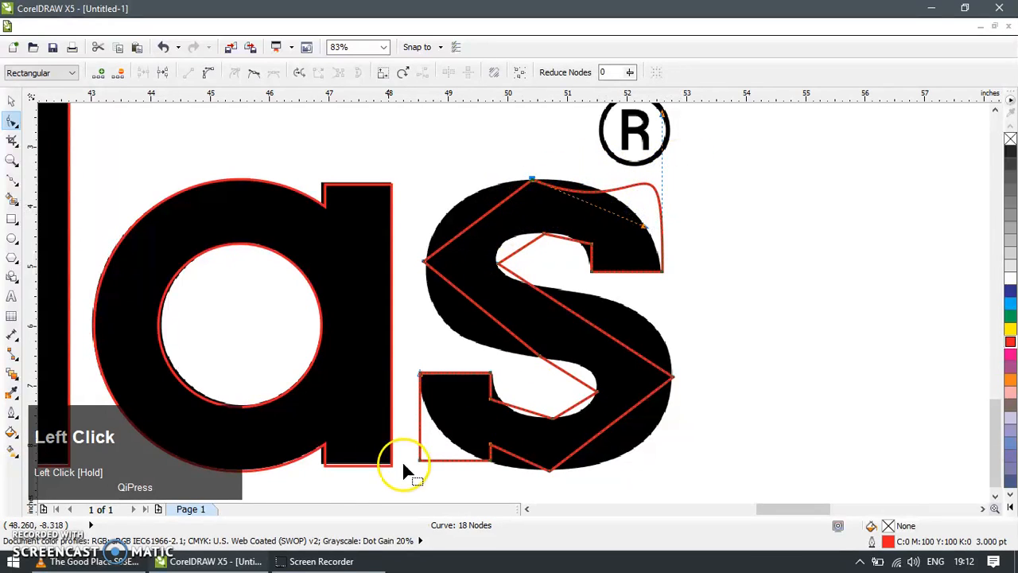
Step: Delete the surplus nodes around the lower terminal and convert all segments of the "s" outline to curves
left_click_drag(514, 446, 517, 450)
key("Delete")
left_click_drag(481, 418, 511, 392)
key("Delete")
key("ctrl+a")
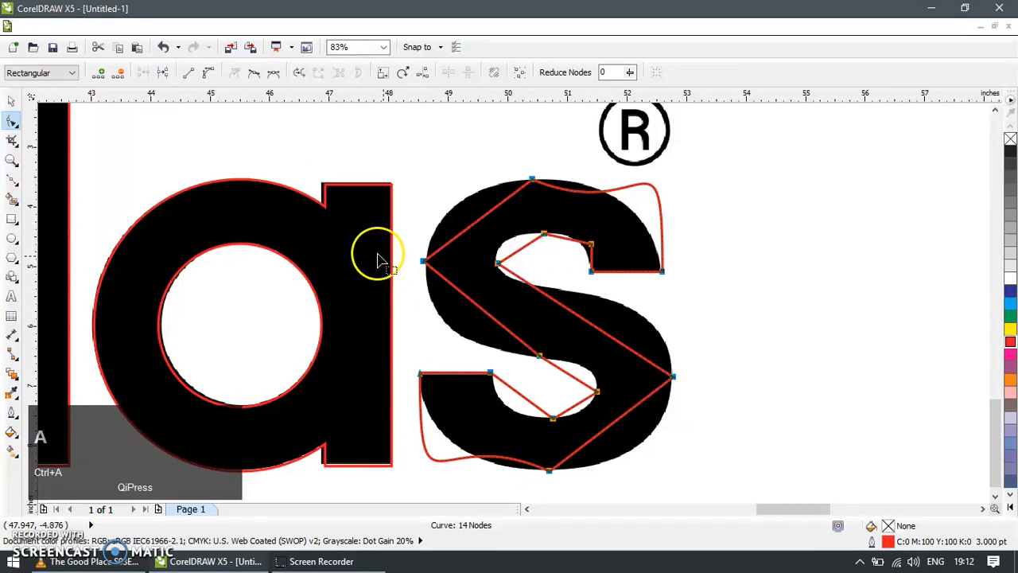
left_click(206, 73)
Step: Make the top node of the "s" symmetrical, level its handles, and fit the outer arc down to the upper terminal
left_click_drag(564, 193, 565, 197)
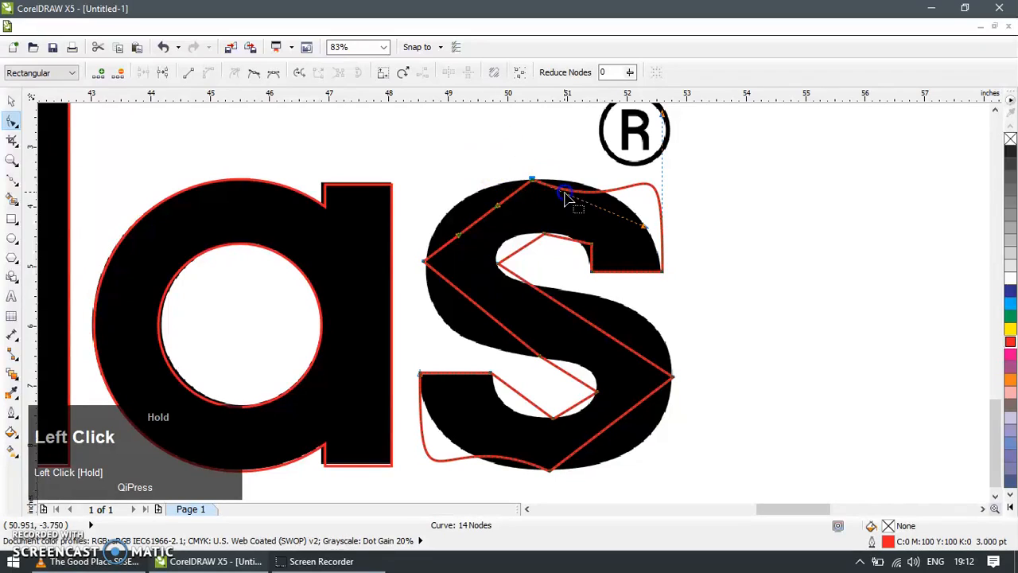
left_click(272, 74)
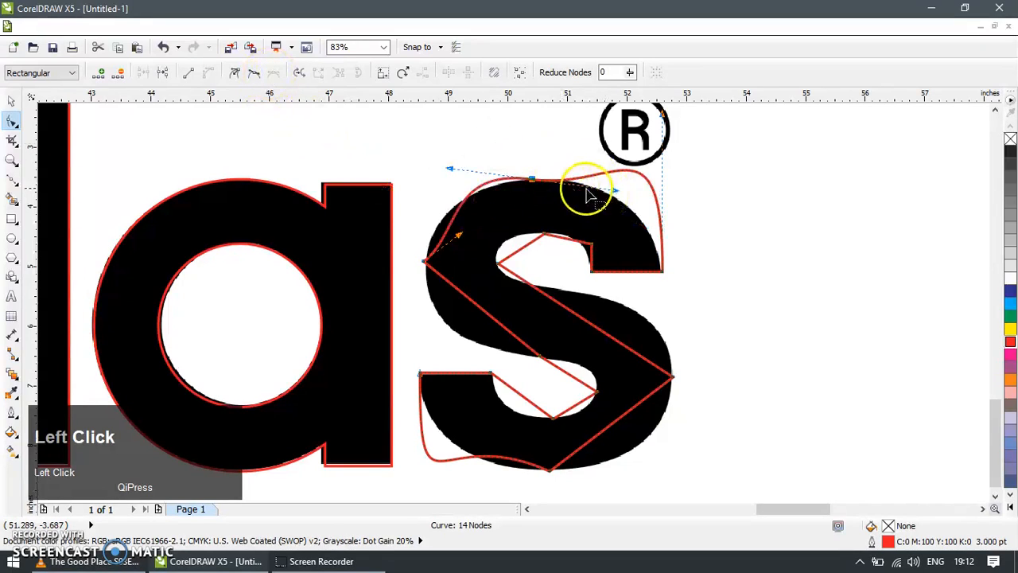
mouse_move(615, 190)
left_mouse_down()
mouse_move(623, 168)
mouse_move(621, 179)
left_mouse_up()
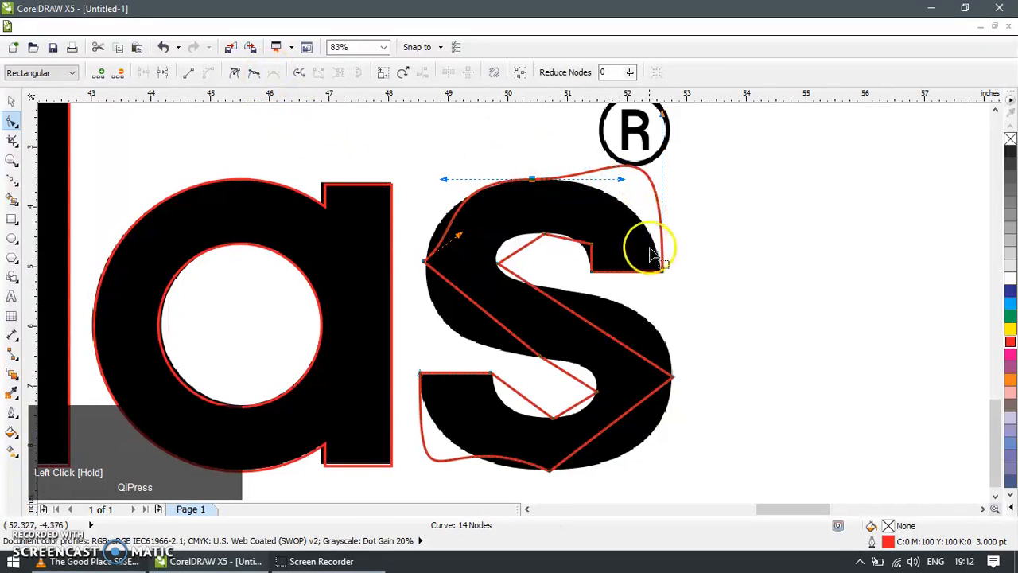
left_click_drag(650, 288, 669, 280)
left_click_drag(661, 167, 649, 215)
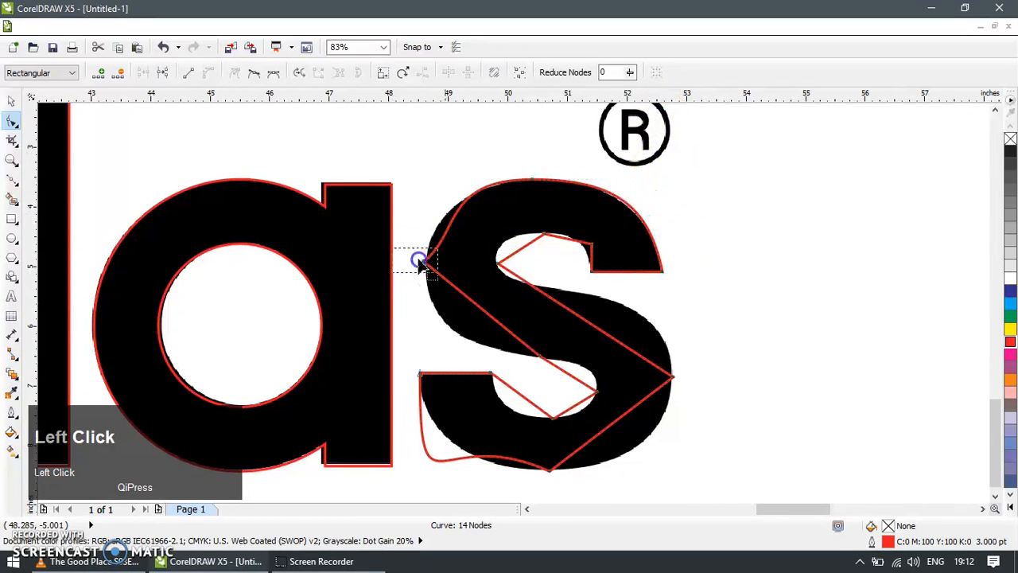
Step: Make the outer left node of the "s" symmetrical and adjust it and the top handle to fit the upper-left curve
left_click(273, 73)
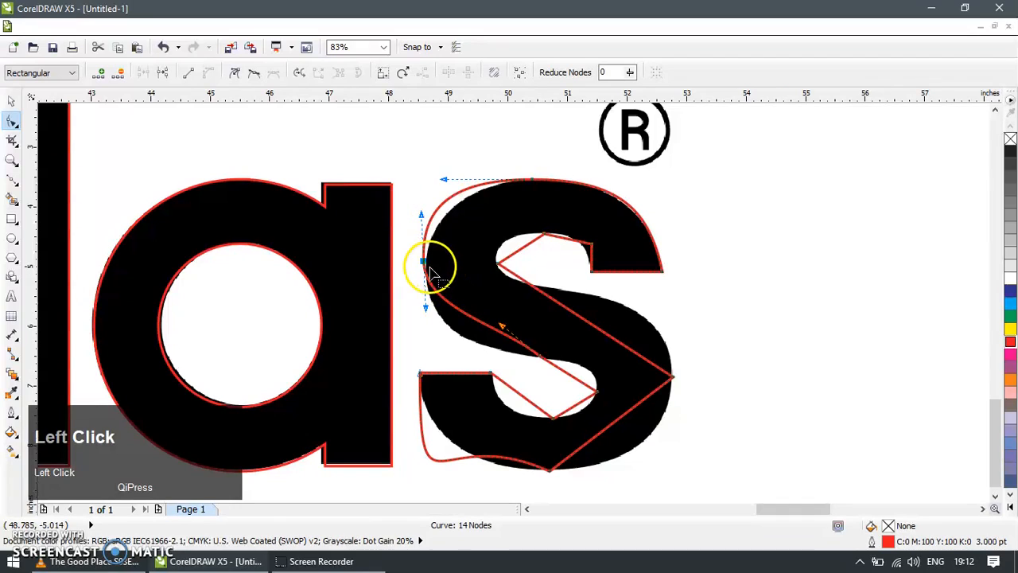
left_click_drag(434, 274, 432, 273)
mouse_move(456, 182)
left_mouse_down()
mouse_move(484, 197)
mouse_move(455, 181)
left_mouse_up()
key("ctrl+z")
left_click(446, 183, "alt")
key("ctrl+z")
left_click(444, 180, "ctrl")
Step: Delete the surplus node inside the upper terminal and make the top node of the upper inner opening symmetrical
left_click(573, 171)
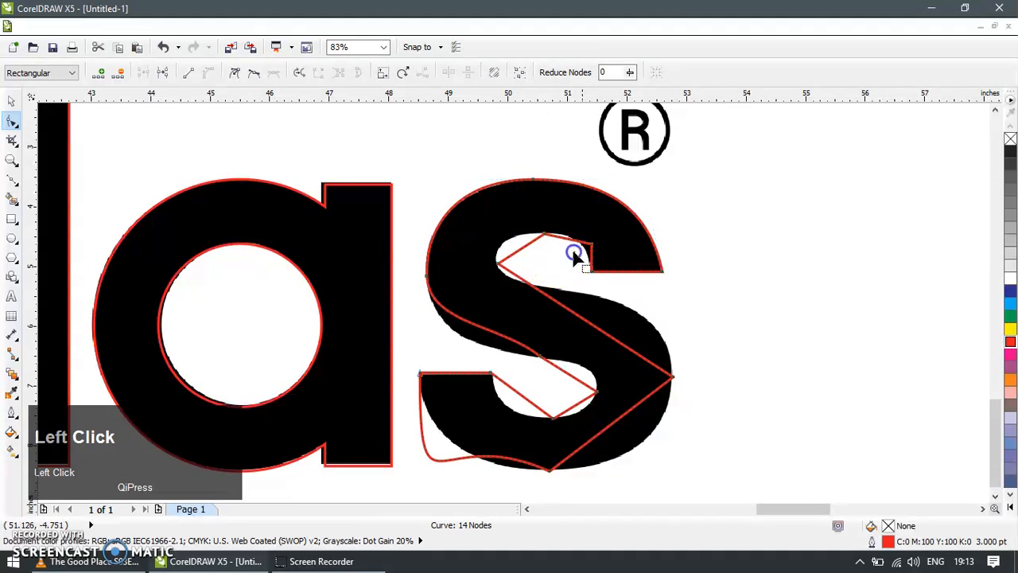
key("Delete")
key("z")
left_click_drag(415, 206, 732, 344)
key("F10")
left_click(407, 234)
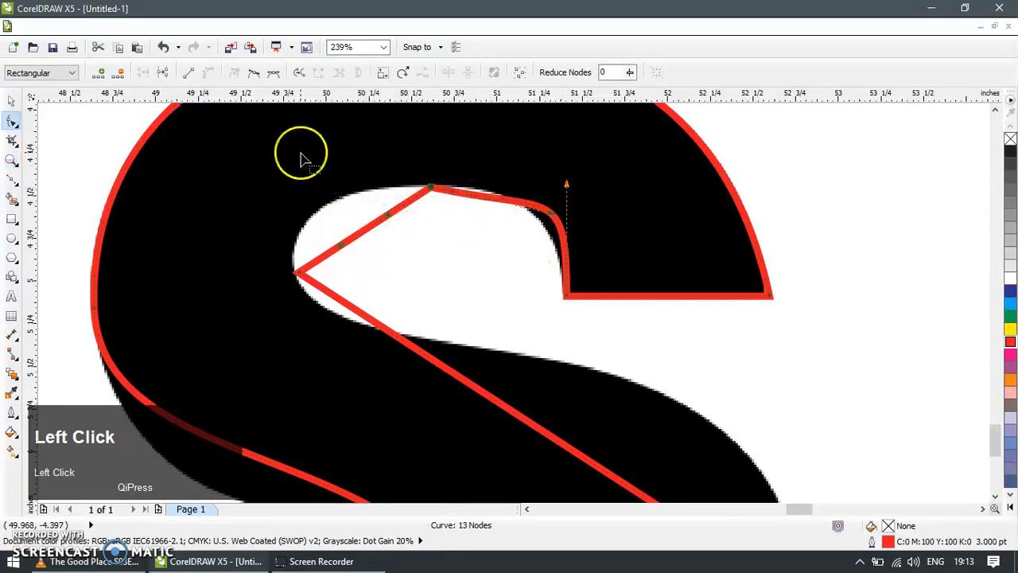
left_click(274, 74)
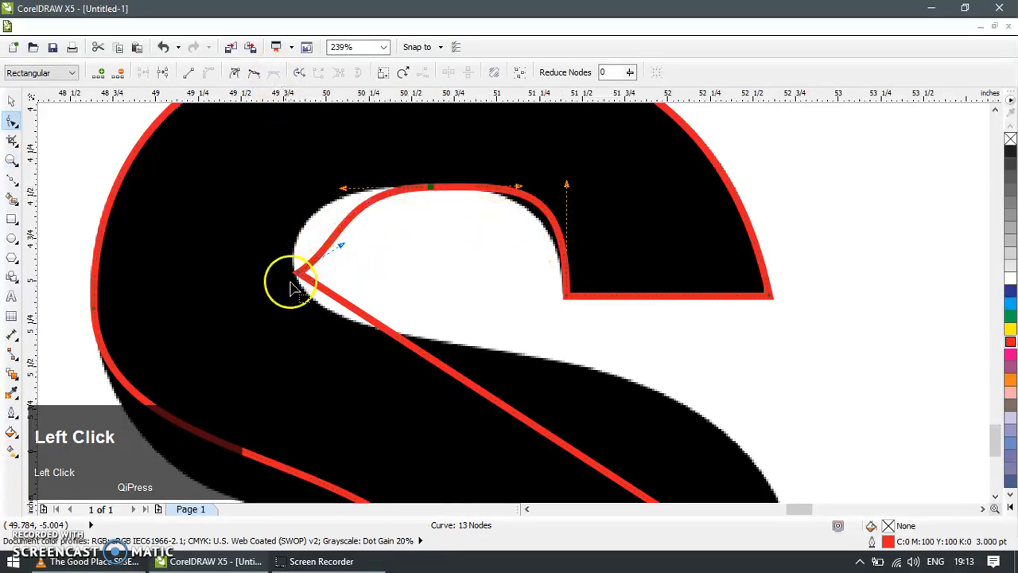
Step: Make the left node of the upper inner opening symmetrical and adjust the node and handles to fit the opening's curve
left_click(273, 74)
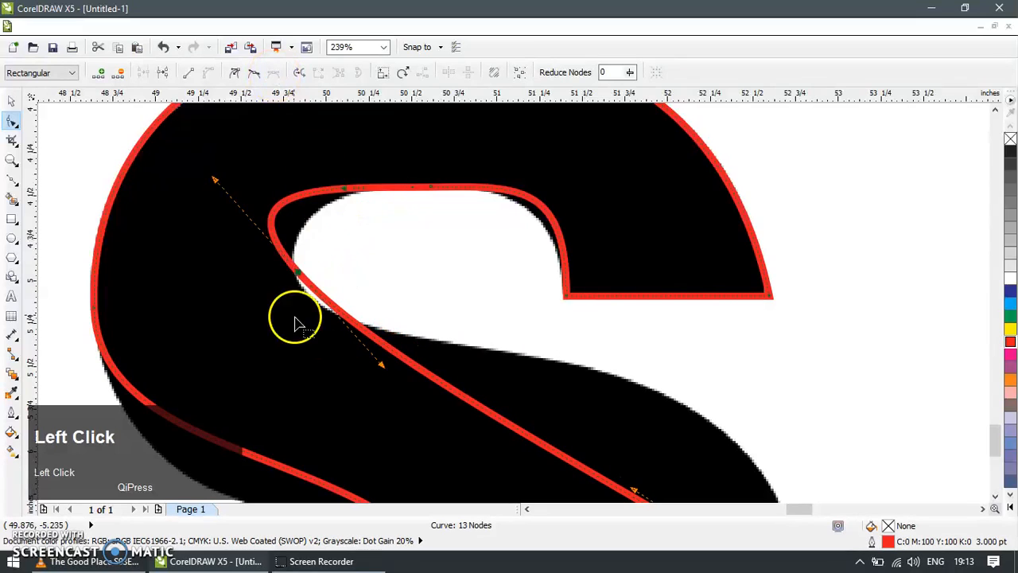
left_click_drag(216, 181, 298, 195)
left_click_drag(299, 273, 292, 262)
left_click_drag(292, 185, 296, 208)
left_click_drag(405, 227, 475, 182)
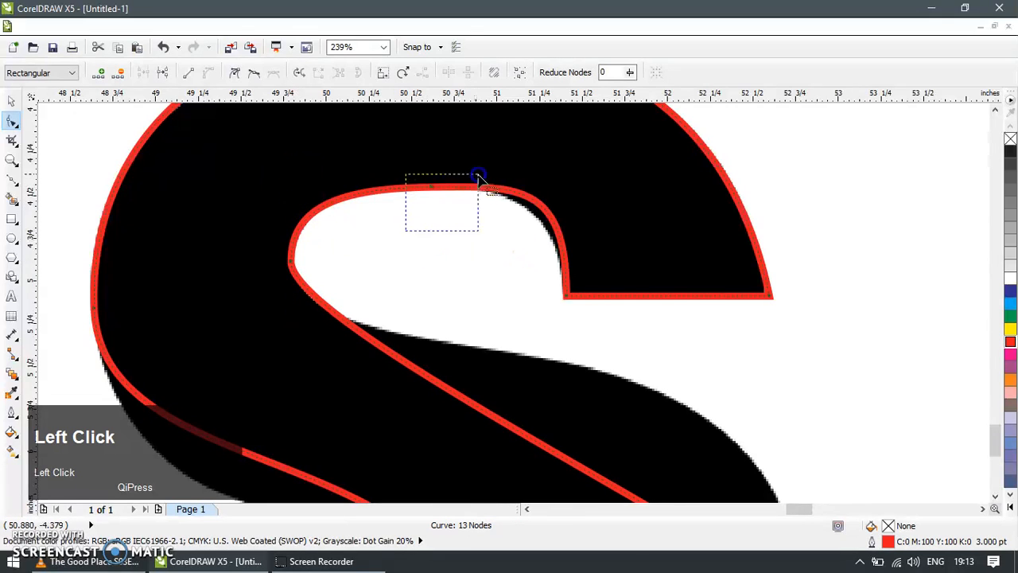
left_click_drag(567, 189, 567, 220)
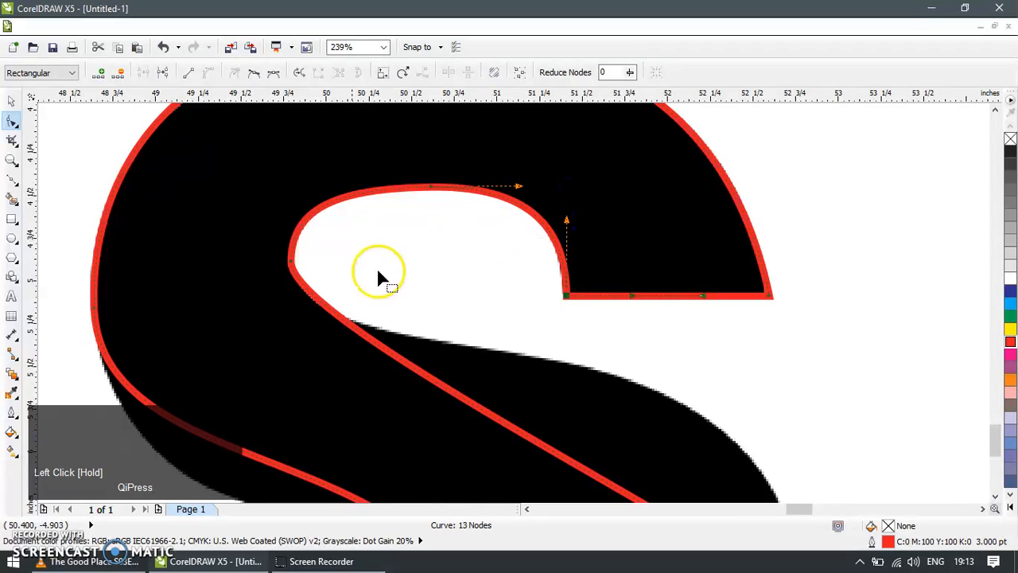
Step: Make the far-right node of the "s" symmetrical and align its handles vertically along the outer edge
scroll(381, 273, "down", 4)
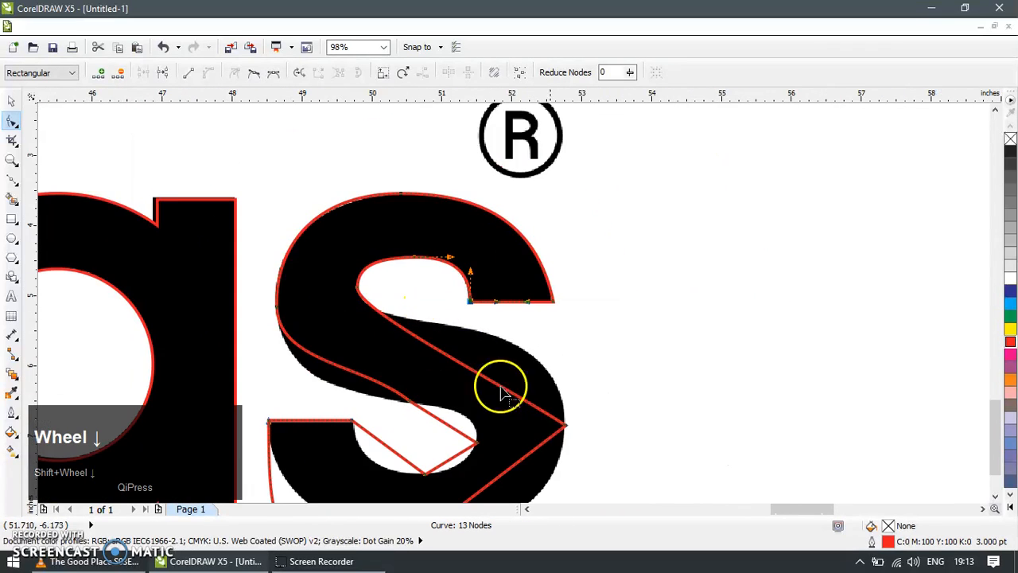
left_click(560, 432)
left_click(274, 74)
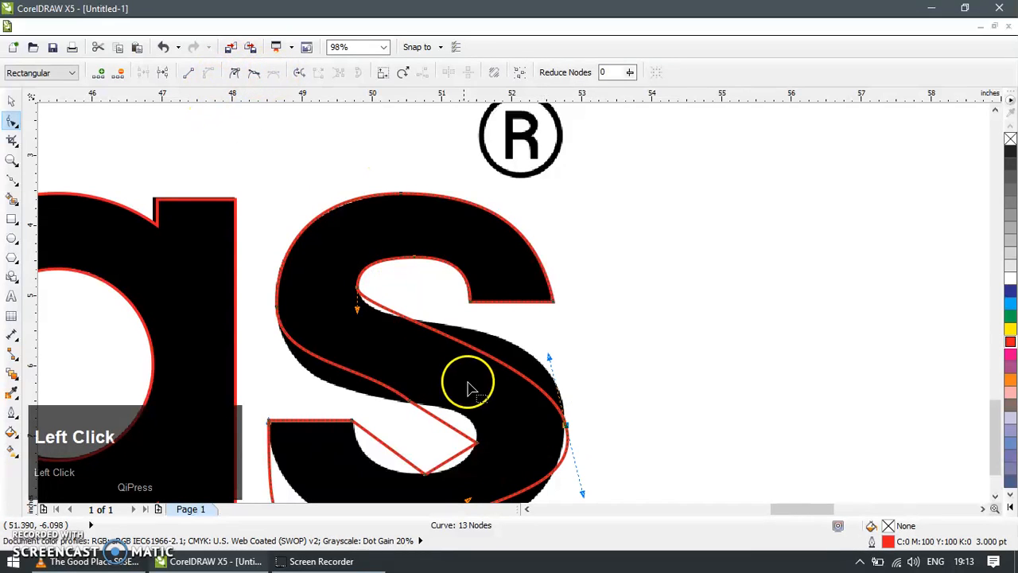
left_click_drag(543, 436, 583, 402)
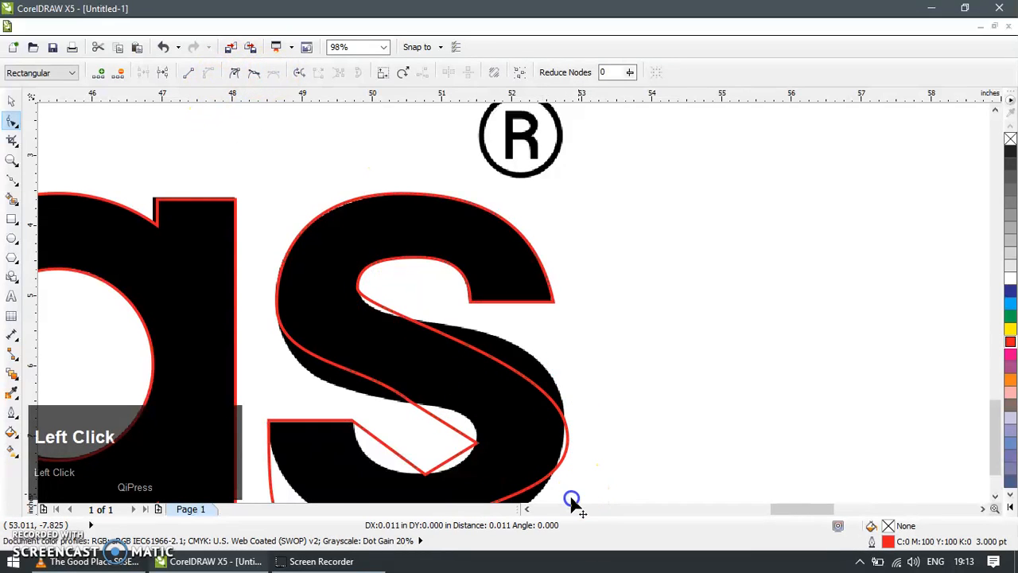
left_click_drag(584, 495, 564, 476)
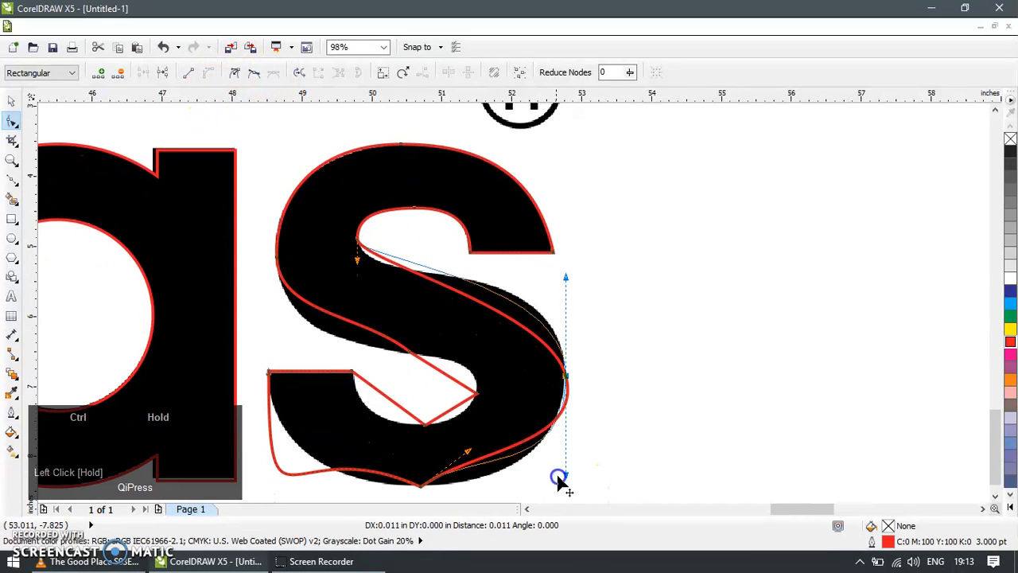
left_click(566, 376)
mouse_move(356, 263)
left_mouse_down()
mouse_move(360, 286)
mouse_move(359, 272)
left_mouse_up()
key("ctrl+z")
key("ctrl+z")
left_click(356, 269)
key("ctrl+z")
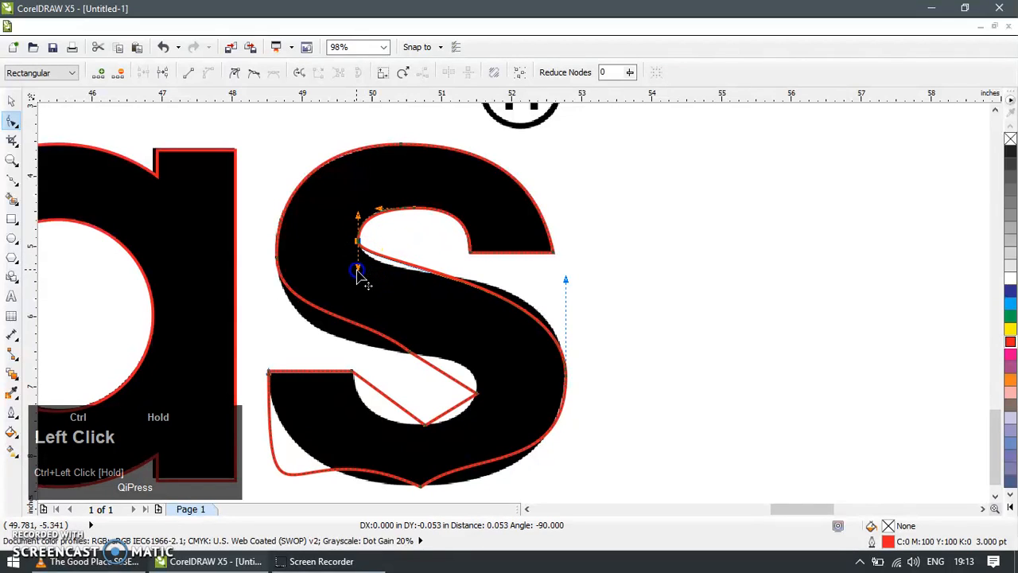
Step: Make the left node of the upper inner opening smooth and lengthen its lower and the far-right node's upper handles to fit the diagonal stroke
left_click(254, 73)
left_click(349, 263)
left_click_drag(358, 269, 358, 282)
left_click_drag(565, 280, 565, 250)
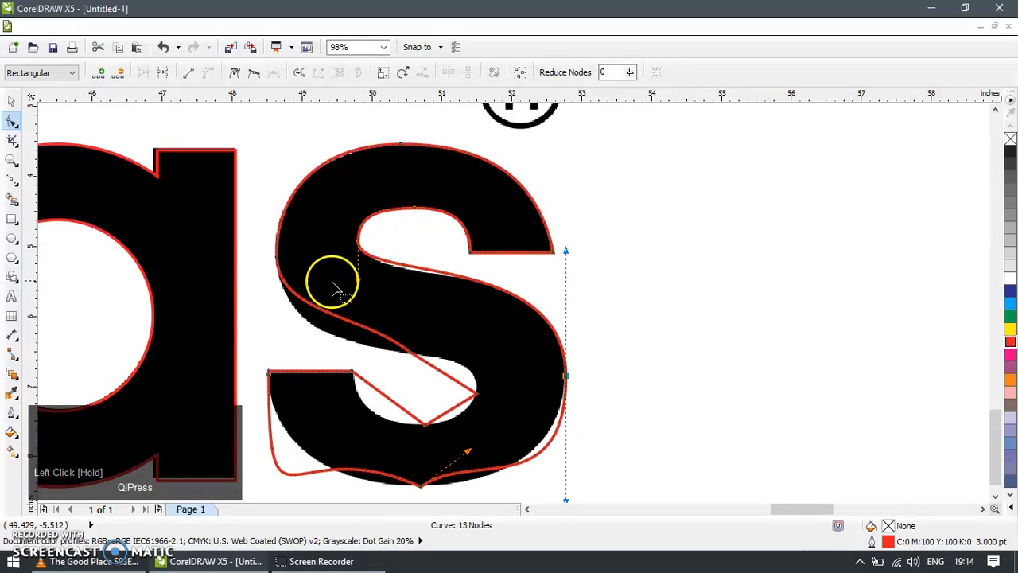
left_click_drag(359, 281, 358, 292)
Step: Make the far-right node smooth and the bottom node symmetrical, and adjust their handles to fit the lower-right curve of the "s"
left_click(607, 348)
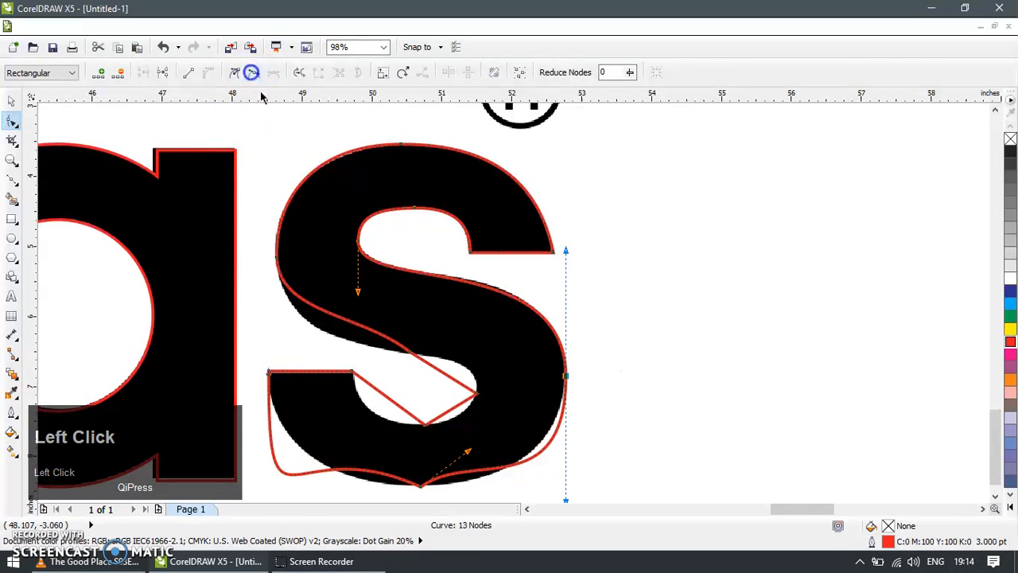
left_click_drag(395, 491, 459, 467)
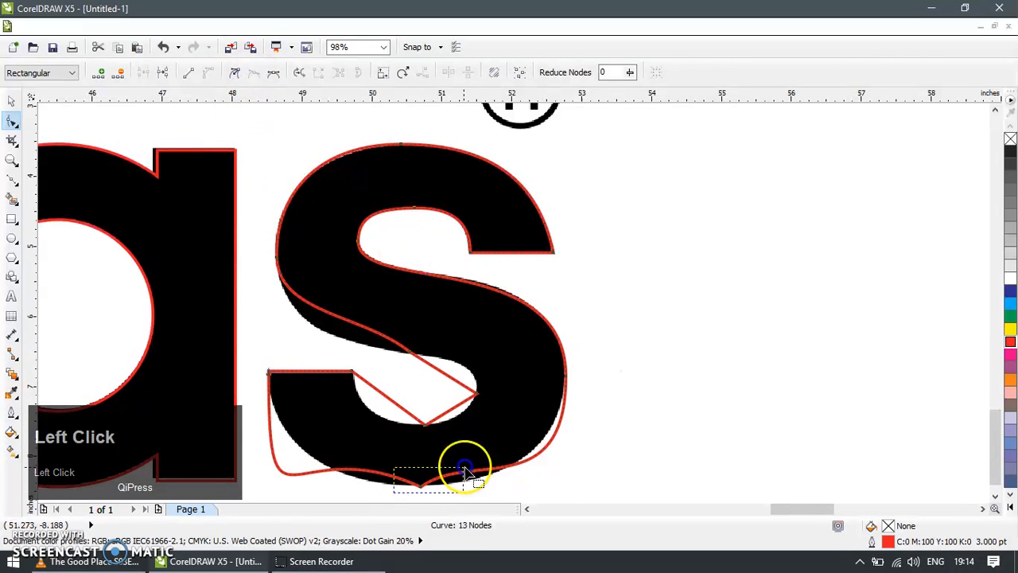
left_click(274, 73)
left_click_drag(525, 503, 476, 488)
left_click_drag(566, 507, 566, 452)
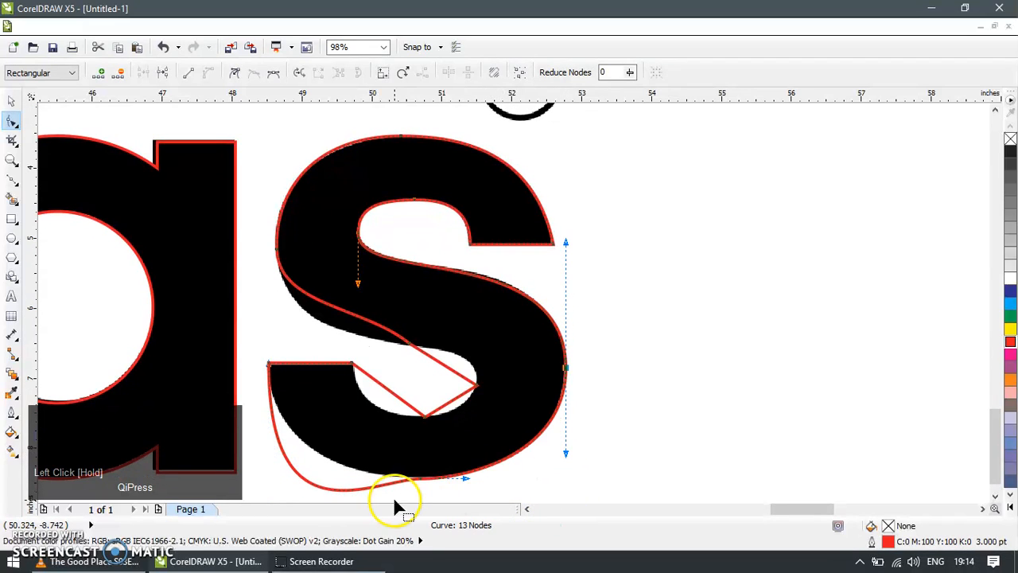
Step: Adjust the lower handle of the node at the tail's outer corner to fit the lower-left outer curve of the "s"
scroll(273, 409, "right", 2)
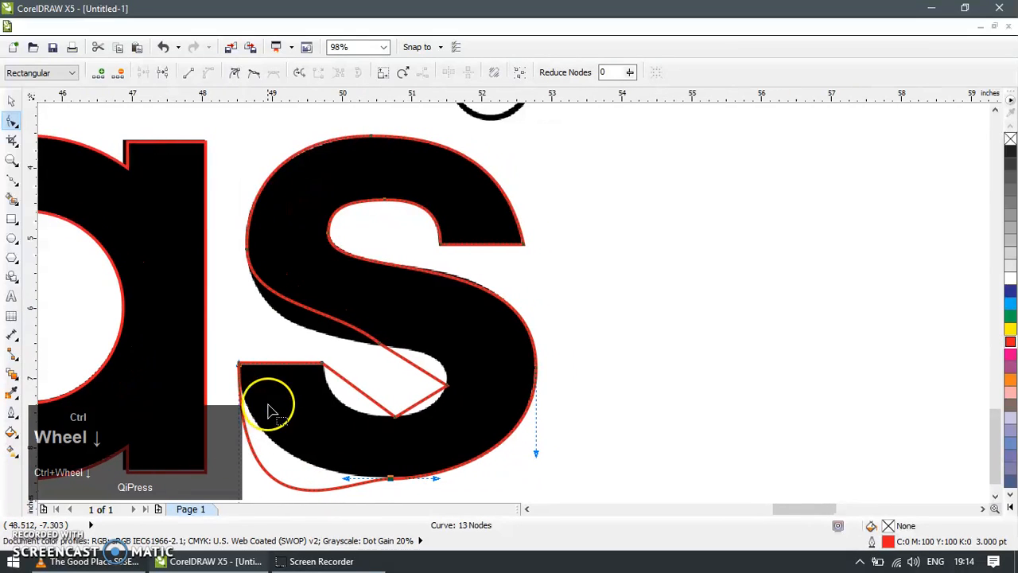
scroll(253, 477, "down", 1)
left_click_drag(254, 482, 258, 446)
scroll(305, 452, "left", 2)
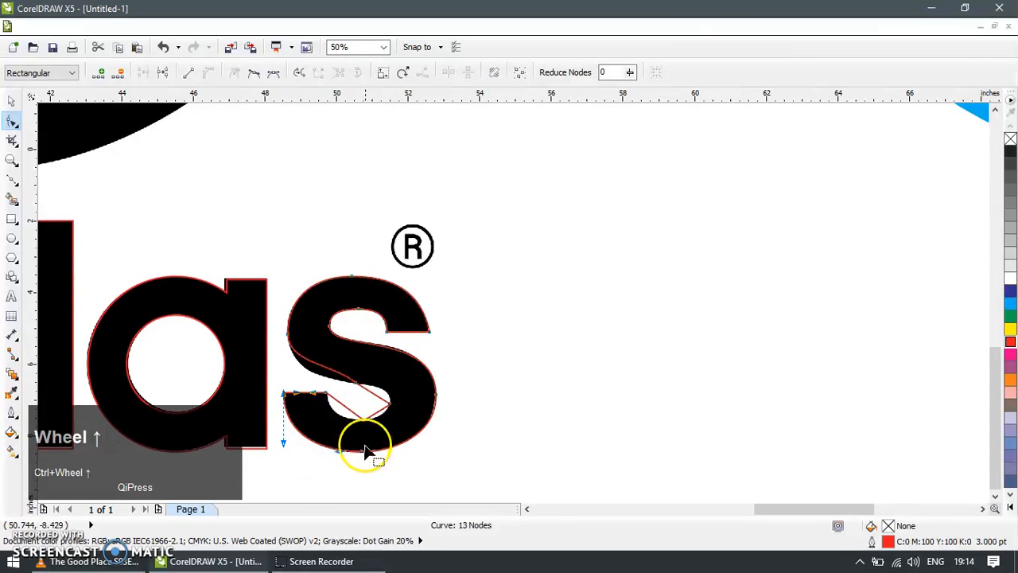
Step: Make the bottom node of the lower inner opening a smooth curve node and adjust the handles along the opening's left side
key("z")
left_click_drag(267, 335, 496, 463)
scroll(268, 354, "up", 2)
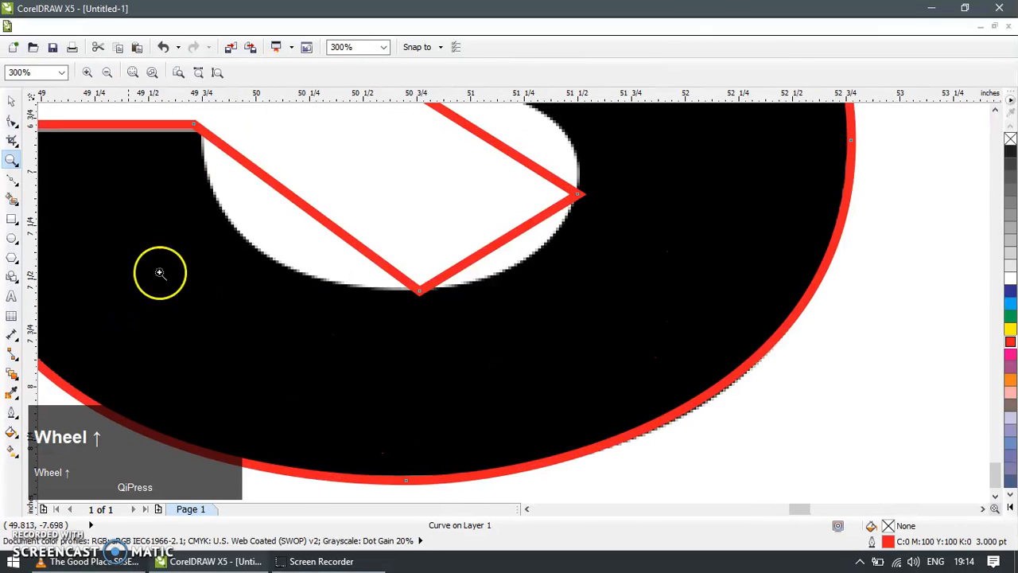
left_click(277, 237)
scroll(398, 311, "right", 1)
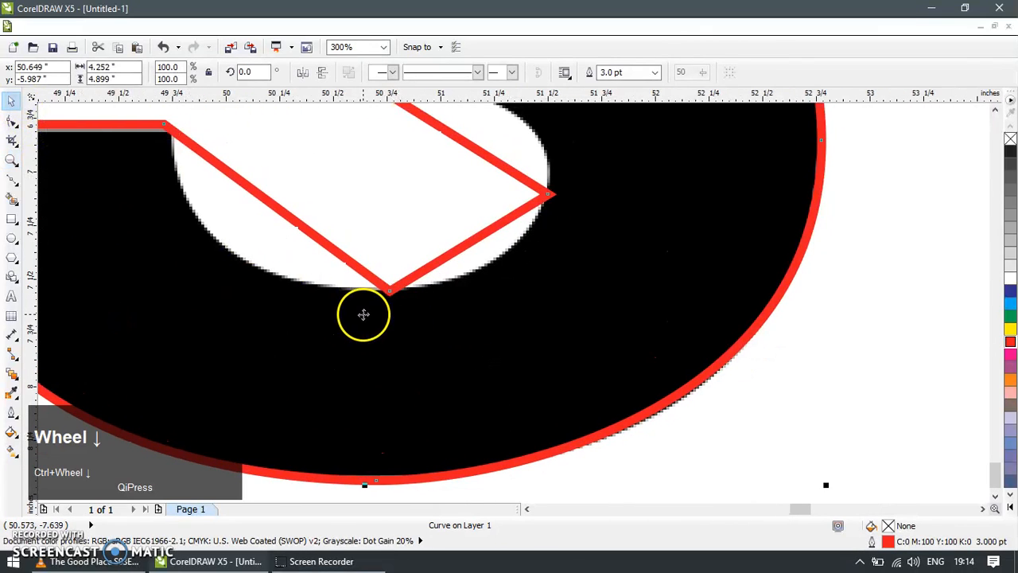
scroll(363, 314, "down", 2)
key("F10")
left_click(345, 325)
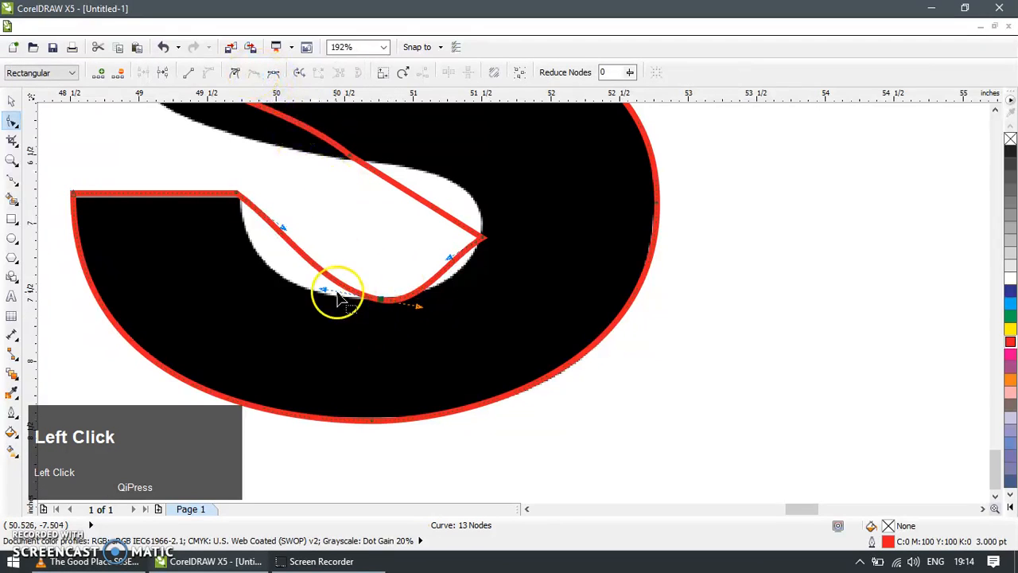
left_click_drag(324, 289, 308, 297)
left_click_drag(284, 227, 248, 275)
Step: Adjust the handles around the right node of the lower inner opening to fit its rounded right end
left_click_drag(443, 247, 485, 226)
left_click_drag(492, 262, 485, 272)
left_click_drag(366, 320, 436, 271)
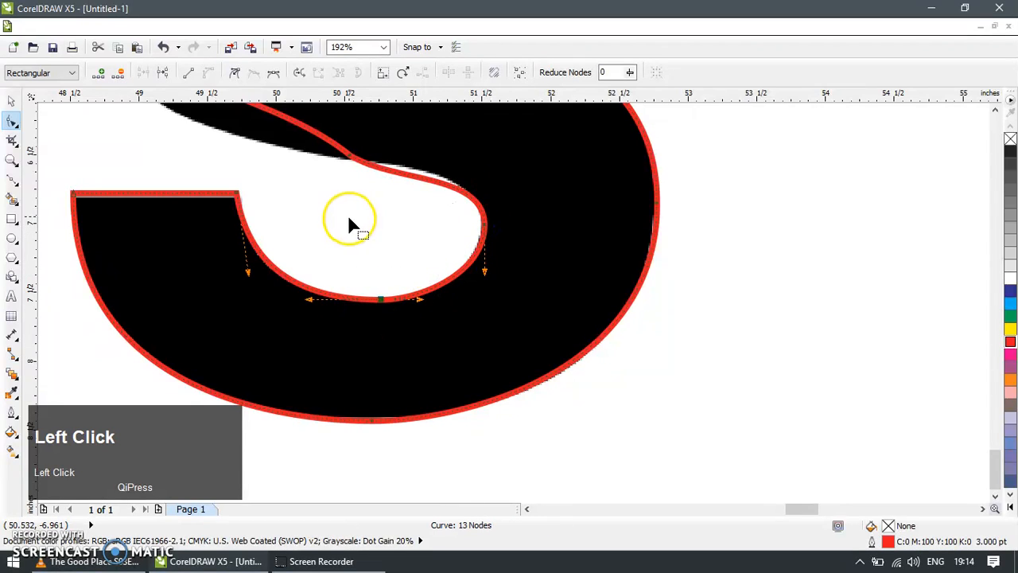
Step: Delete the extra node on the lower edge of the diagonal stroke of the "s"
scroll(389, 212, "right", 3)
scroll(273, 199, "down", 2)
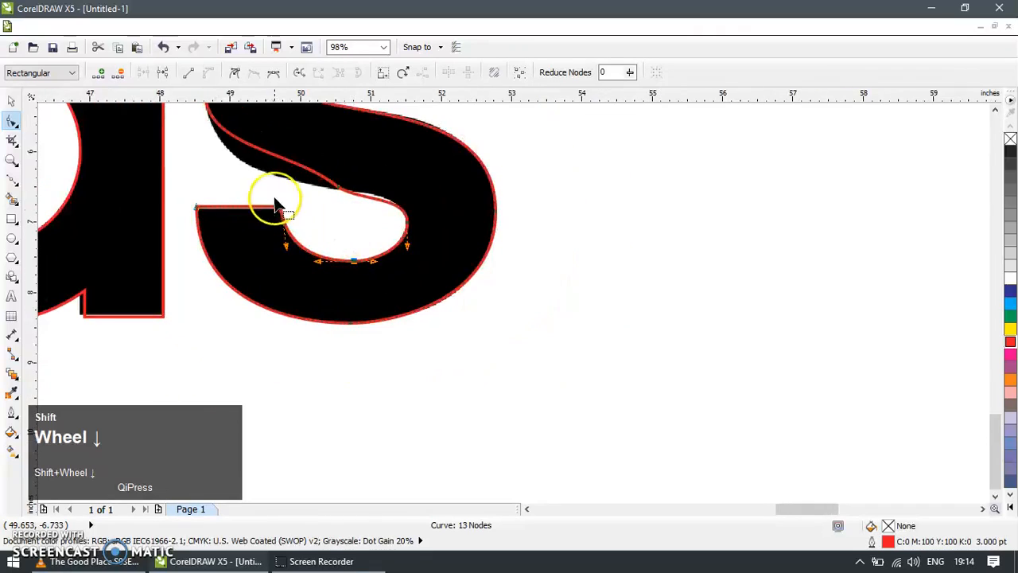
scroll(268, 170, "down", 1)
key("z")
left_click_drag(224, 125, 412, 229)
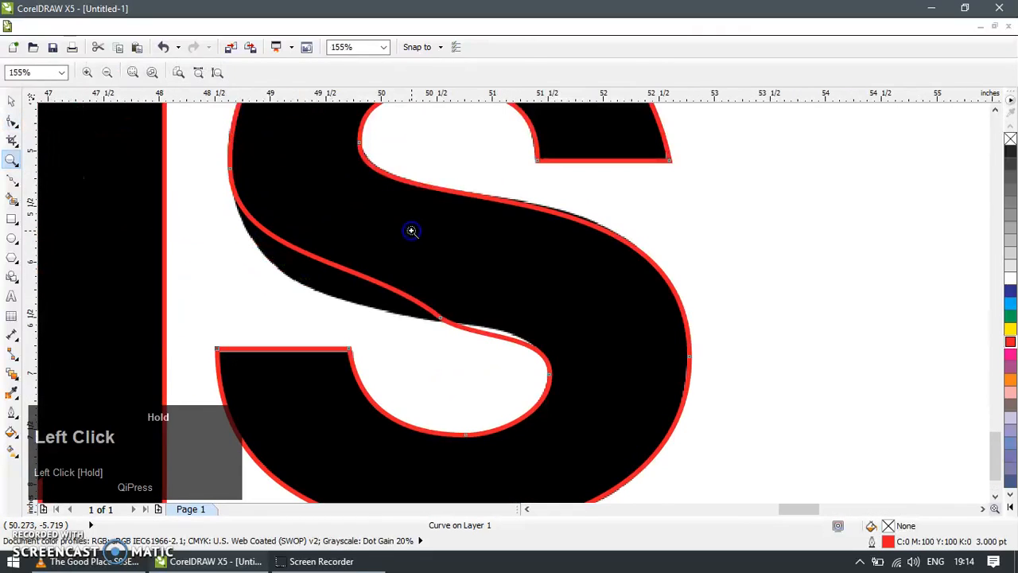
key("F10")
left_click_drag(466, 255, 415, 331)
key("Delete")
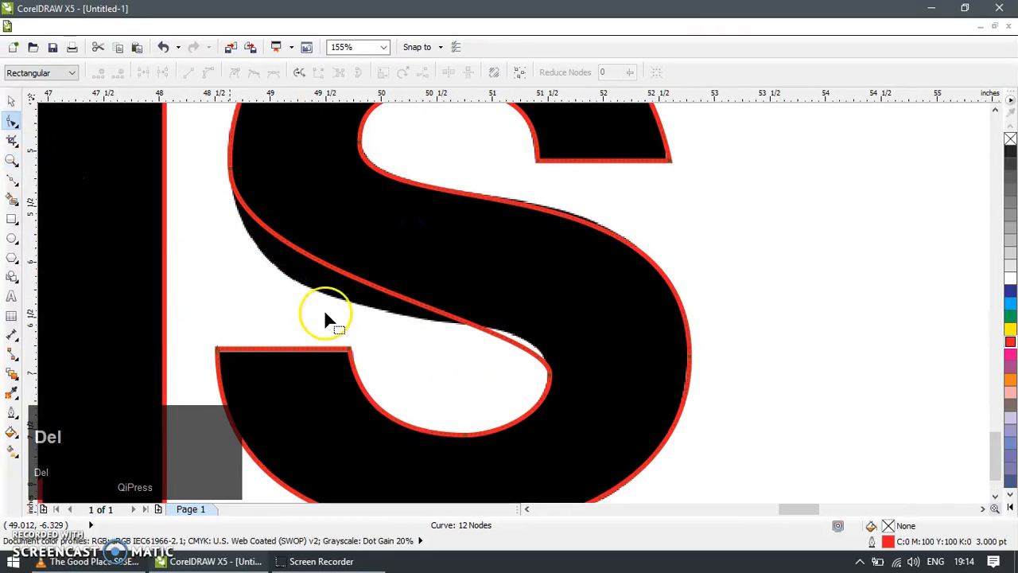
Step: Lengthen the left outer node's lower handle and the lower opening's right node's upper handle to fit the diagonal stroke's lower edge
left_click_drag(205, 223, 271, 143)
left_click_drag(234, 278, 229, 347)
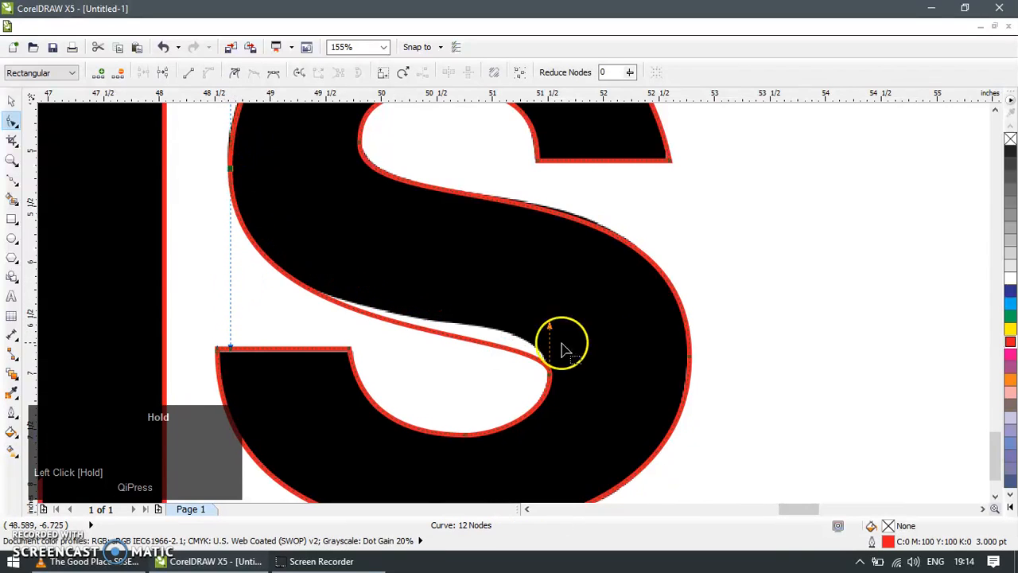
left_click_drag(549, 327, 549, 287)
left_click_drag(230, 350, 236, 364)
Step: Move the blue trefoil onto the reference trefoil, above the traced wordmark
scroll(449, 330, "down", 2)
scroll(450, 330, "down", 5)
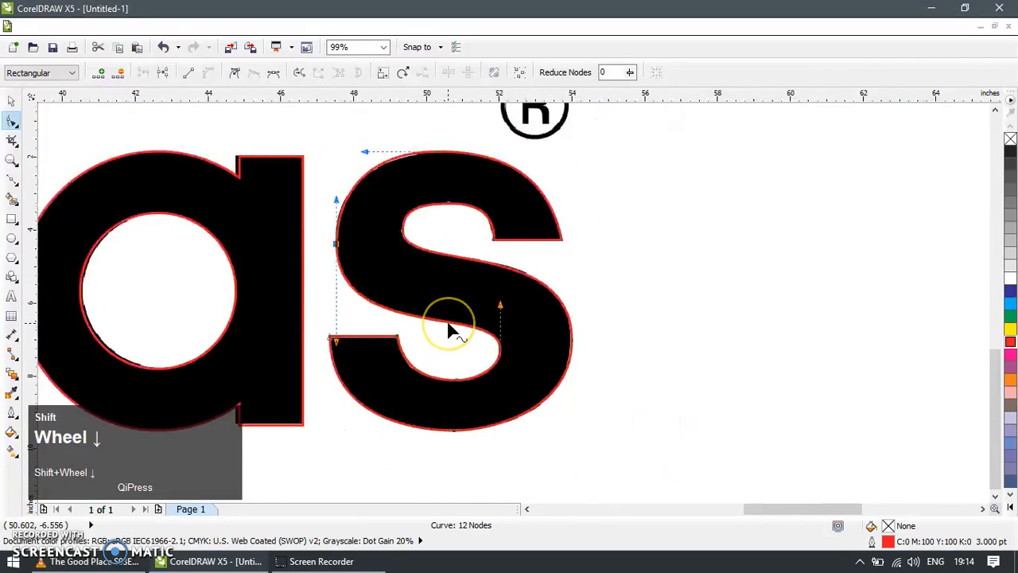
left_click(12, 101)
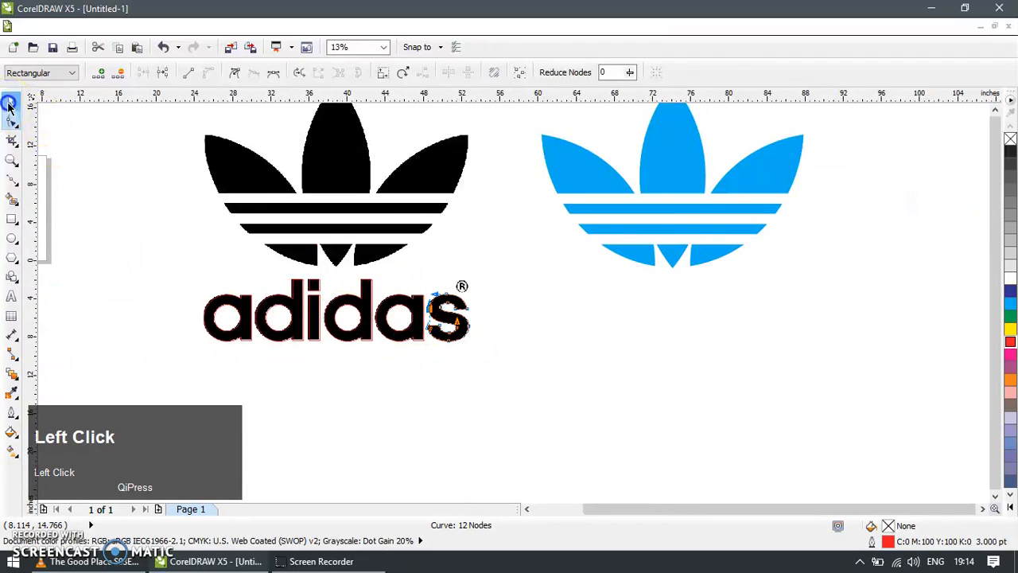
left_click_drag(674, 167, 750, 257)
key("ctrl+z")
left_click_drag(687, 205, 346, 175)
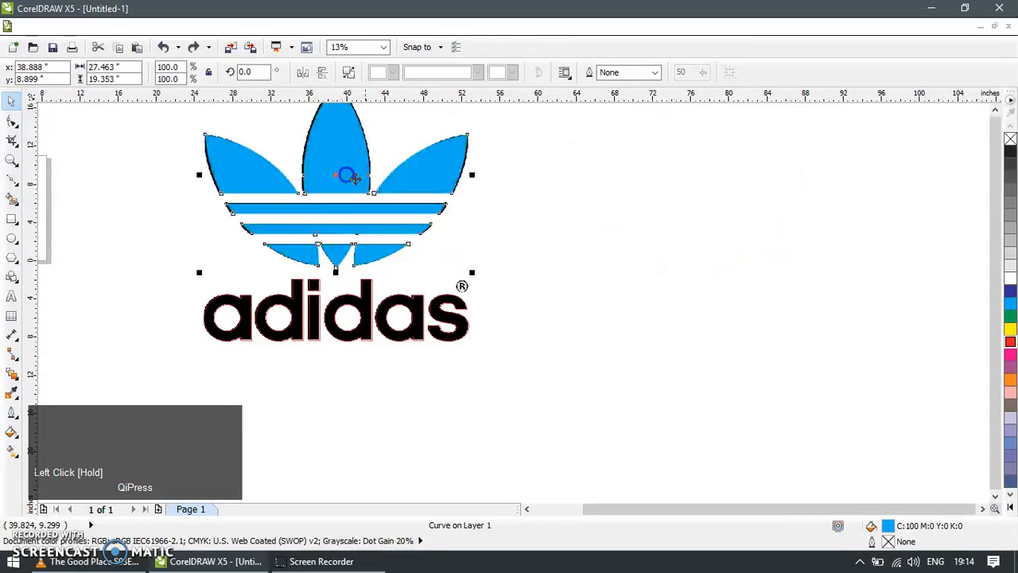
left_click(472, 264)
key("ctrl+z")
key("ctrl+shift+z")
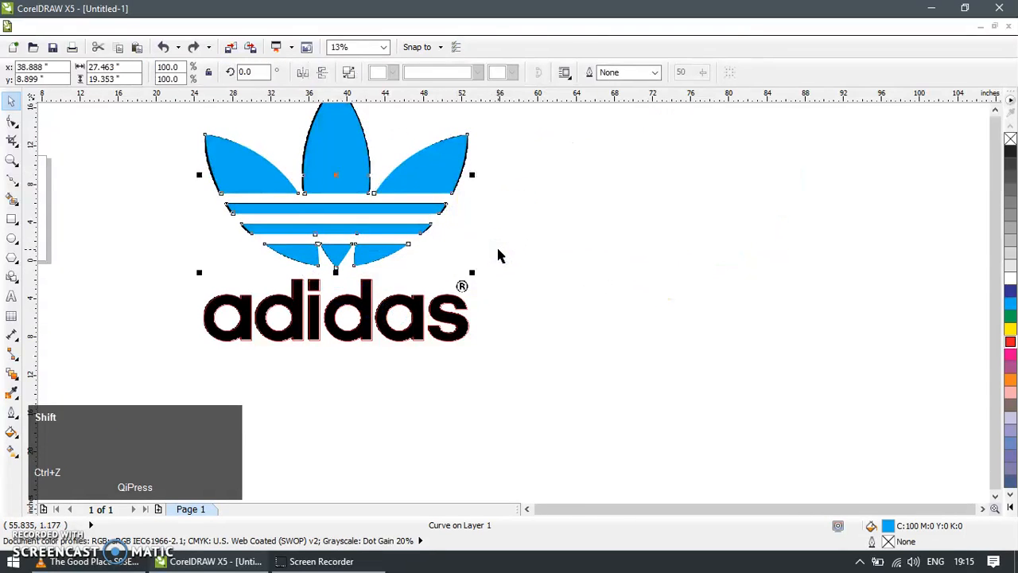
Step: Send the blue trefoil to the back and move the reference image out to the right of the traced logo
key("shift+Page_Down")
left_click(498, 252)
left_click_drag(470, 189, 754, 218)
scroll(586, 323, "down", 3)
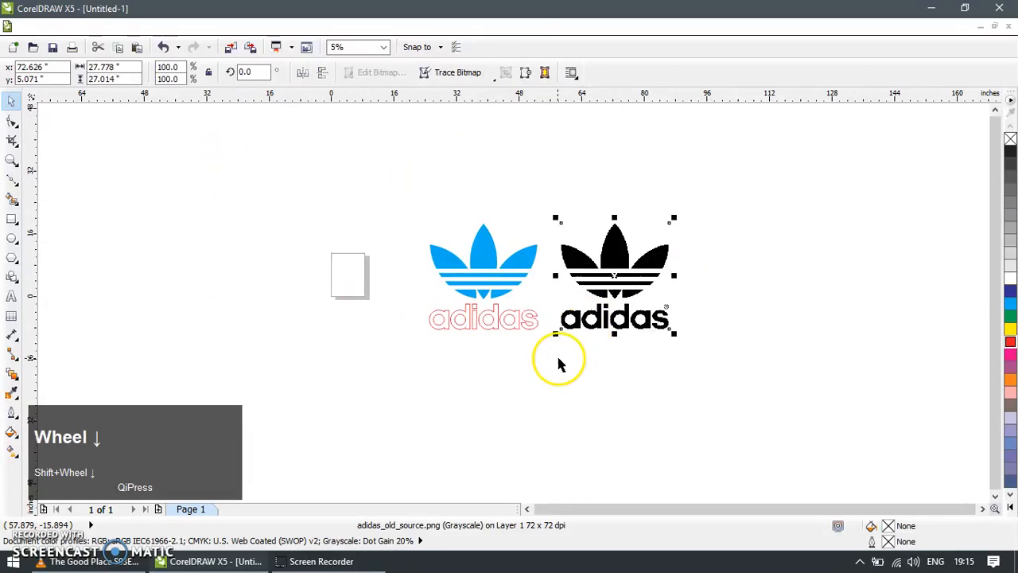
Step: Move the blue trefoil and the wordmark outlines together horizontally to the right side of the reference image
left_click(557, 357)
left_click_drag(422, 224, 555, 355)
left_click_drag(499, 270, 758, 272)
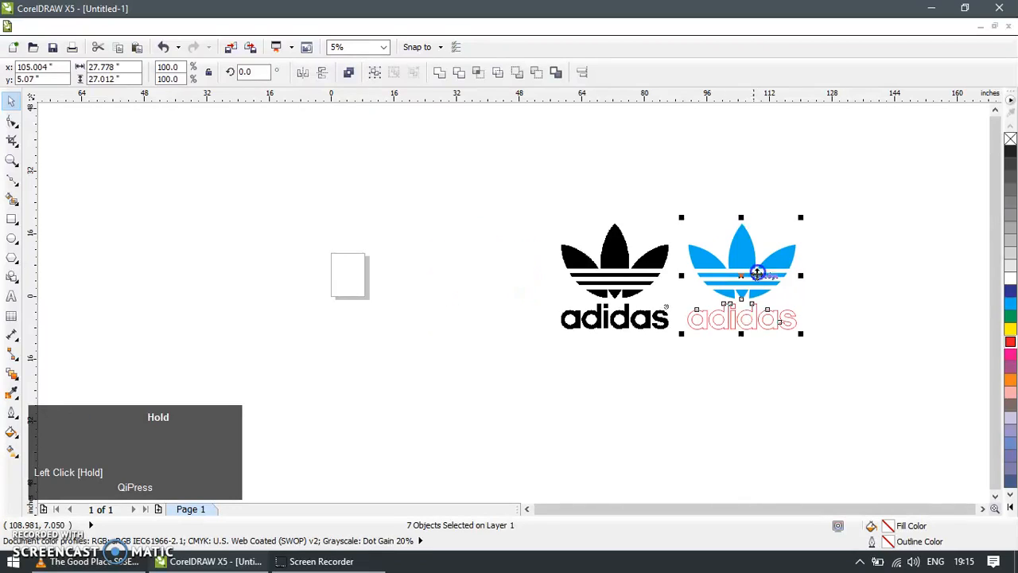
left_click(635, 341)
Step: Fill the traced trefoil and wordmark with black and remove their outline
key("z")
left_click_drag(514, 191, 810, 391)
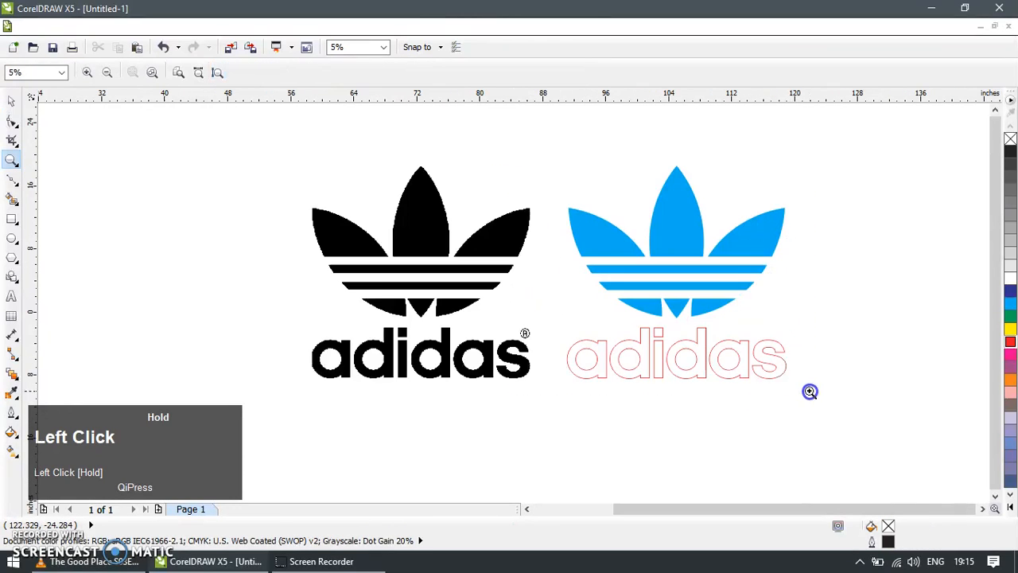
left_click(7, 101)
left_click_drag(533, 424, 534, 424)
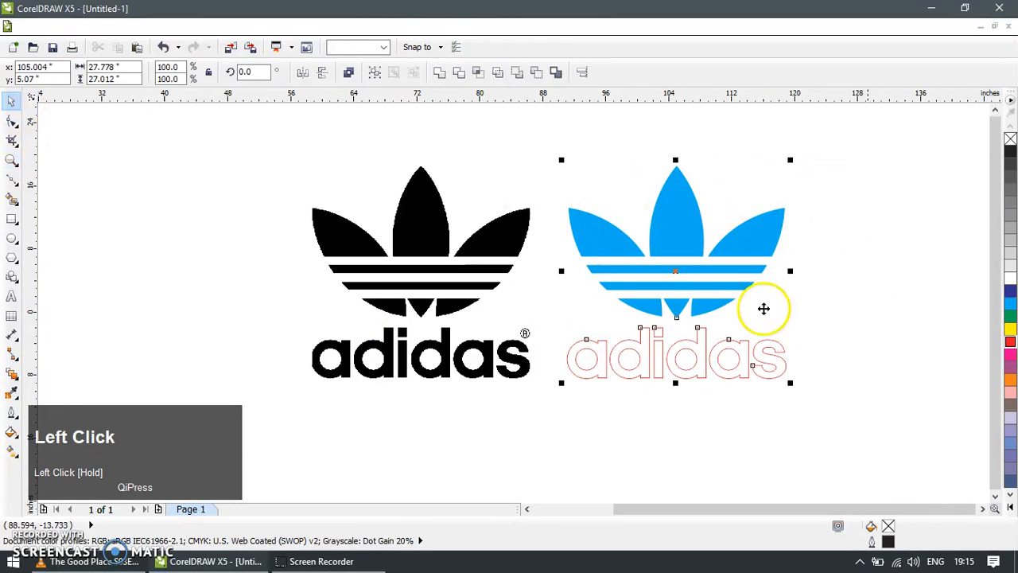
left_click(1012, 165)
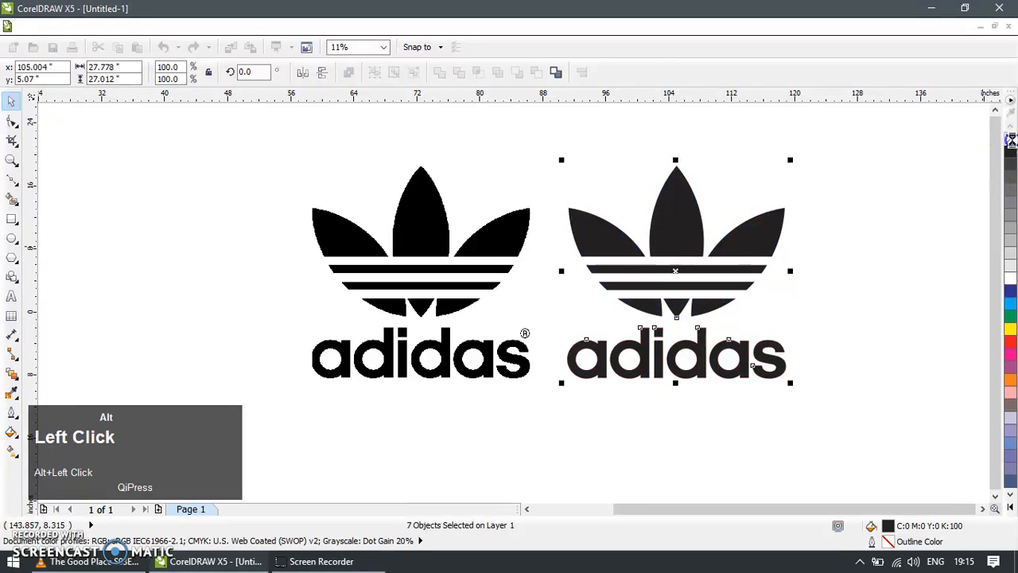
left_click(864, 206)
Step: Add the artistic text "original" below the reference image
left_click(551, 423)
key("F8")
left_click(328, 423)
type("ORIGI")
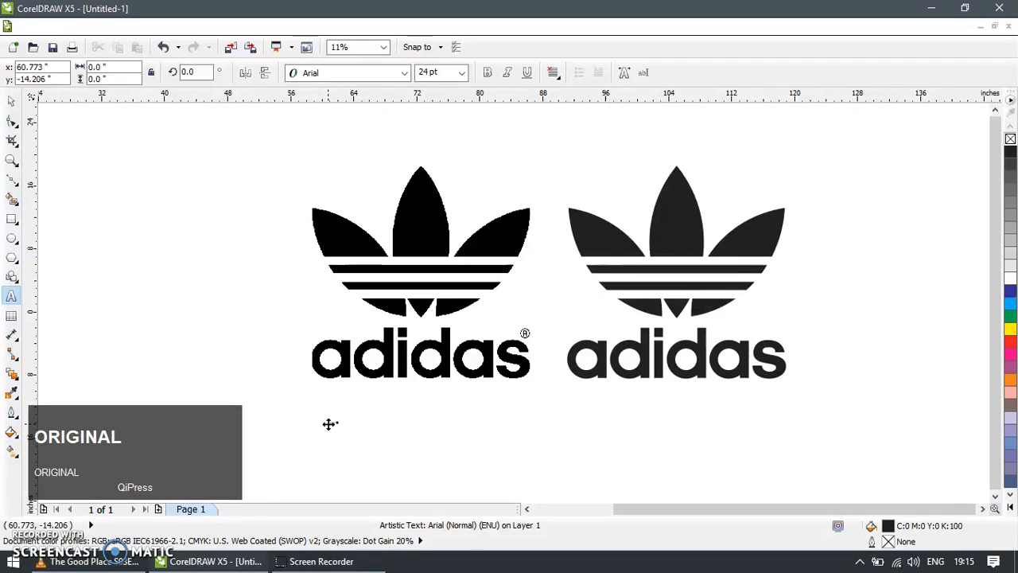
Step: Enlarge the "original" text to about the reference logo's width, place it just under the logo and fill it with red
left_click(12, 103)
left_click_drag(342, 428, 537, 461)
left_click_drag(455, 406, 443, 387)
left_click(1010, 341)
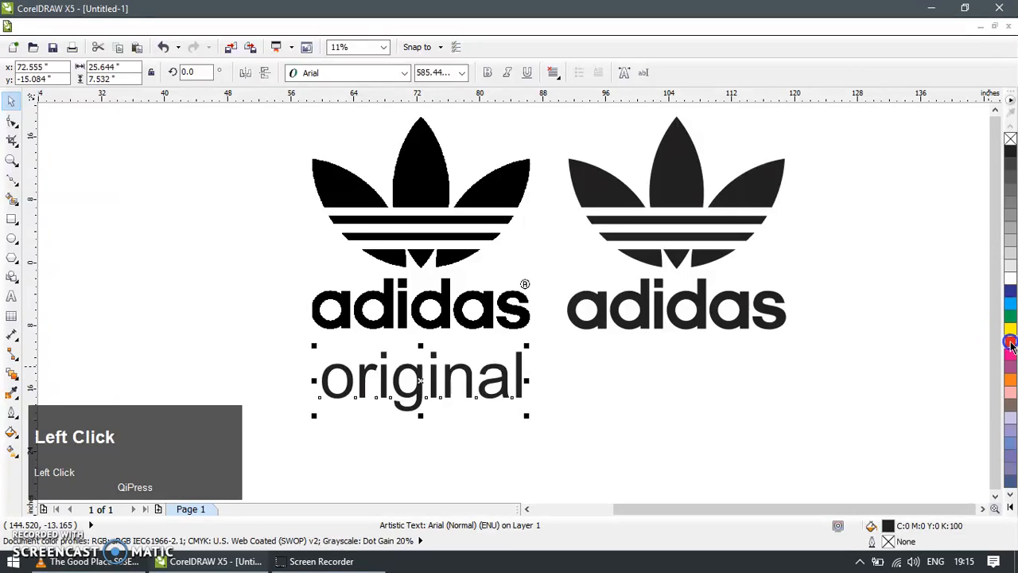
Step: Copy the red label to below the traced logo and change its text to "result"
left_click_drag(443, 370, 713, 379)
left_click(699, 384)
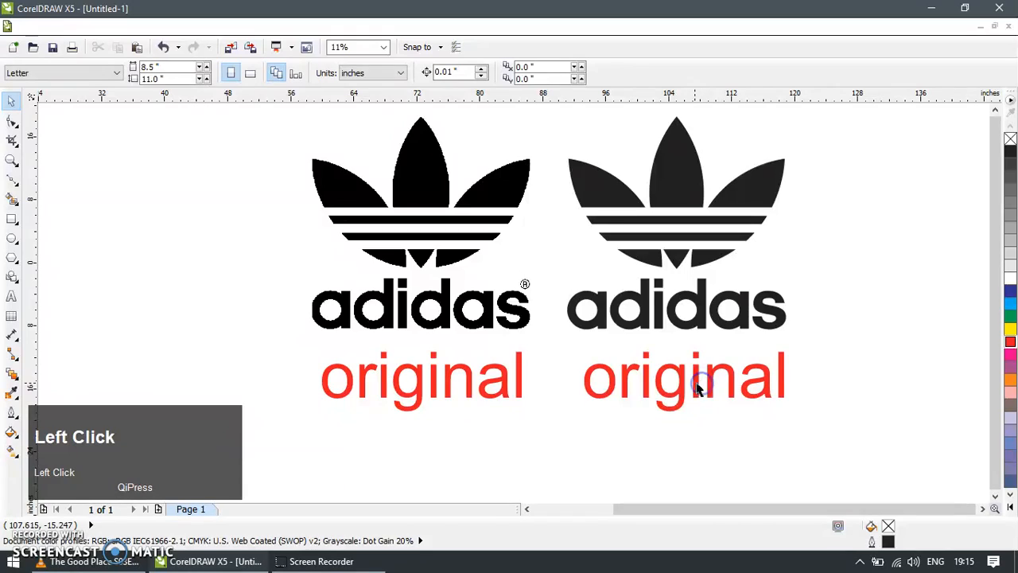
double_click(697, 388)
key("ctrl+a")
type("resu")
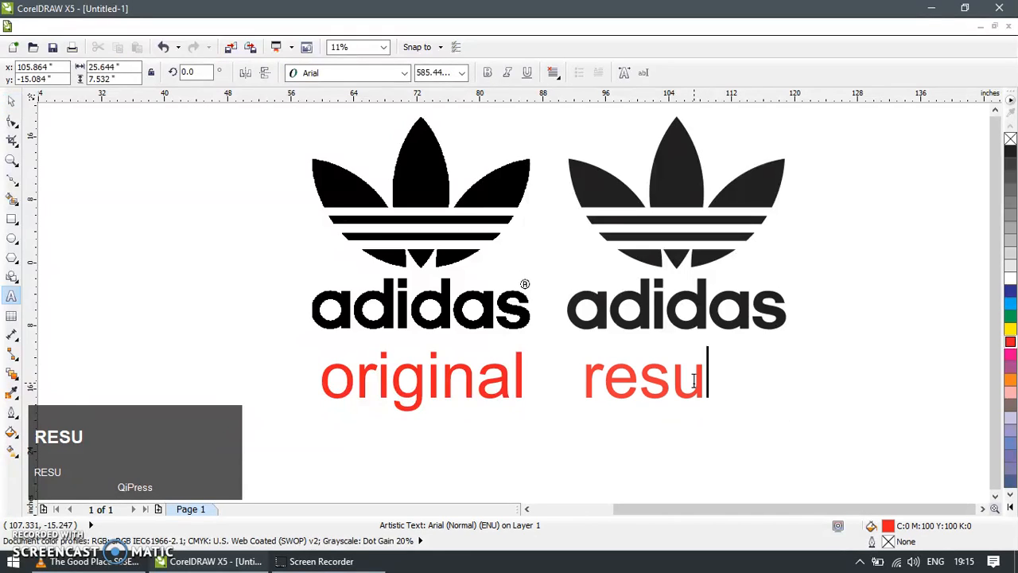
left_click(12, 102)
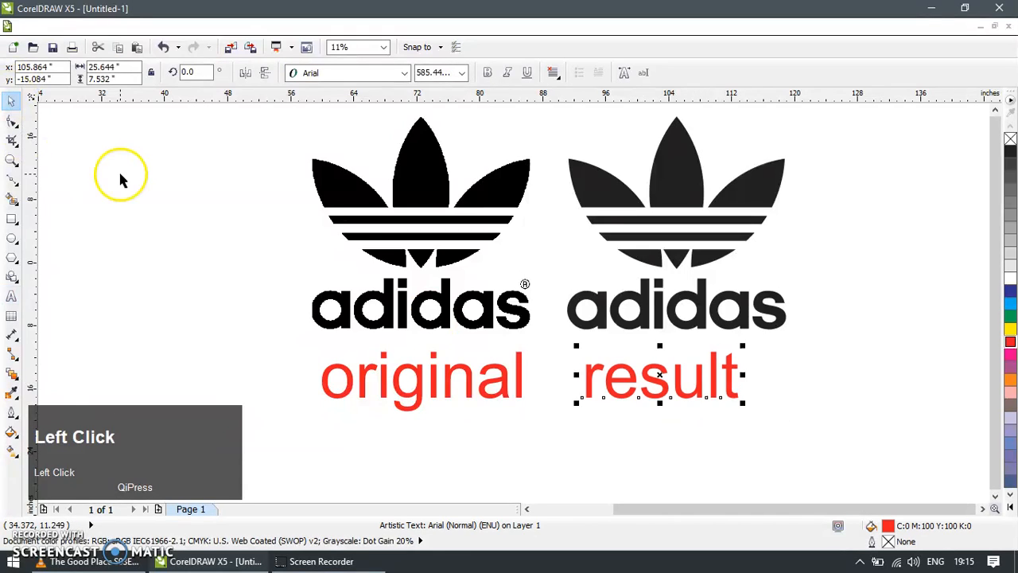
Step: Examine both logos in Wireframe view, and switch the display to Normal view
key("alt+v")
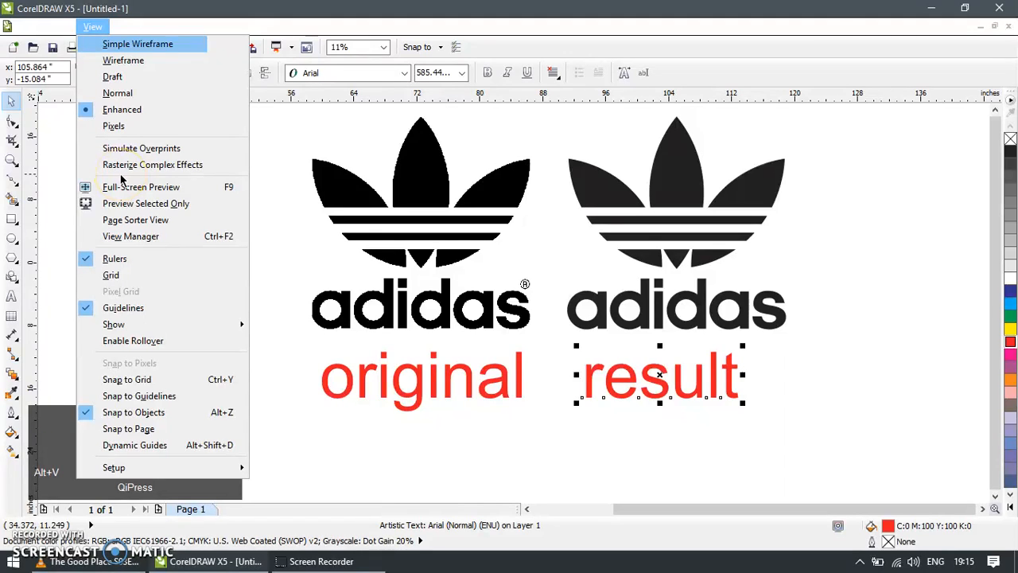
key("w")
key("Return")
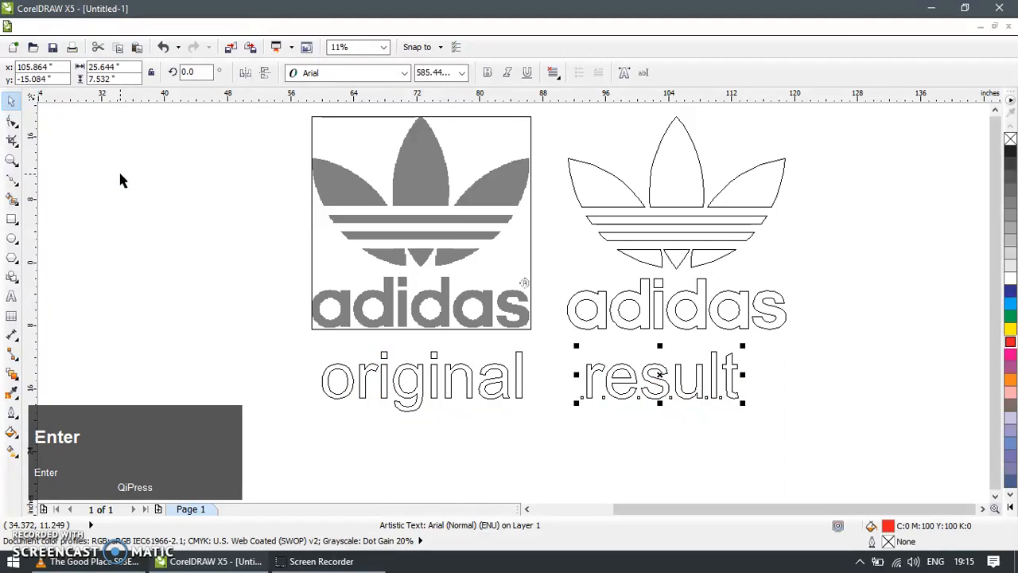
key("alt+v")
key("Down")
key("Down")
key("Down")
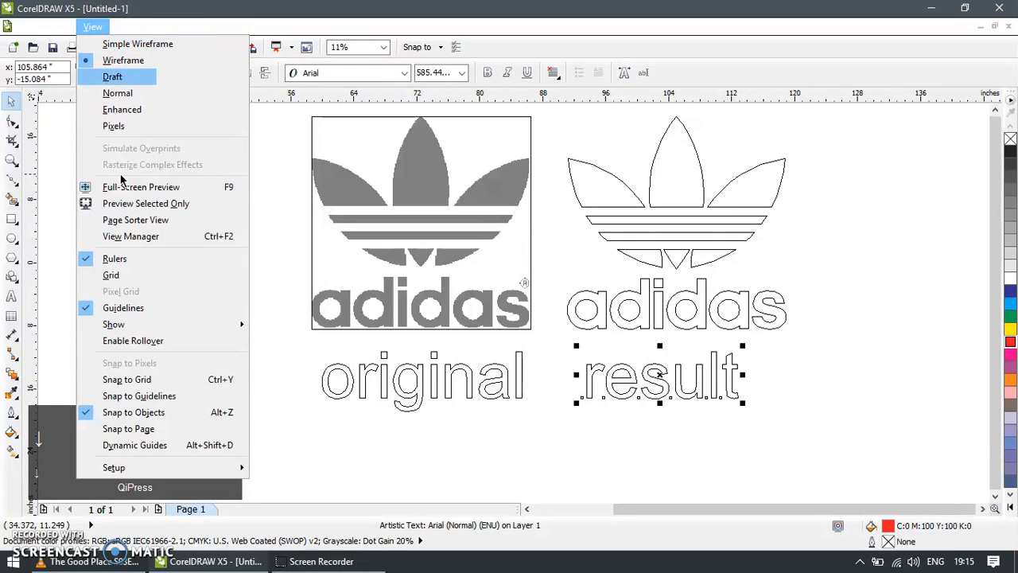
key("Return")
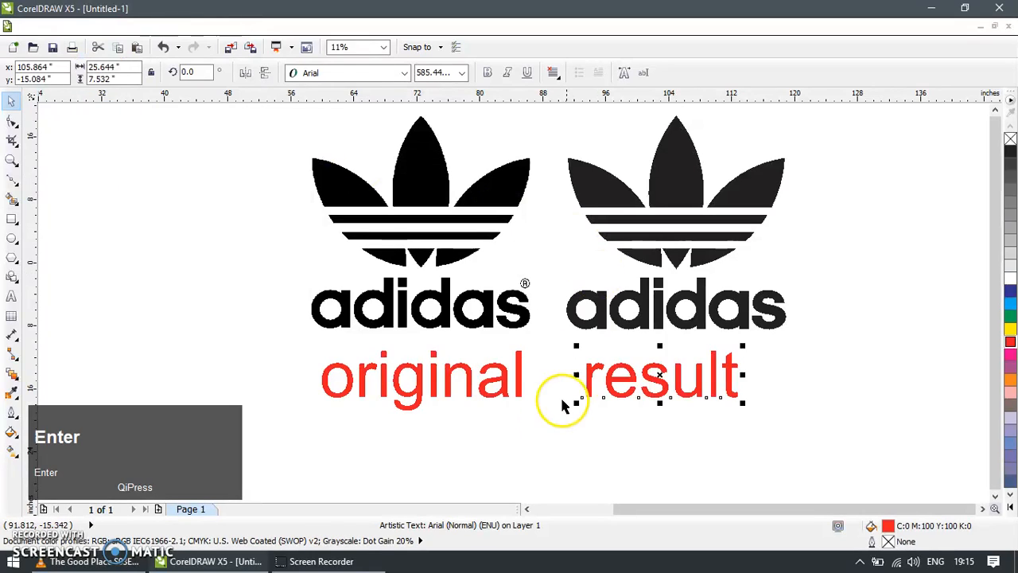
Step: Move both logos and their labels together closer to the page
left_click(541, 431)
scroll(509, 397, "down", 1)
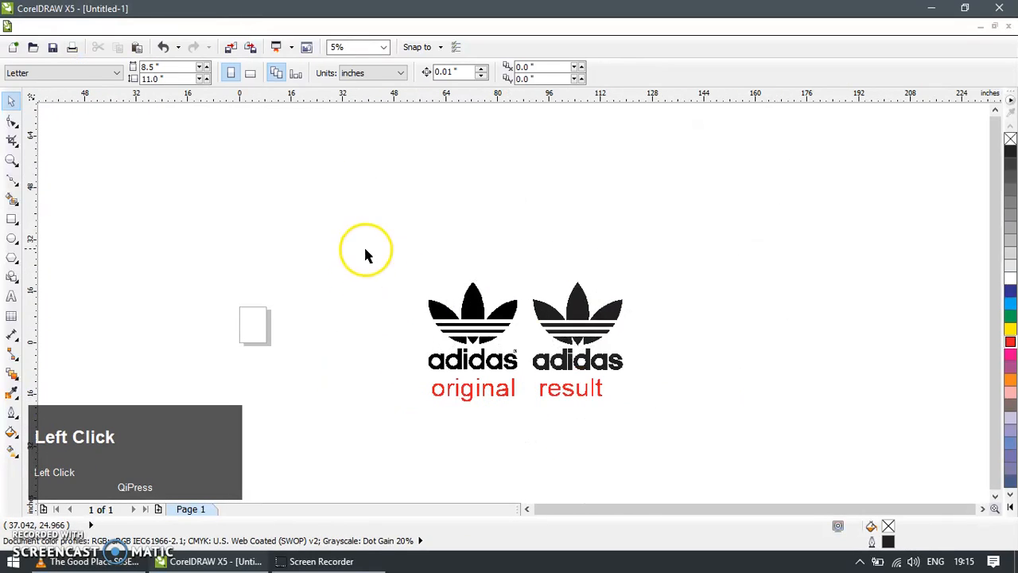
left_click_drag(363, 245, 700, 465)
left_click_drag(471, 324, 322, 307)
key("z")
left_click_drag(236, 255, 493, 418)
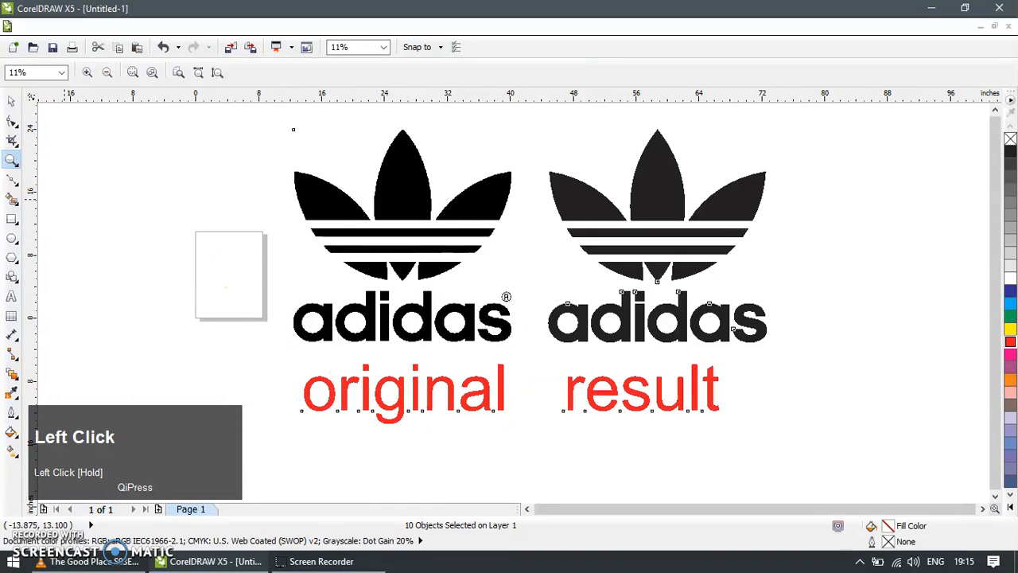
Step: Save the drawing to the Desktop as a CDR file named adidas_old_result
left_click(7, 101)
key("ctrl+shift+s")
type("a")
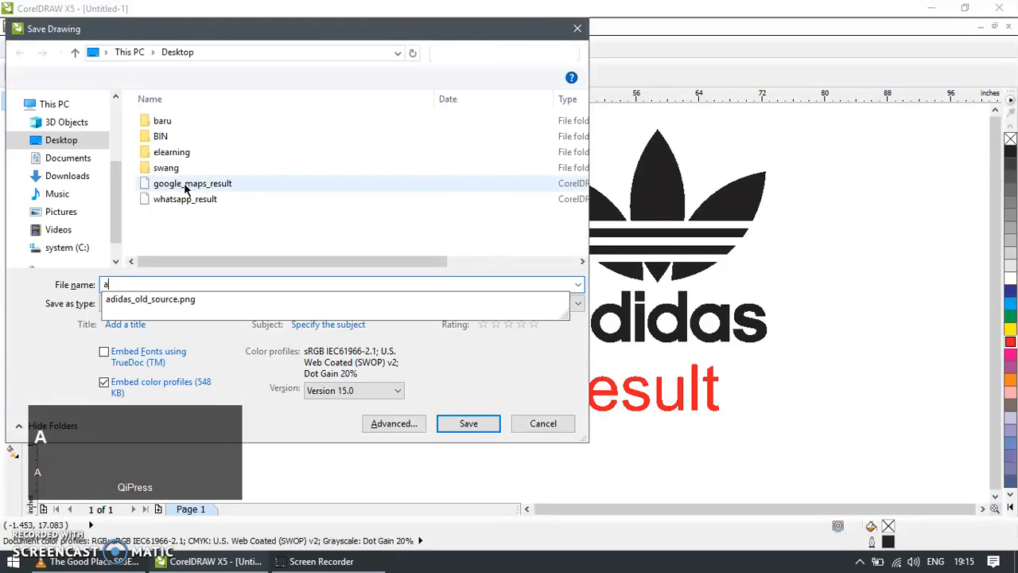
type("didas_ol")
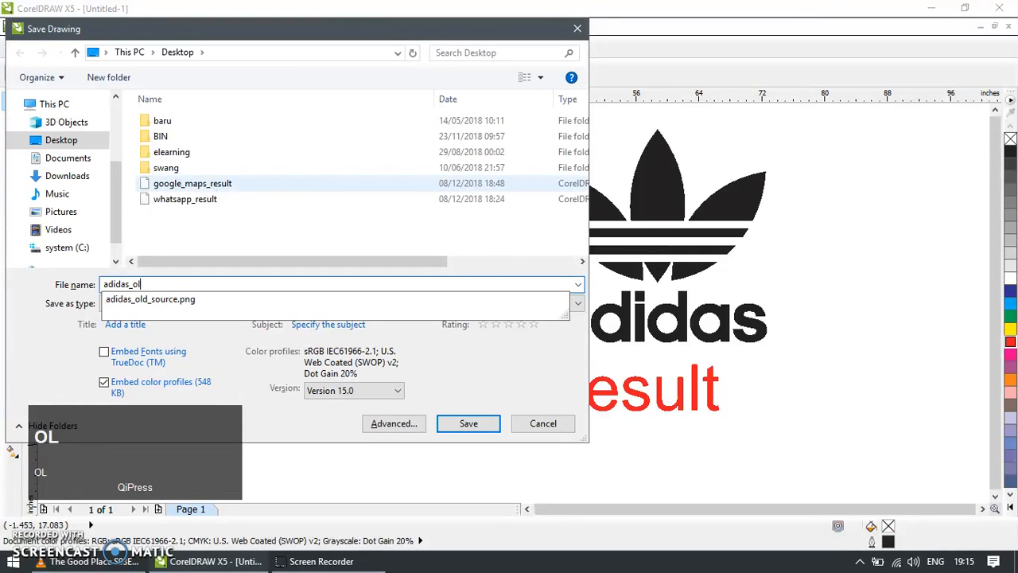
type("d_result")
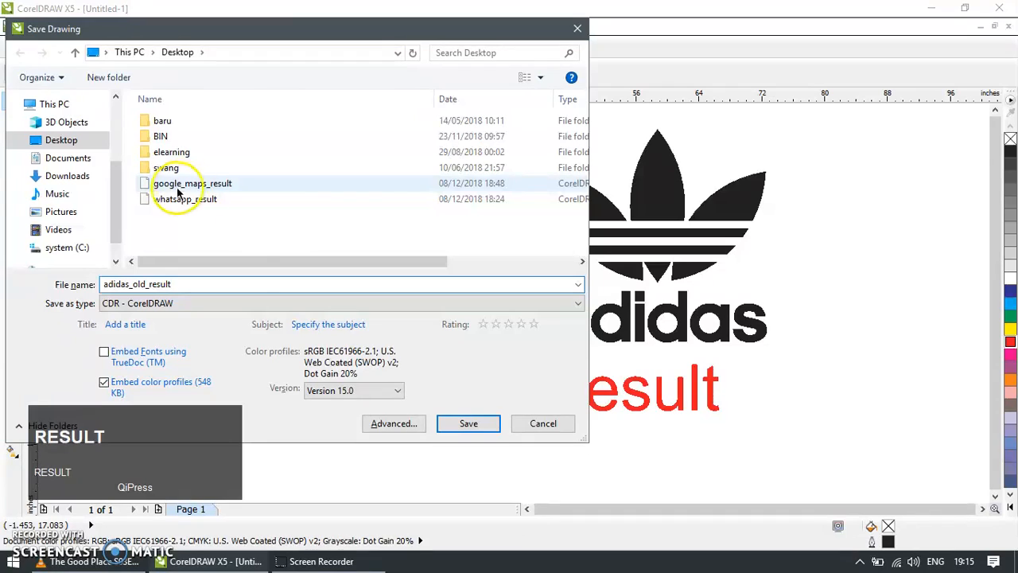
left_click(467, 423)
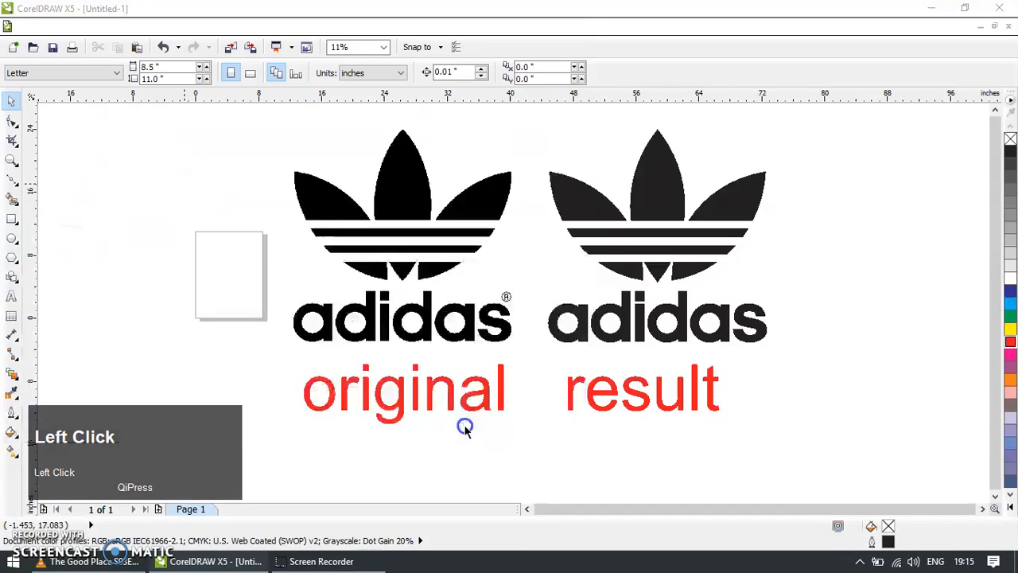